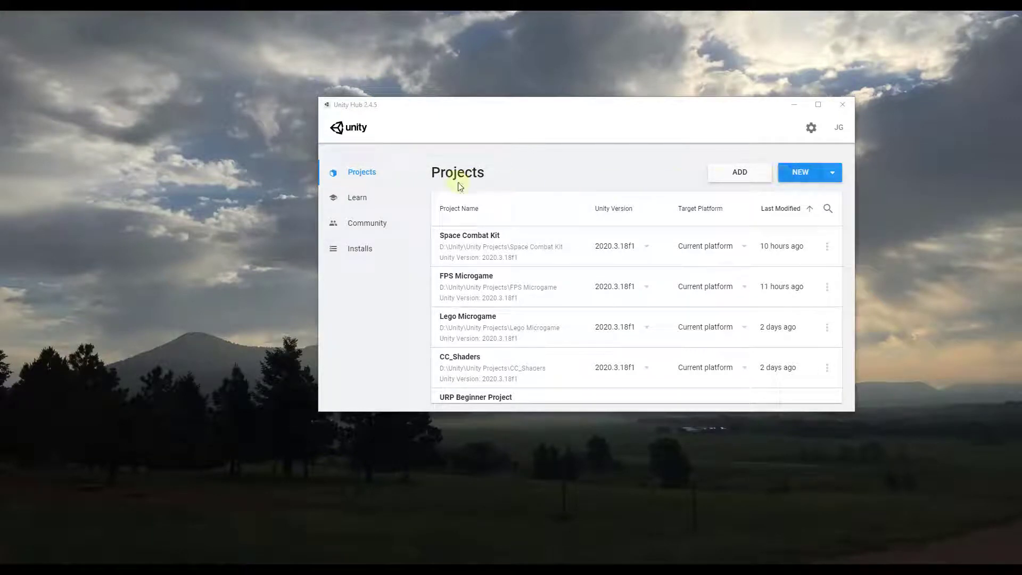
Review the installed Unity editor versions and return to the project list.
left_click(357, 249)
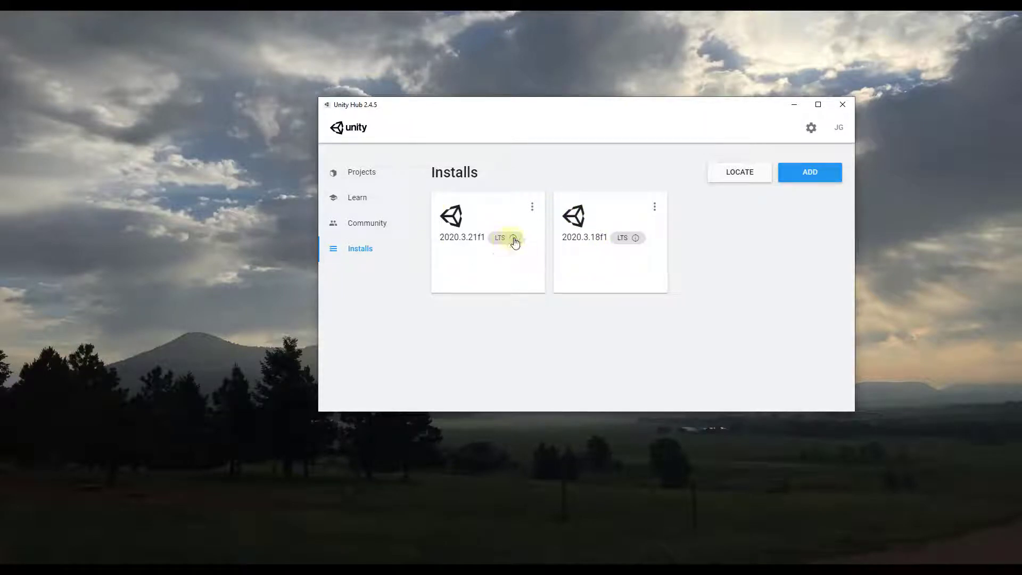
left_click(832, 181)
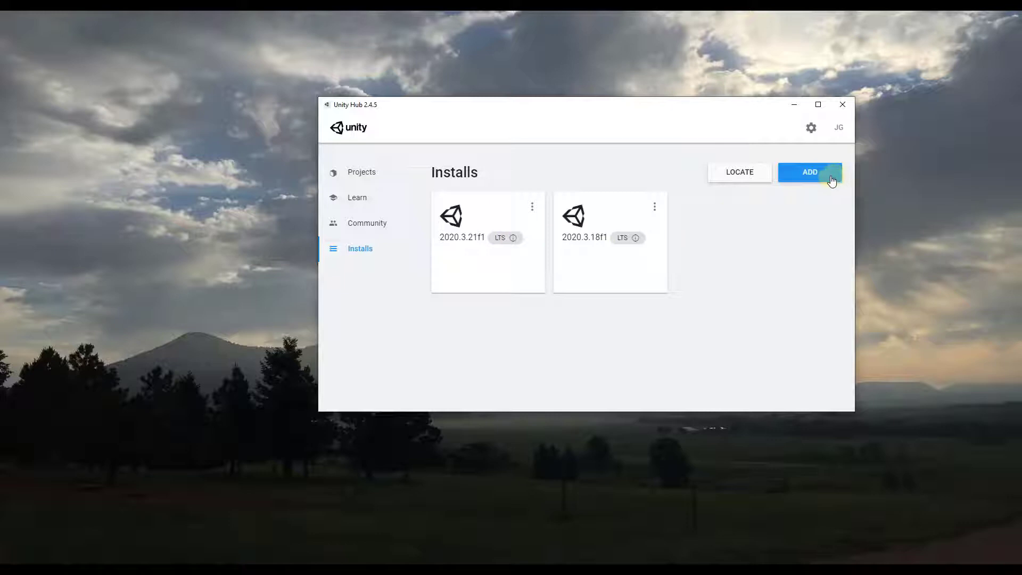
left_click(369, 172)
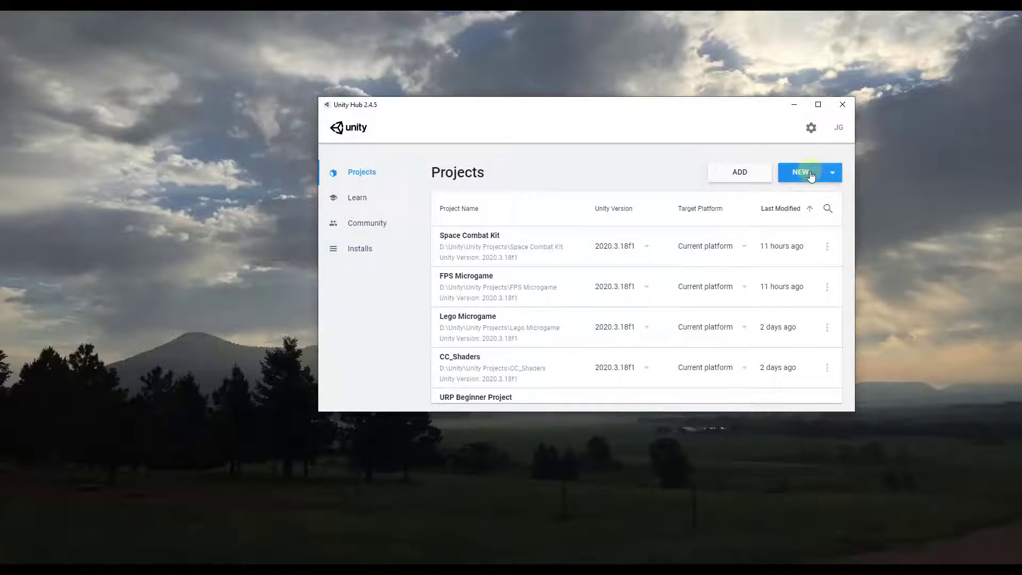
Create a new project from the FPS Microgame template named "First Person Shooter Game".
left_click(811, 176)
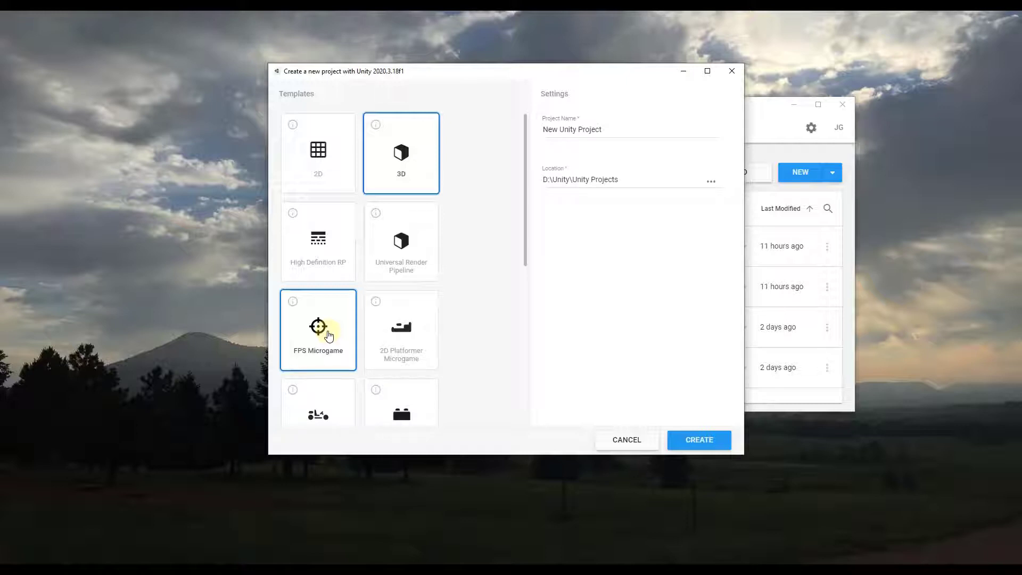
left_click_drag(601, 129, 493, 129)
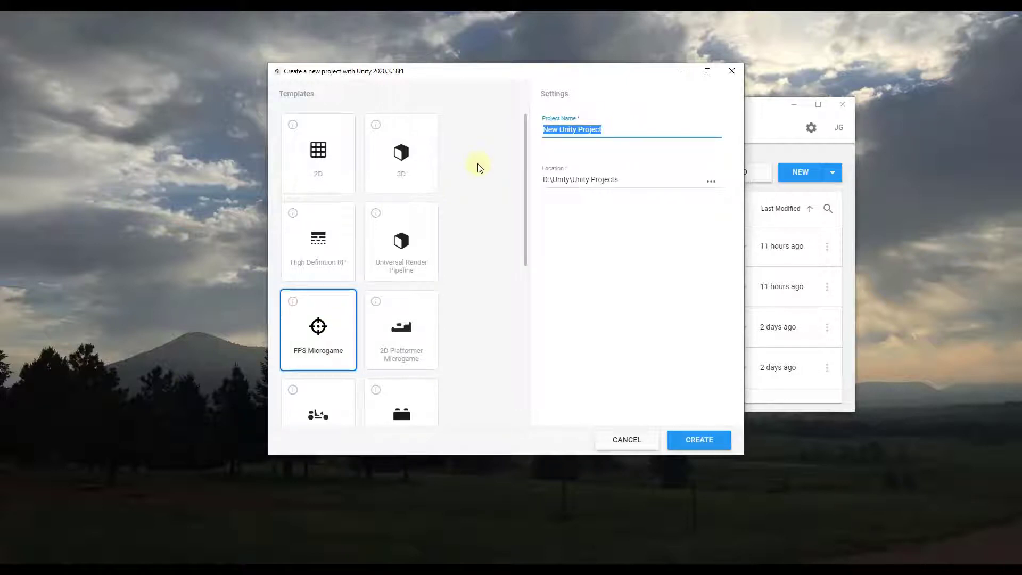
type("Firs")
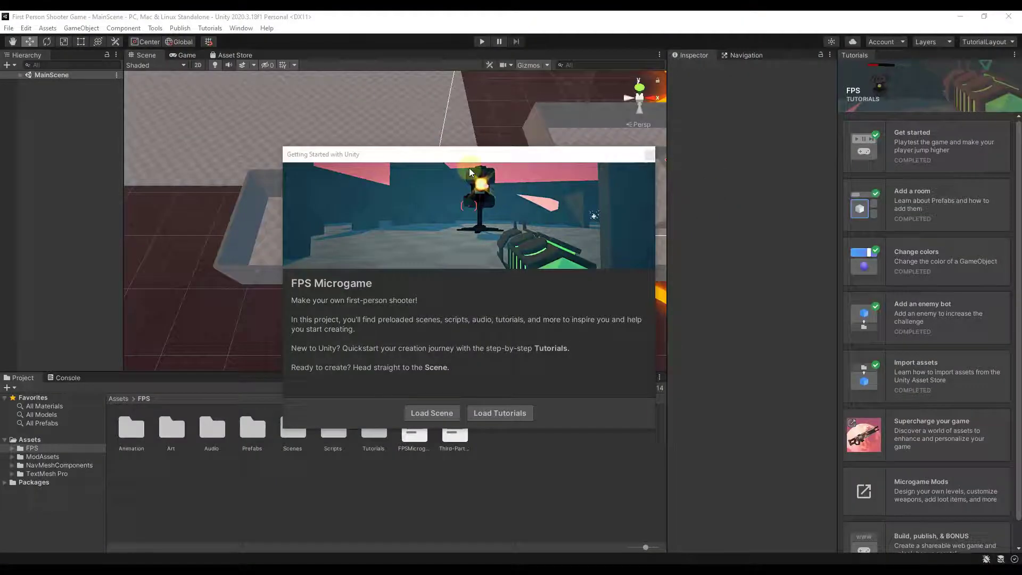
Load the main scene from the FPS Microgame welcome dialog.
left_click_drag(471, 157, 506, 120)
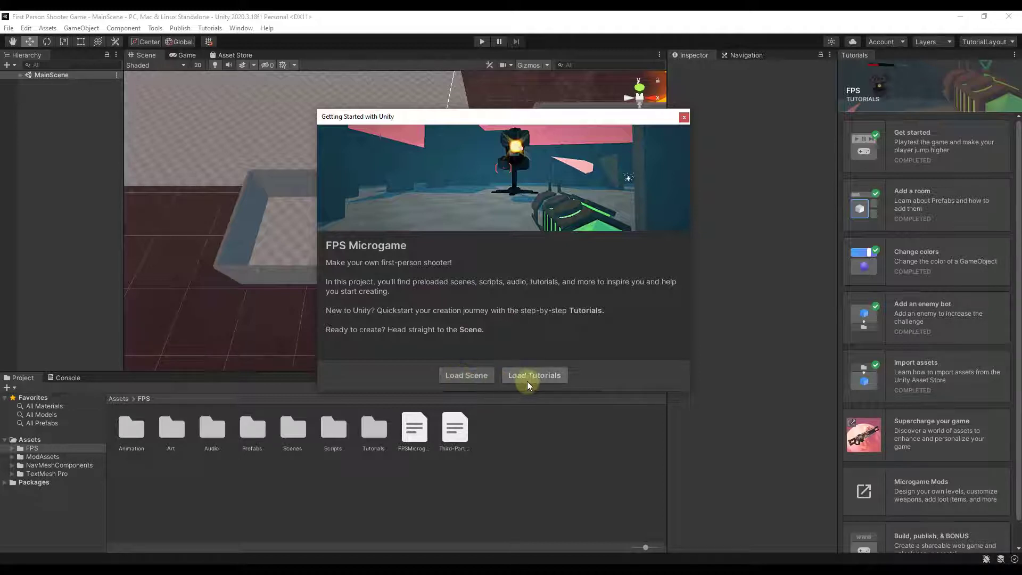
left_click(468, 375)
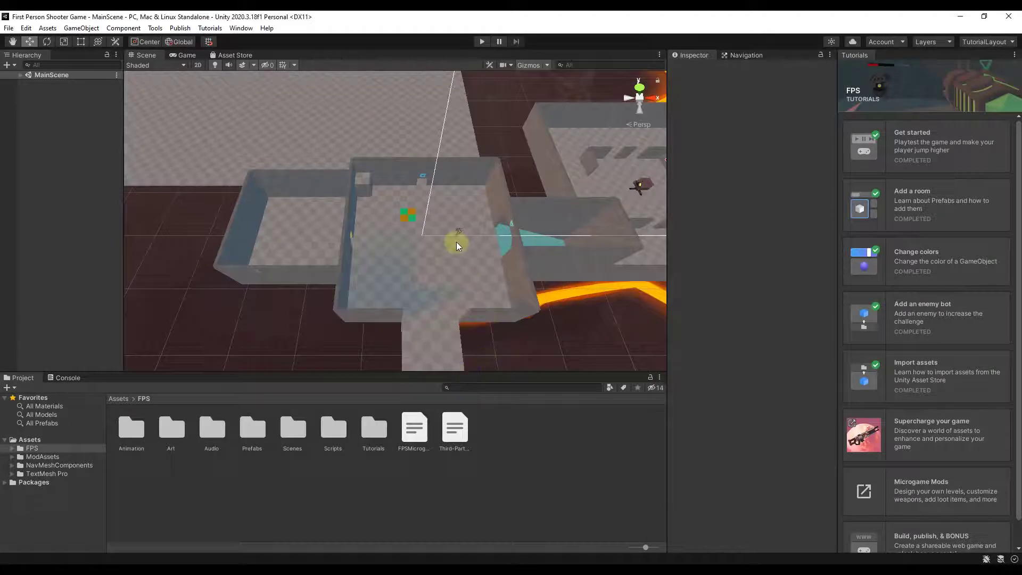
Survey the level's rooms in the scene, and select Enemy_HoverBot to examine it up close.
left_click_drag(456, 243, 526, 154, "alt")
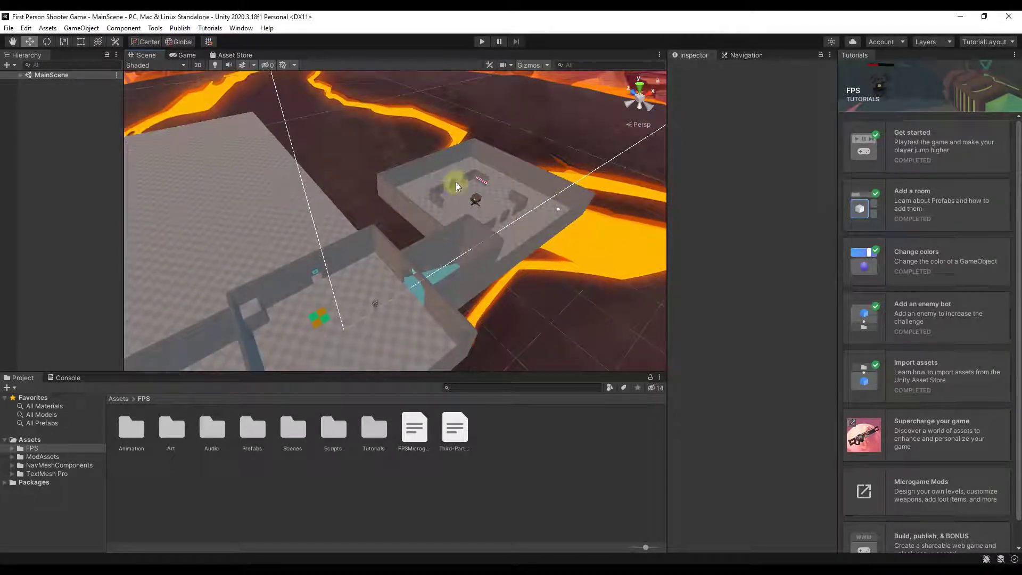
left_click_drag(485, 212, 619, 143, "alt")
scroll(336, 260, "up", 5)
left_click(383, 249)
left_click(415, 202)
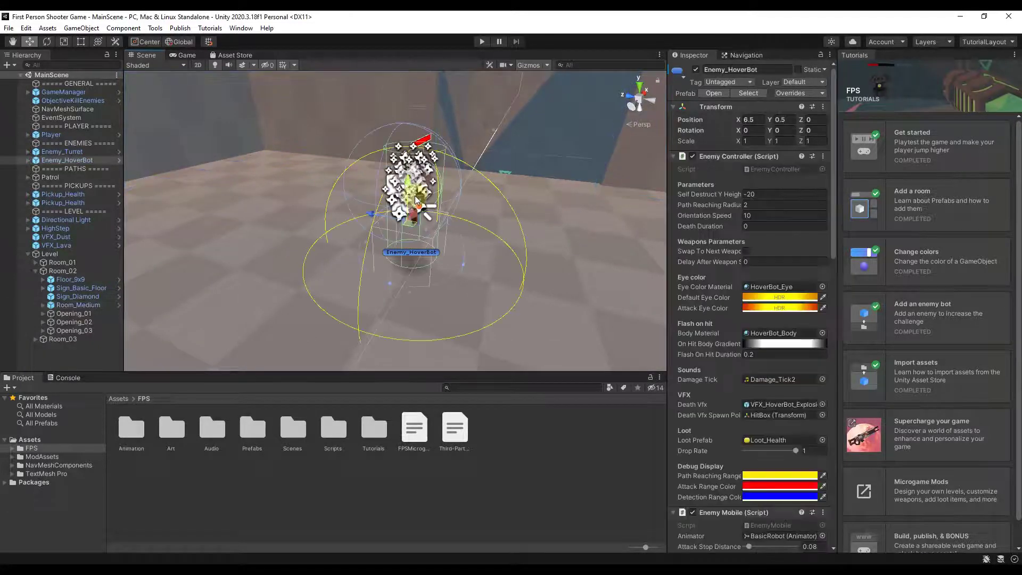
mouse_move(415, 203)
left_mouse_down("alt")
mouse_move(534, 198)
mouse_move(476, 182)
mouse_move(467, 224)
mouse_move(700, 194)
mouse_move(796, 194)
mouse_move(467, 195)
left_mouse_up("alt")
key("w")
right_click_drag(467, 195, 1015, 129)
key("w")
left_click_drag(1017, 129, 948, 140, "alt")
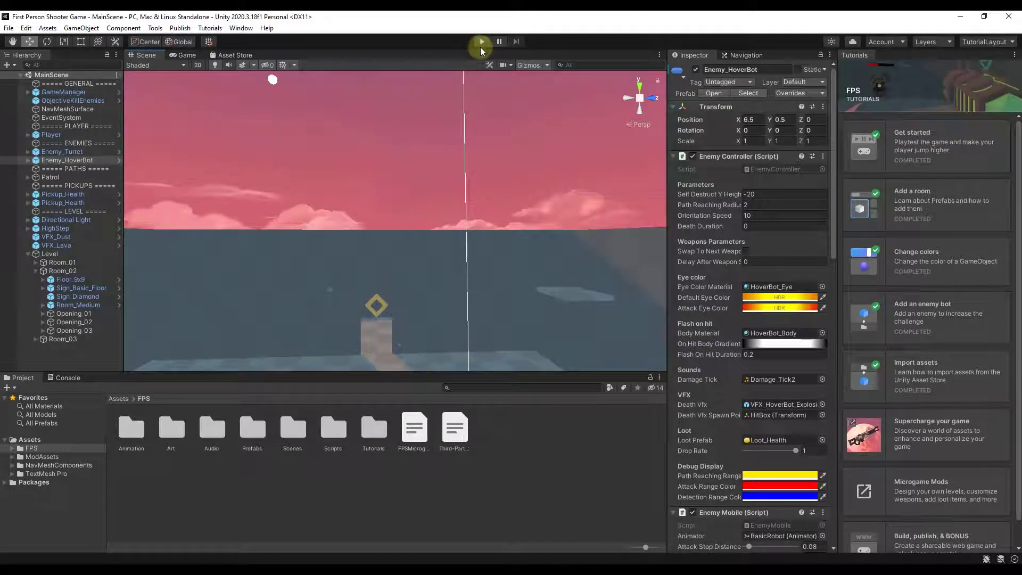
Playtest the scene by firing the weapon and walking the player from the start room into the next room.
left_click(484, 43)
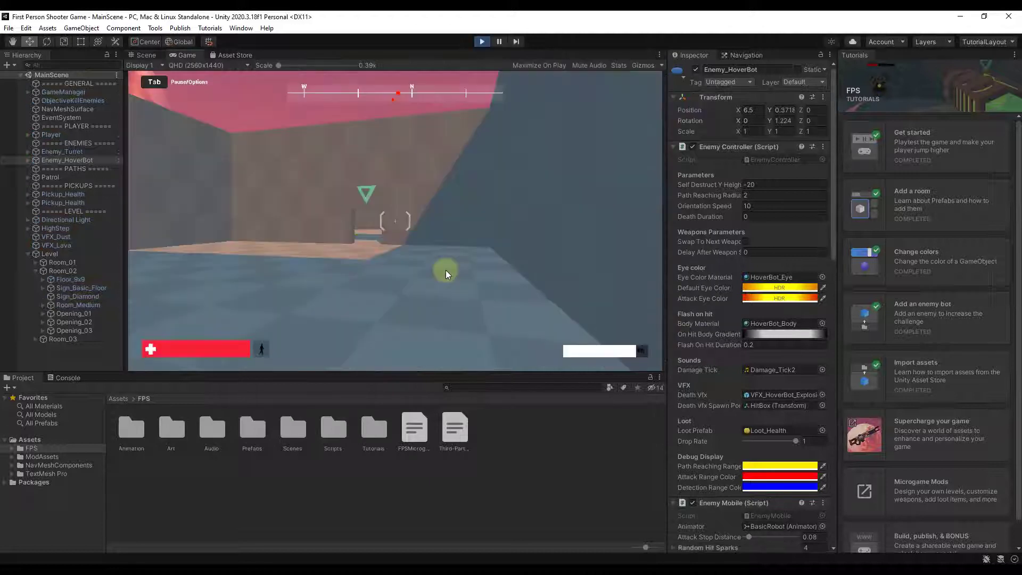
left_click(394, 220)
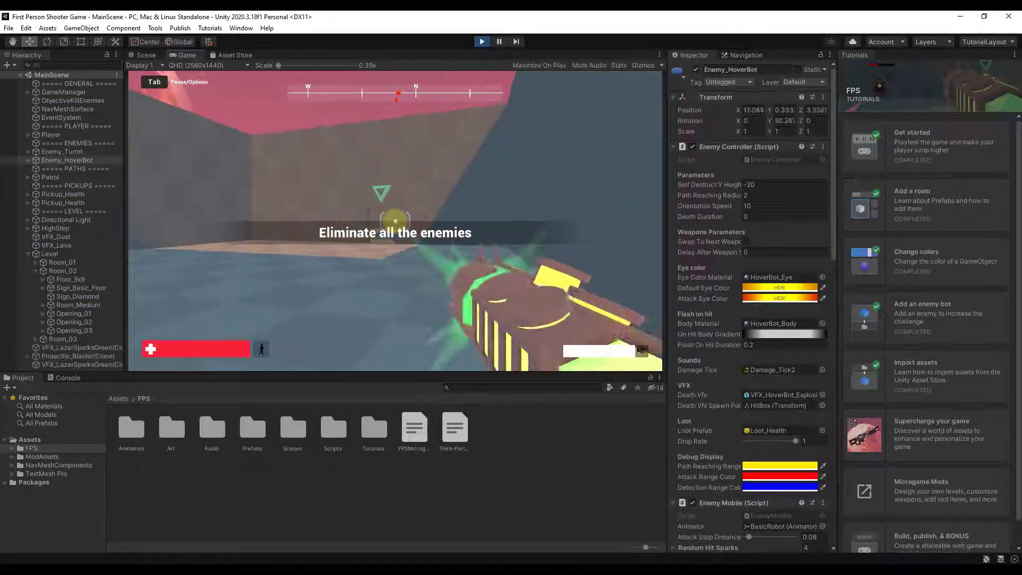
left_click(394, 220)
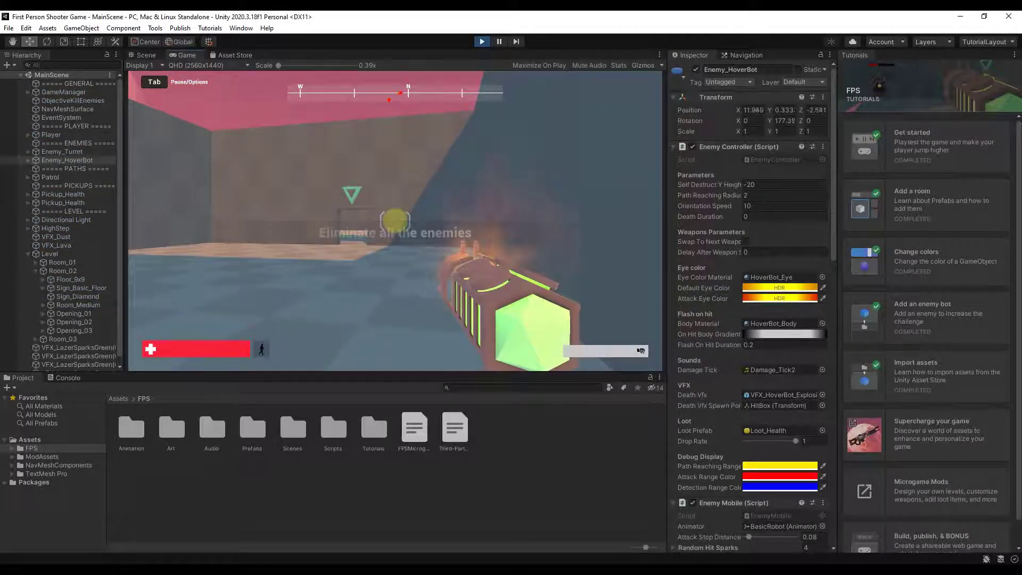
key("w")
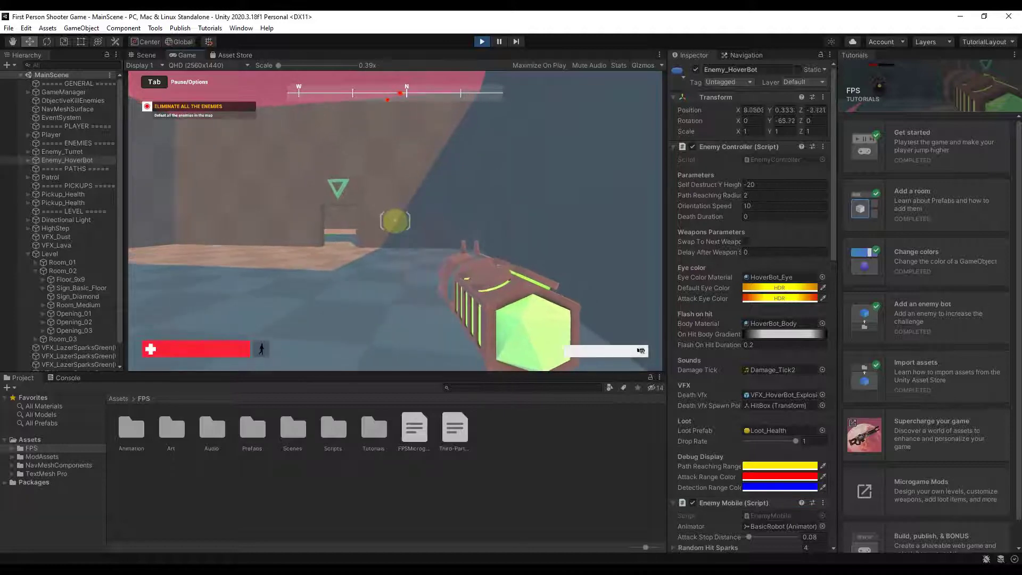
key("a")
key("w")
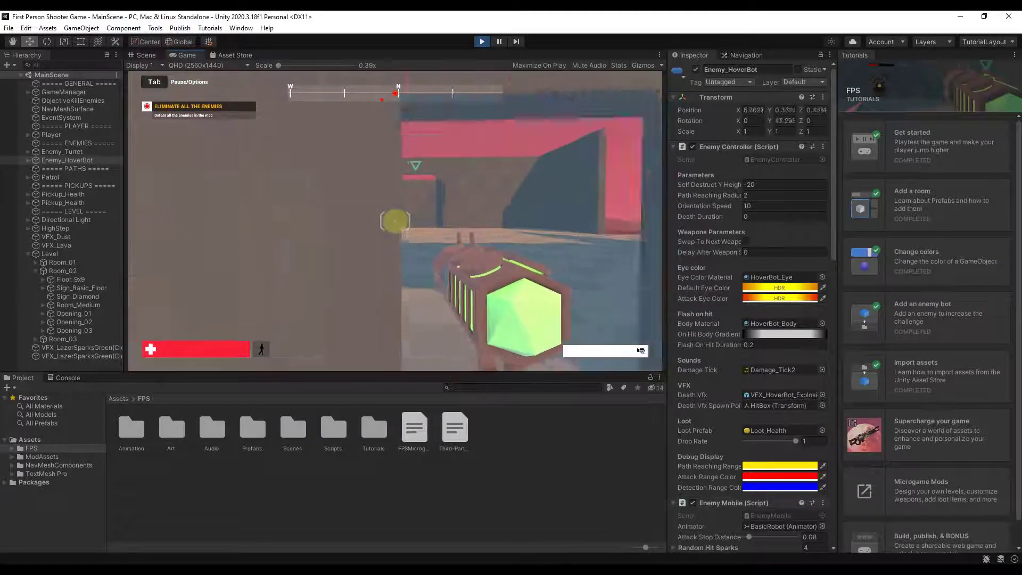
key("w")
key("w")
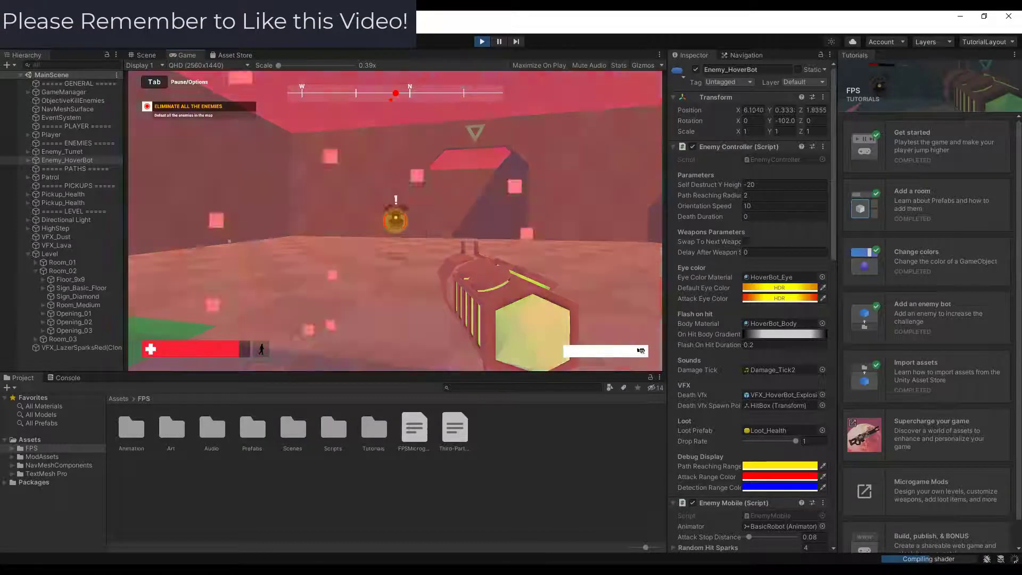
Aim at the hover bot, shoot it down, walk on through the level and end the playtest.
key("s")
right_click(396, 220)
left_click(395, 220)
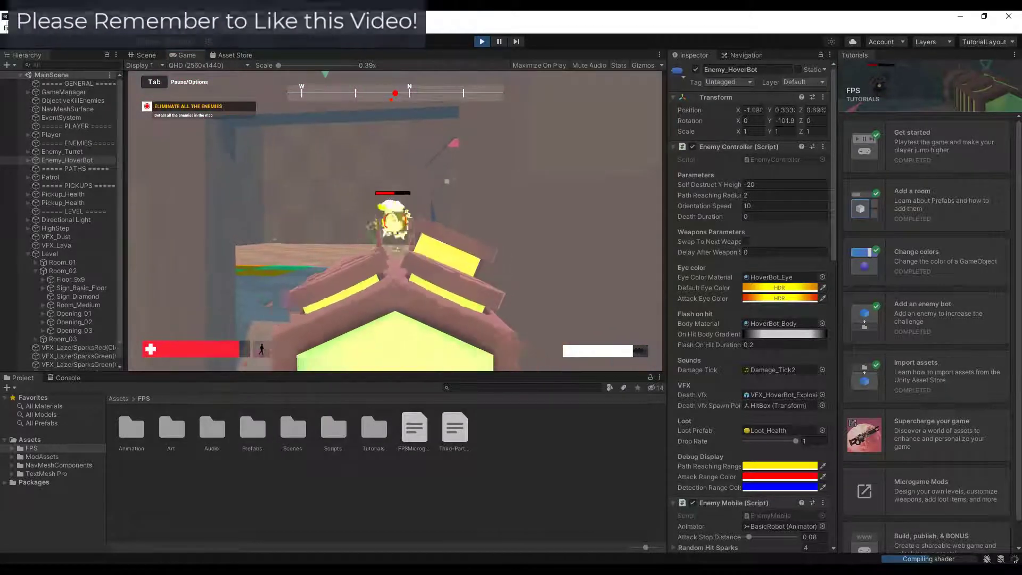
key("w")
key("w")
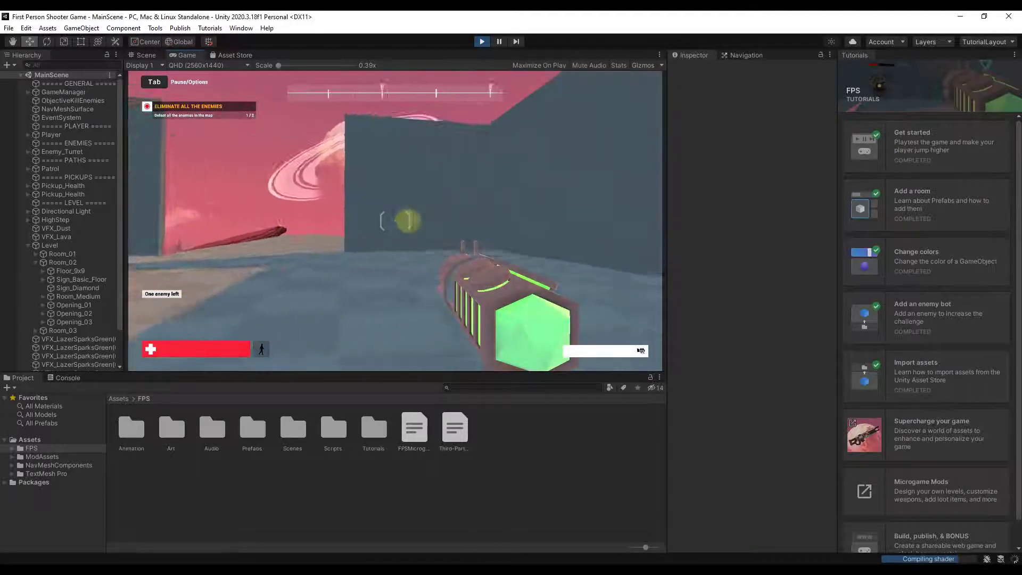
key("Escape")
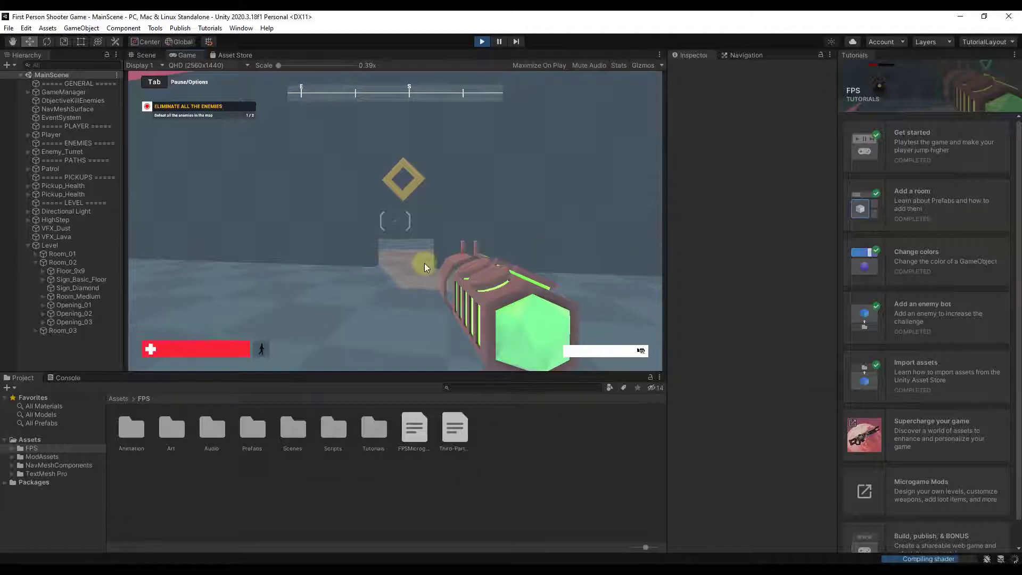
left_click(482, 42)
Run a second playtest, trying the player's walking, jumping and shooting, and stop it.
mouse_move(433, 278)
right_mouse_down()
mouse_move(440, 346)
mouse_move(431, 346)
mouse_move(449, 340)
mouse_move(417, 335)
mouse_move(426, 289)
right_mouse_up()
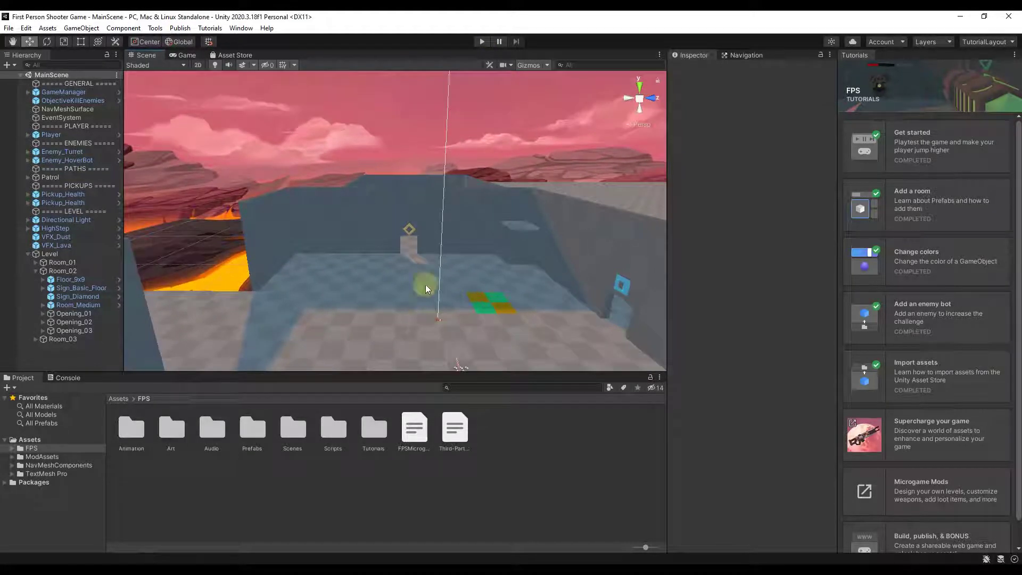
right_click_drag(439, 250, 426, 234)
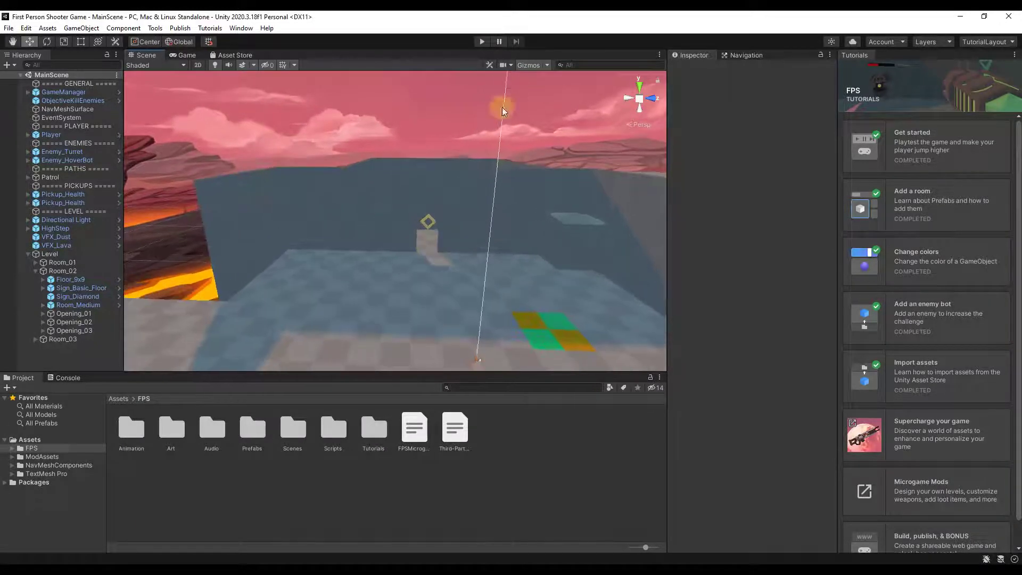
left_click(480, 42)
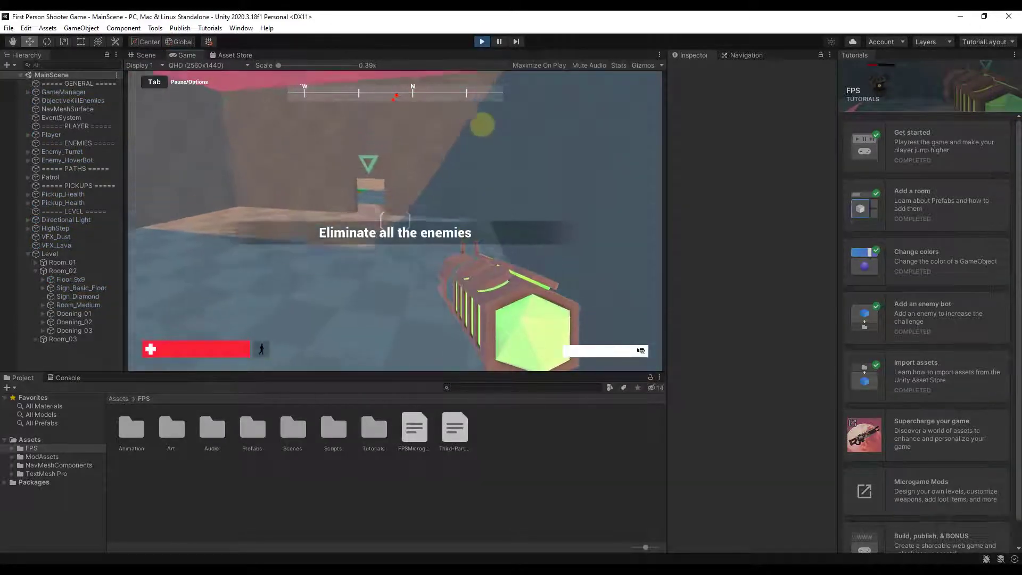
key("w")
key("w")
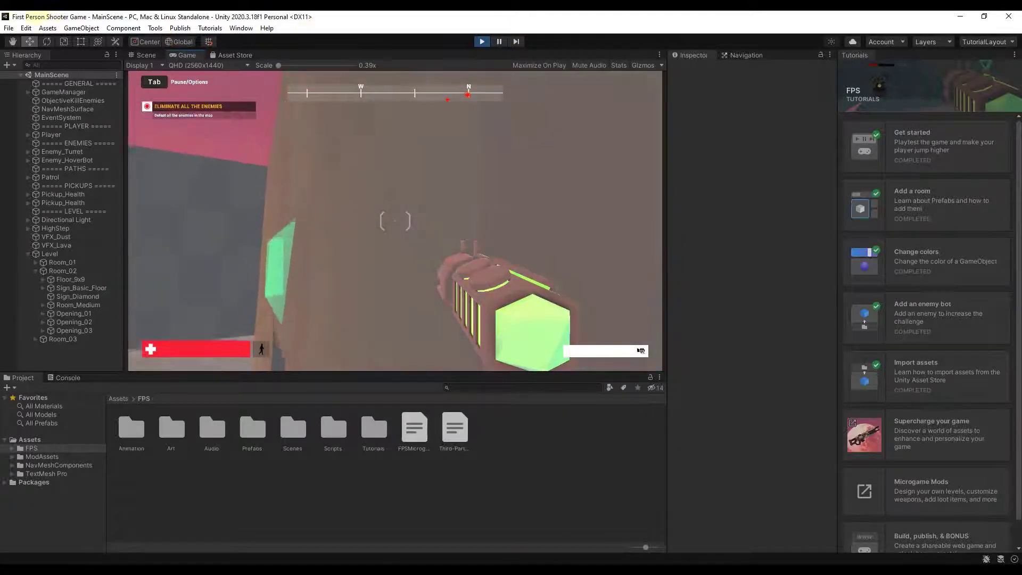
key("space")
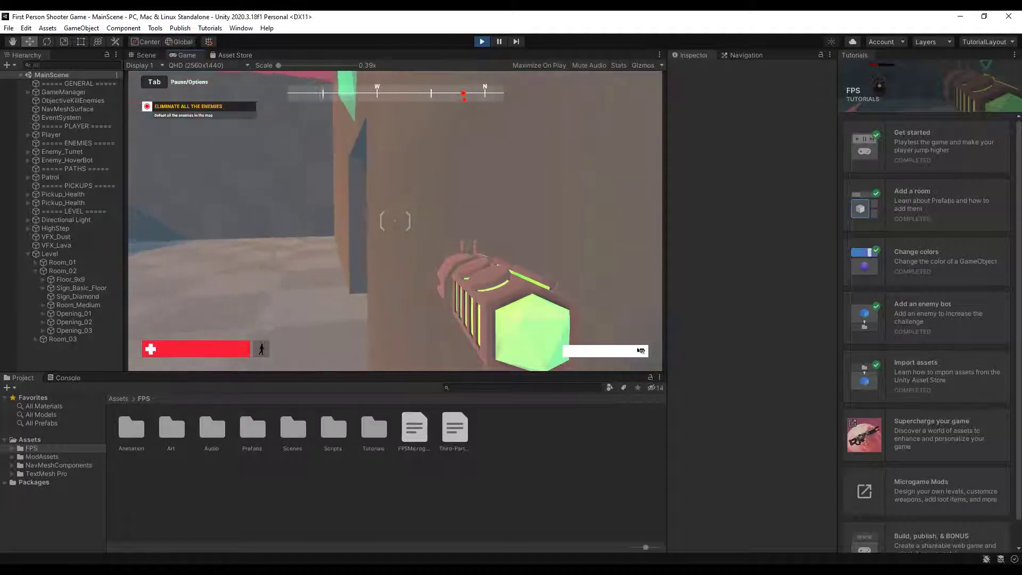
left_click(394, 220)
left_click(395, 220)
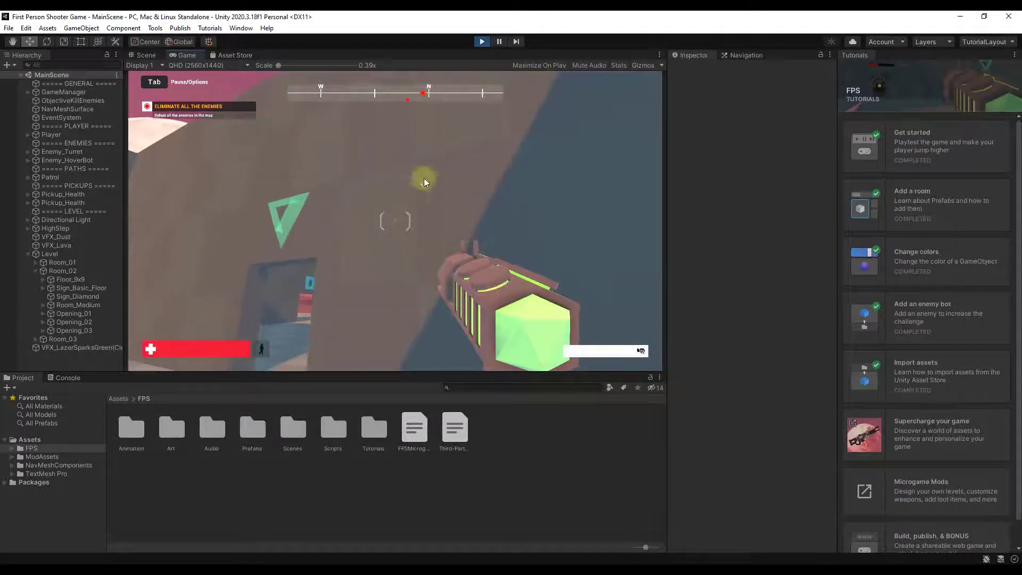
left_click(482, 41)
Locate and select the Player object in the scene.
left_click_drag(434, 239, 447, 237, "alt")
right_click_drag(453, 226, 368, 213)
key("w")
left_click(366, 212)
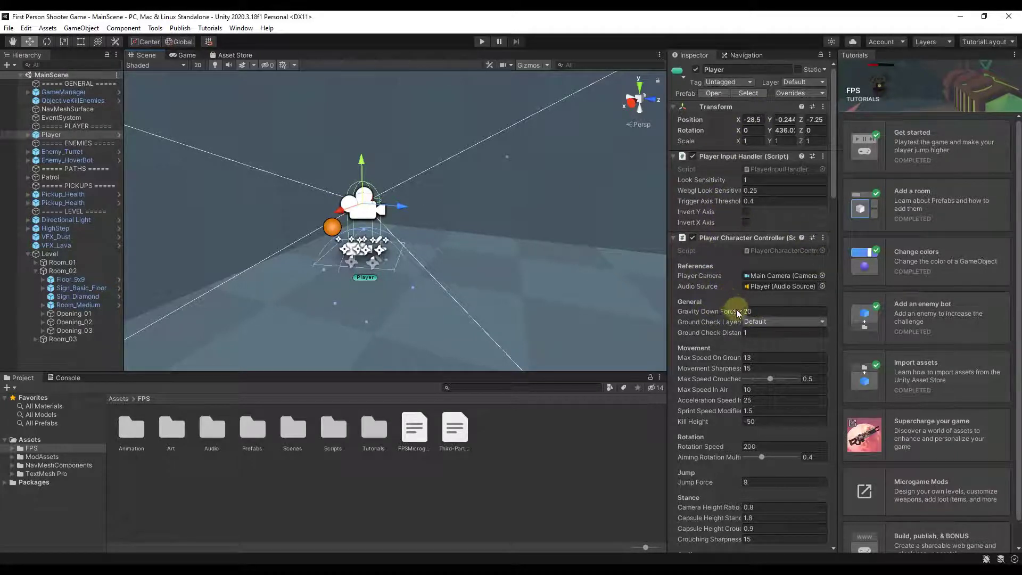
Examine the Player Character Controller's gravity, movement, rotation, jump and Kill Height settings.
scroll(736, 309, "down", 10)
mouse_move(708, 122)
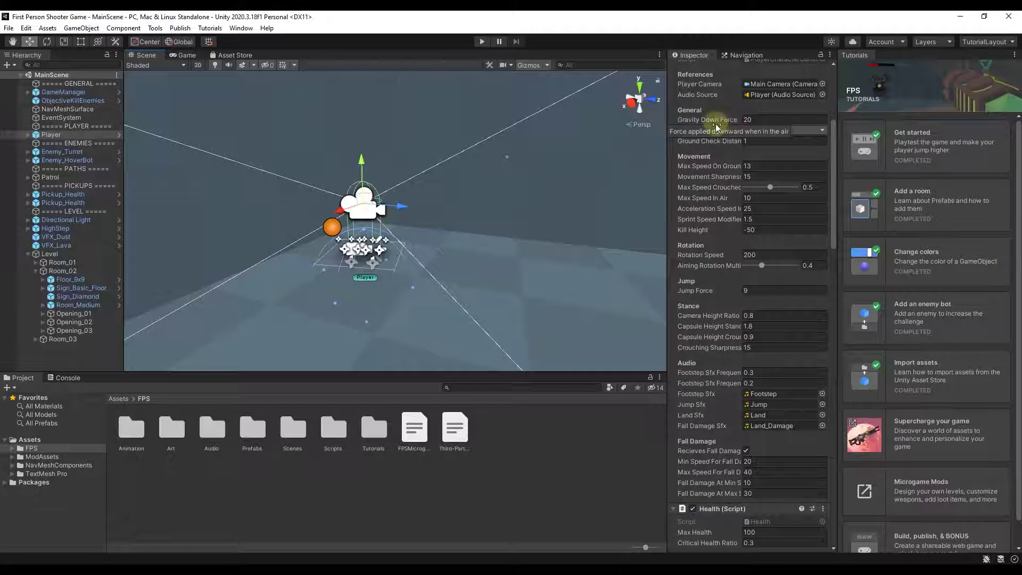
left_click(749, 166)
left_click(719, 166)
scroll(713, 178, "down", 3)
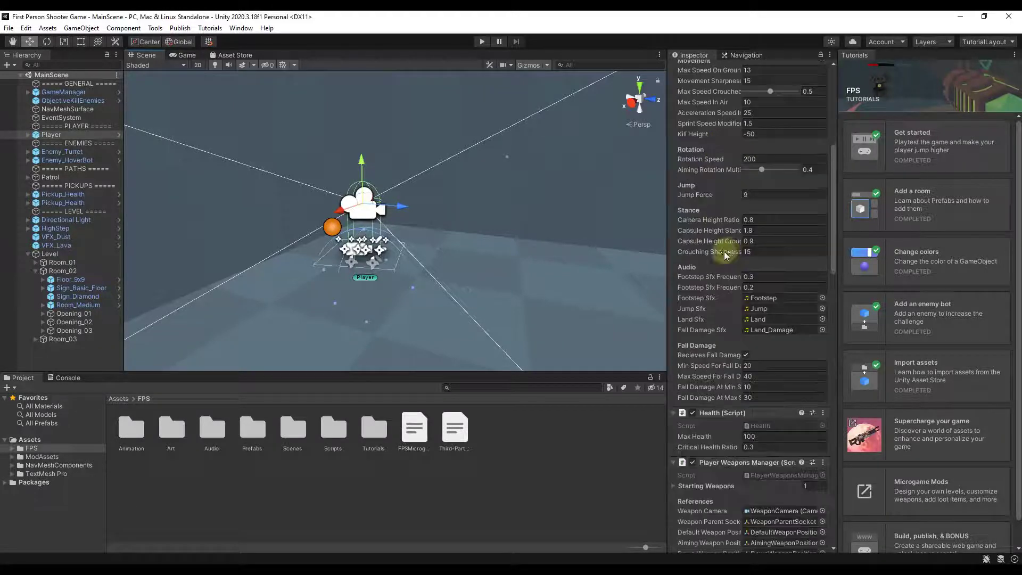
left_click(745, 159)
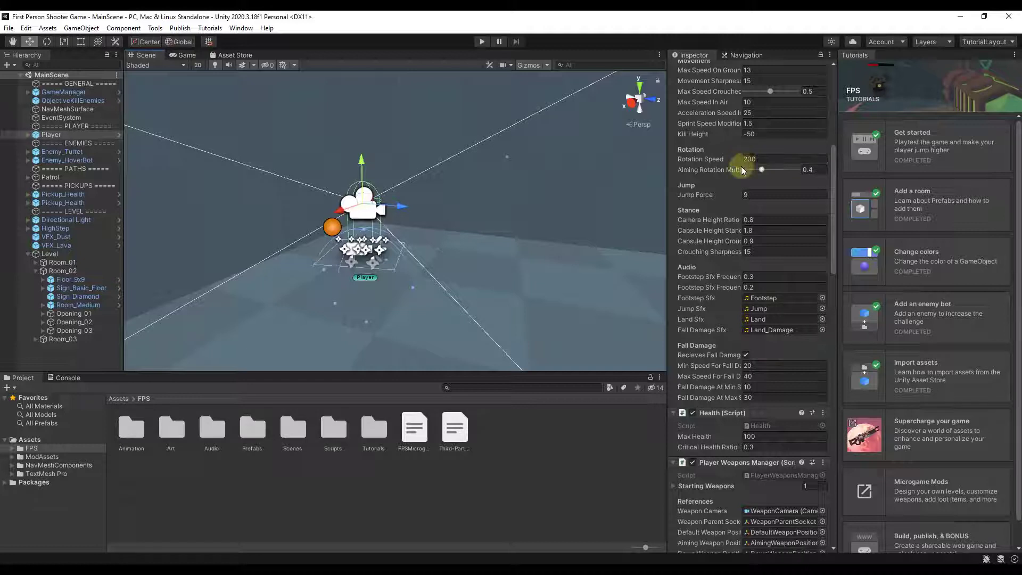
scroll(712, 228, "up", 3)
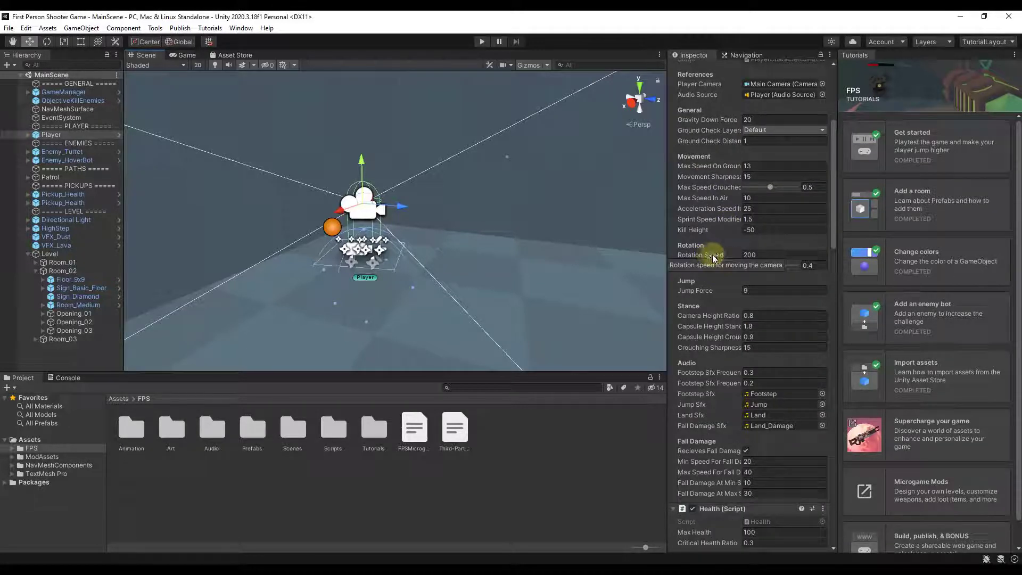
scroll(758, 281, "up", 3)
scroll(745, 331, "down", 3)
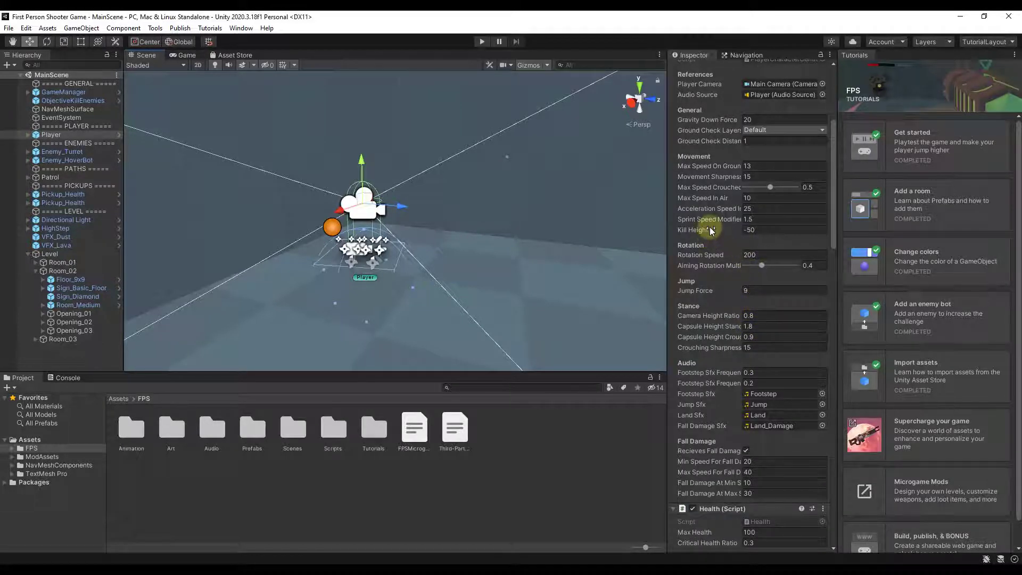
mouse_move(711, 231)
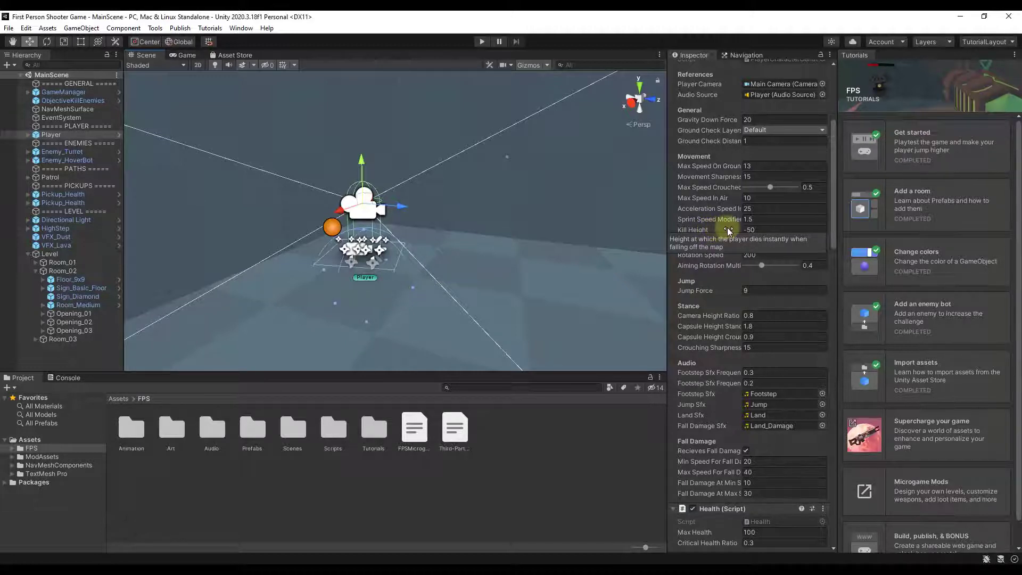
Playtest the Kill Height by walking the player off the edge of the map, and end the playtest.
left_click(481, 42)
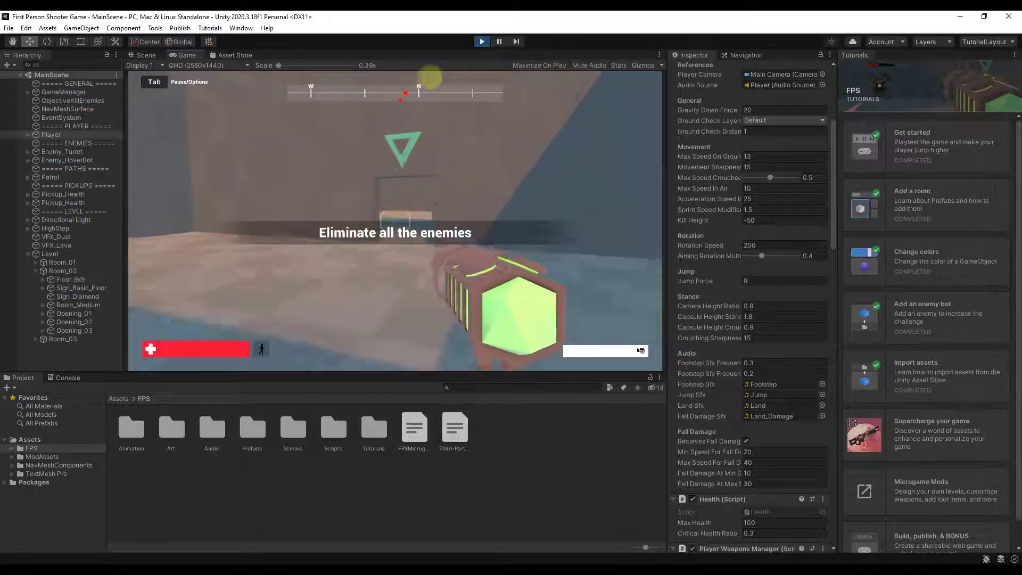
key("w")
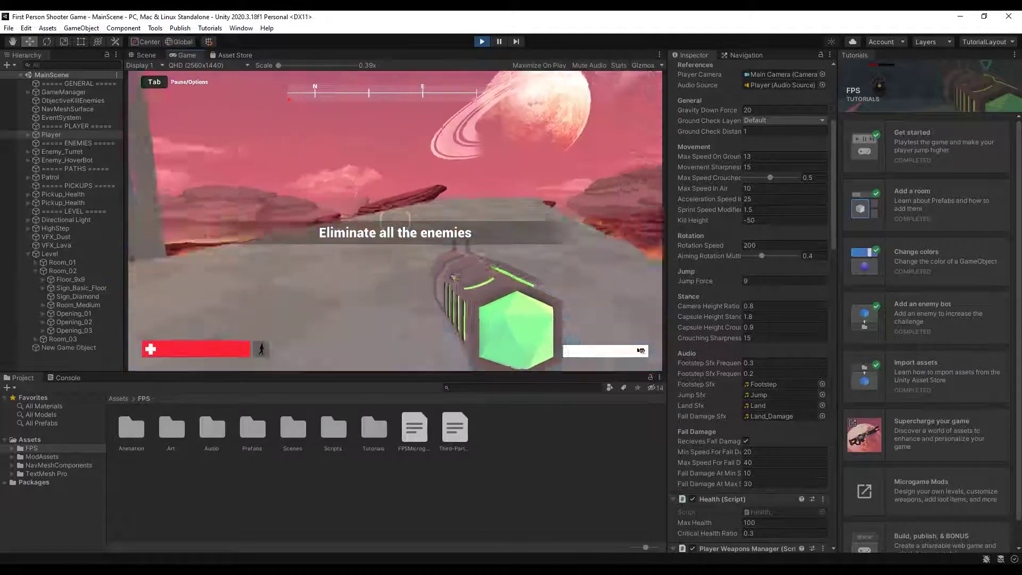
key("w")
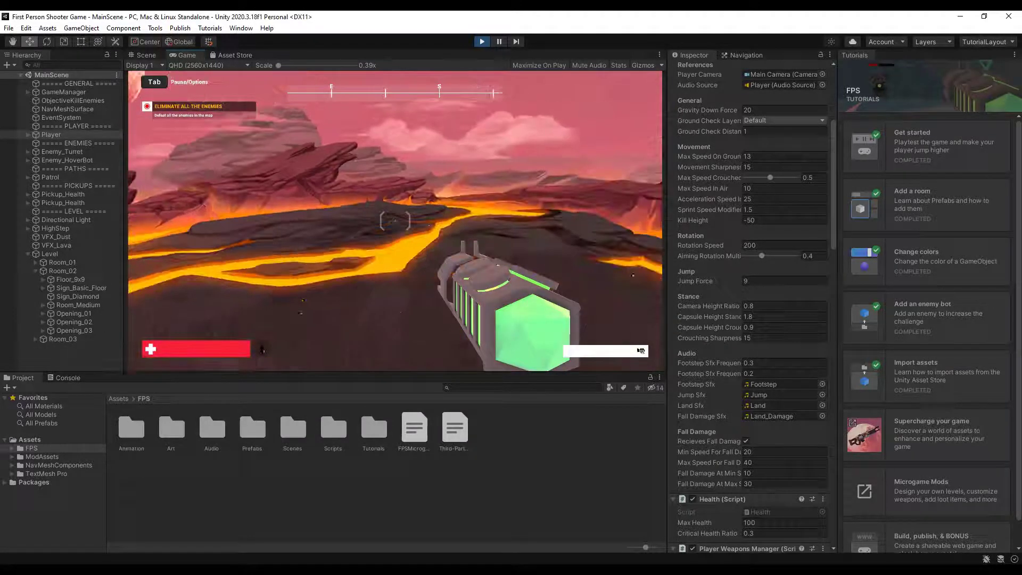
key("w")
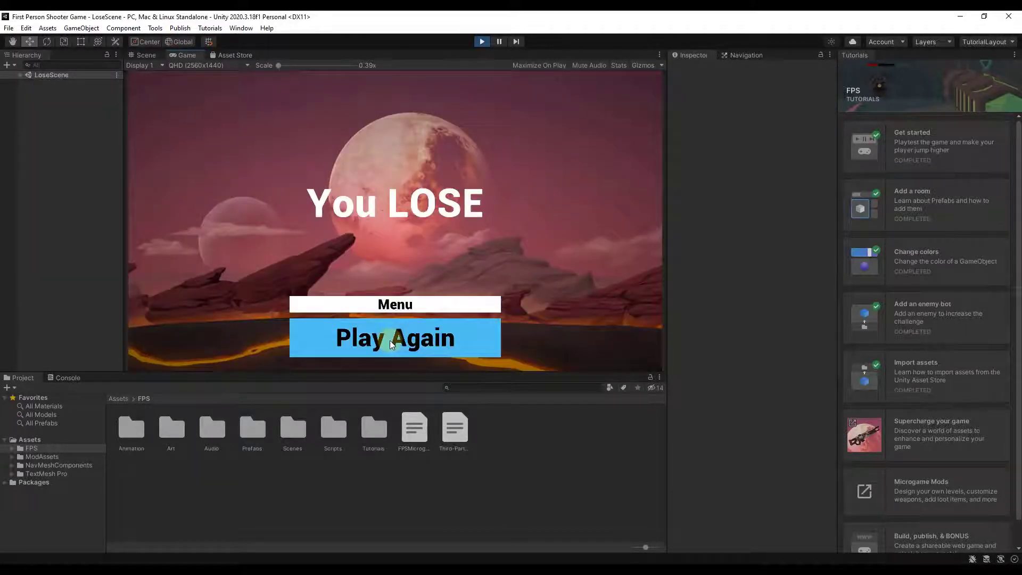
left_click(481, 42)
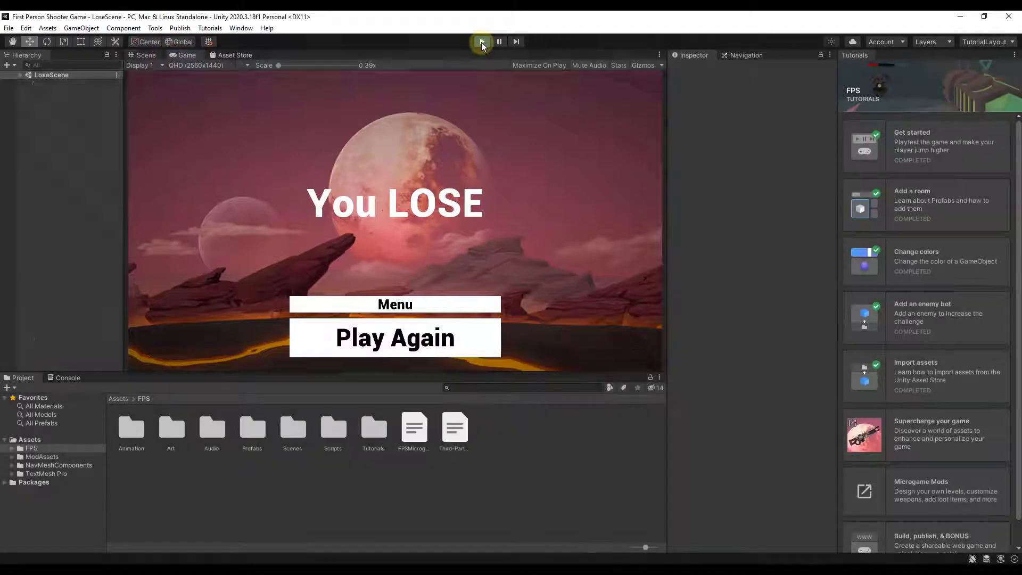
left_click(362, 238)
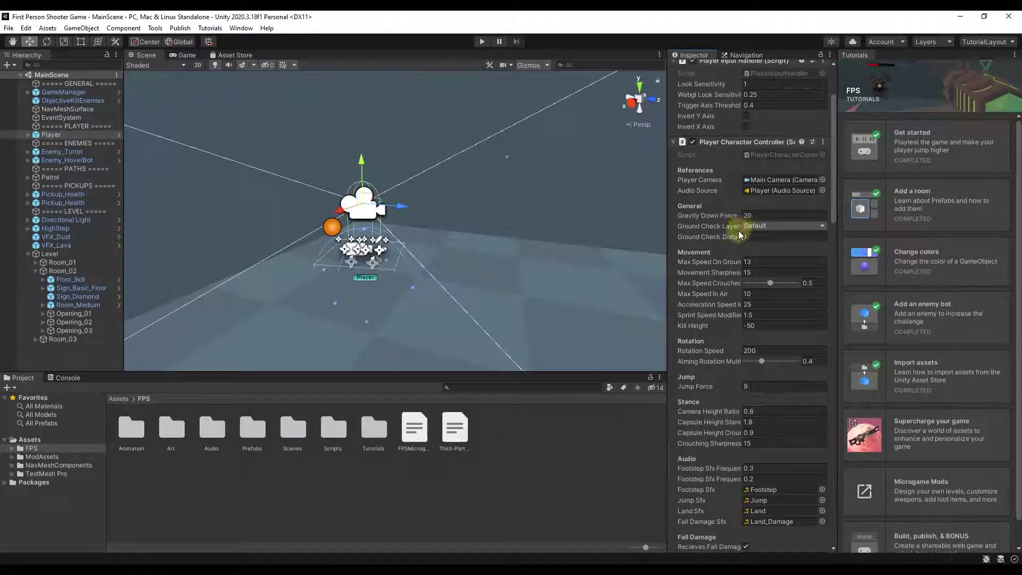
Open the Player Character Controller component's script and read through its public variables, Awake and Start code.
left_click(823, 142)
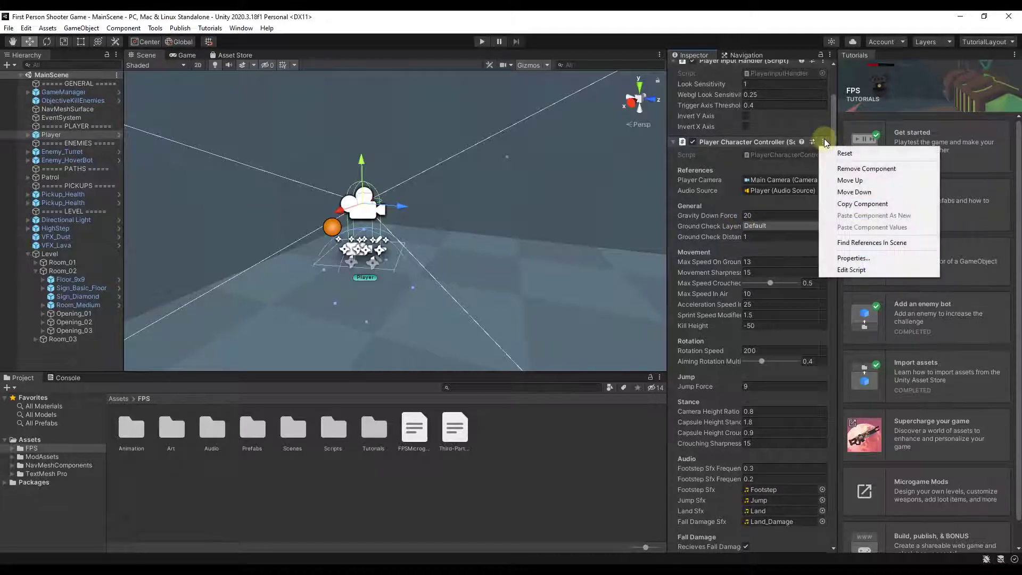
left_click(851, 269)
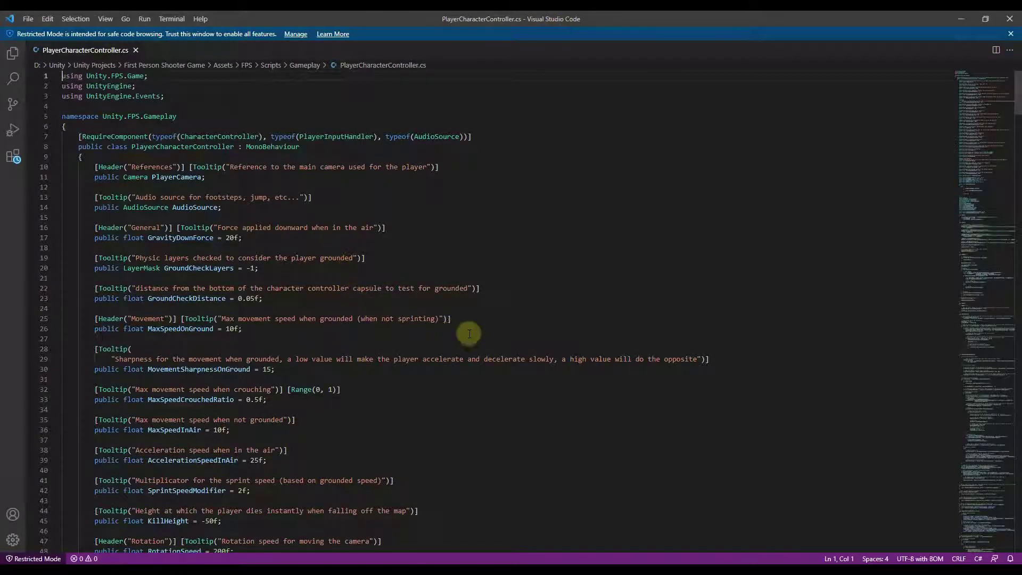
scroll(494, 345, "down", 1)
scroll(495, 345, "down", 17)
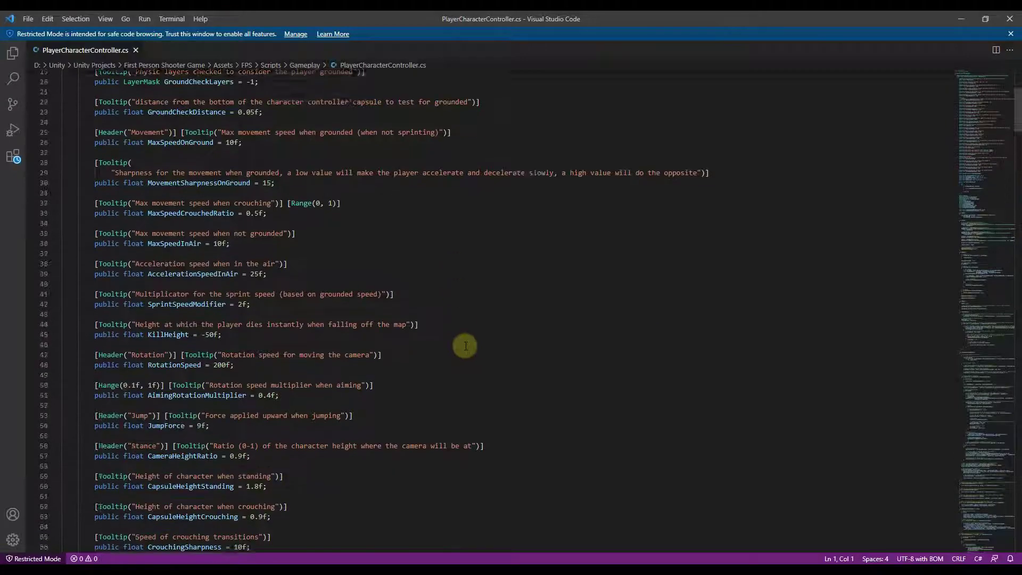
scroll(475, 331, "down", 18)
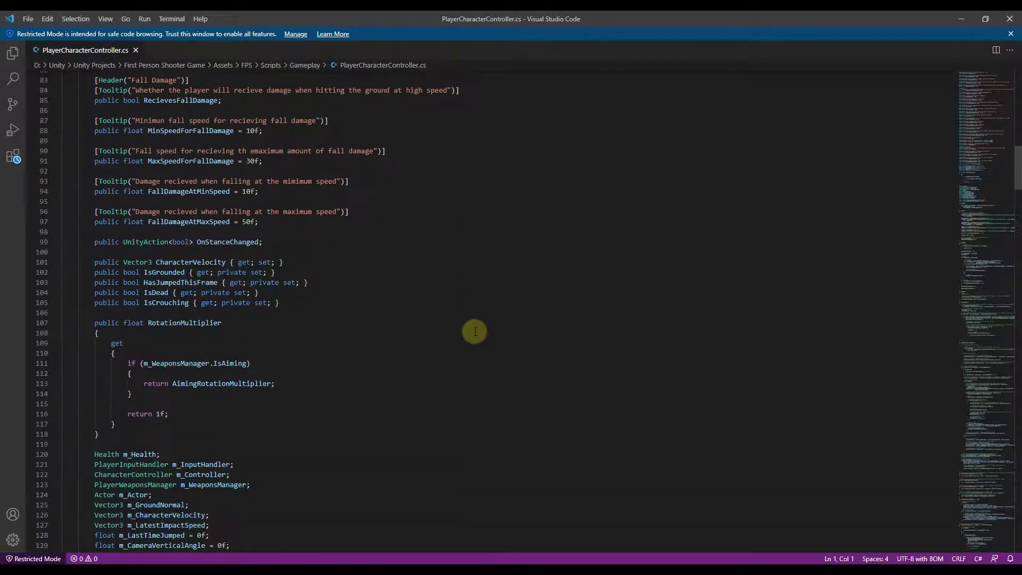
scroll(449, 296, "down", 8)
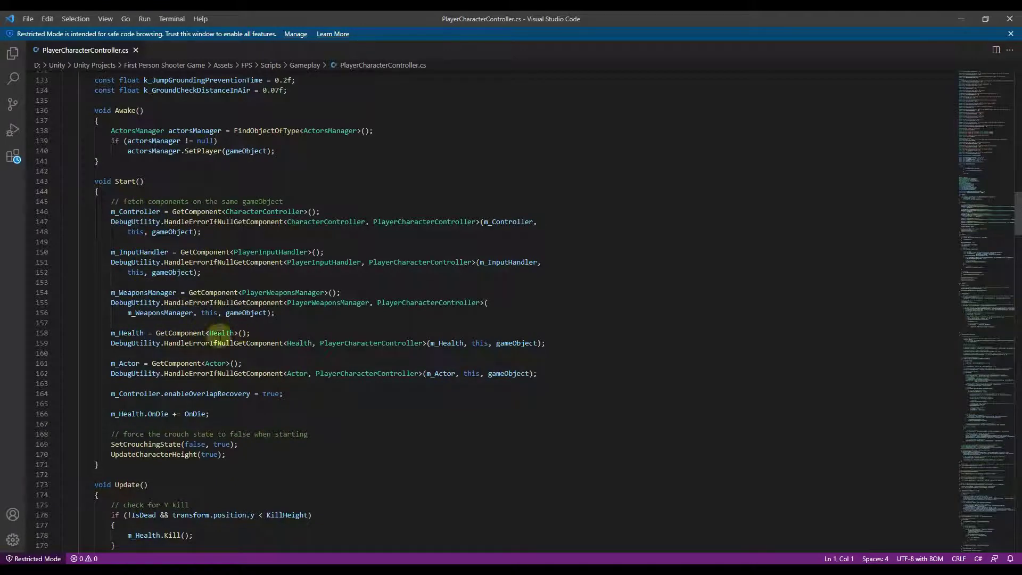
Examine the script's Update, ground check, landing and character movement code, and close the code editor.
scroll(334, 321, "down", 5)
scroll(334, 321, "down", 7)
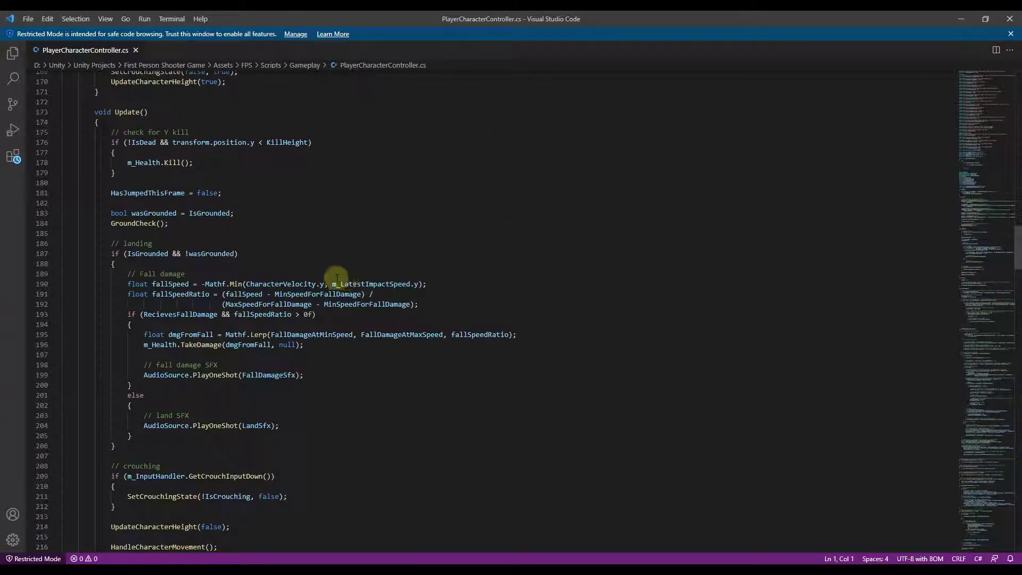
scroll(270, 287, "down", 20)
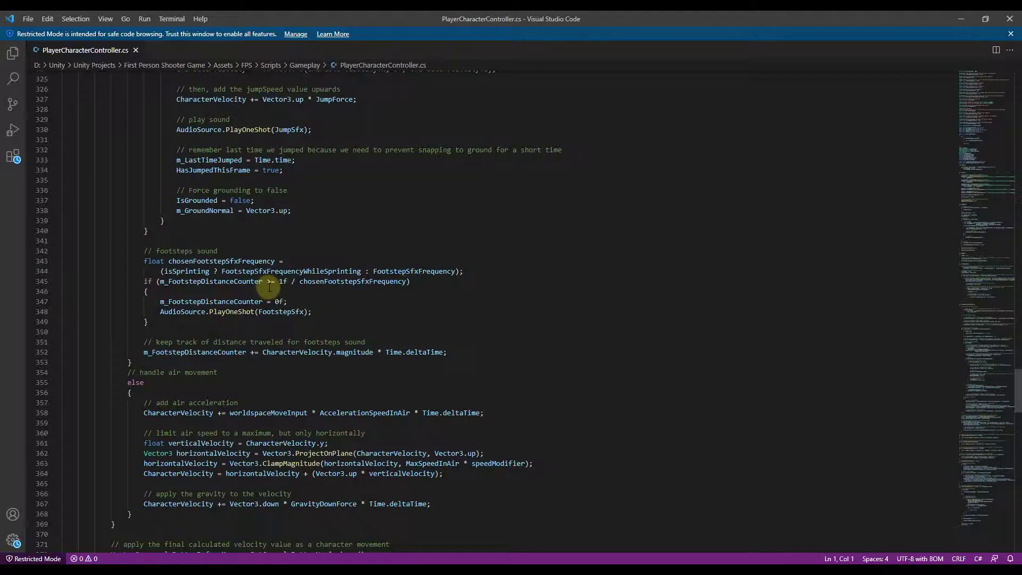
scroll(269, 287, "up", 19)
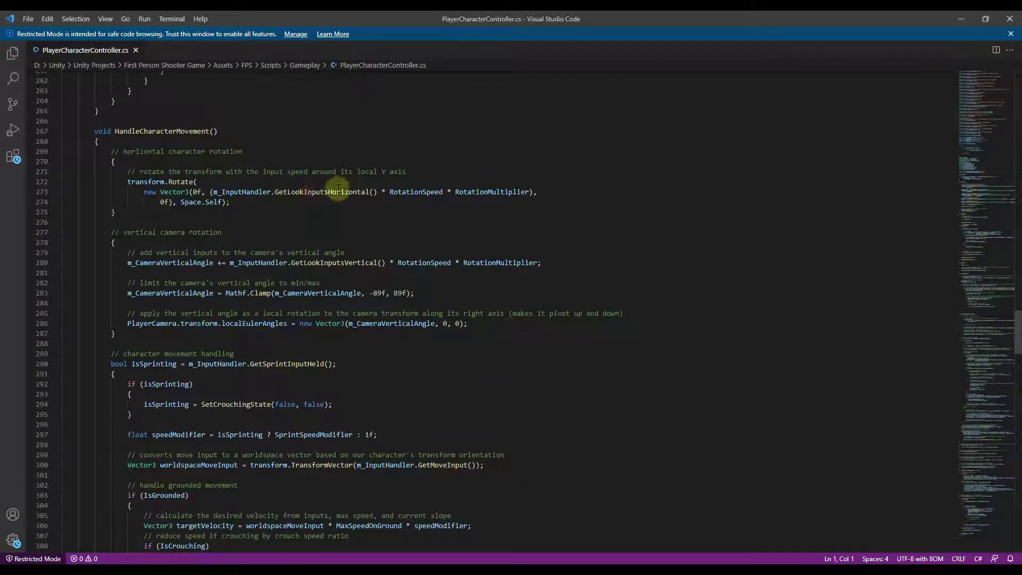
scroll(240, 192, "up", 20)
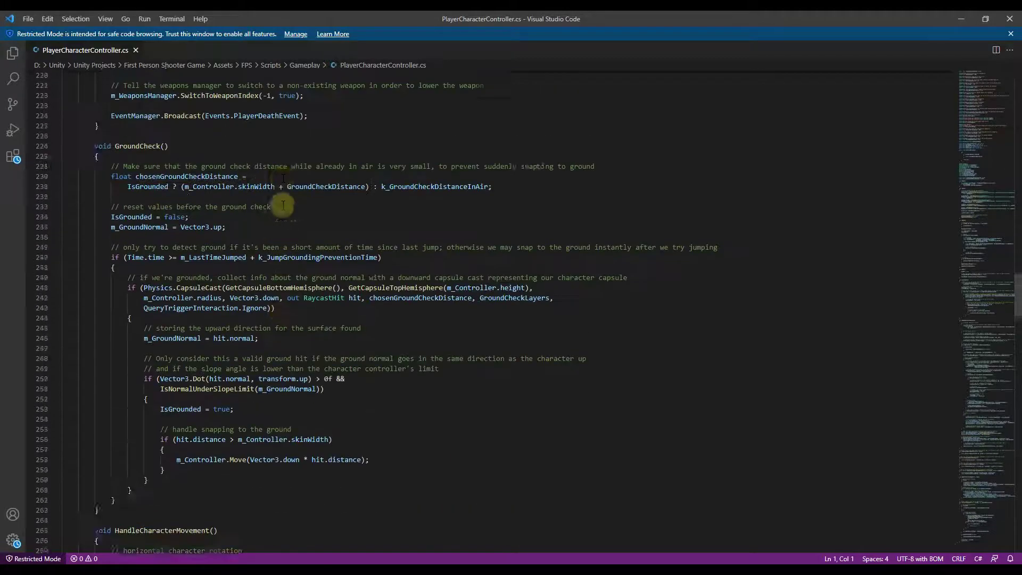
scroll(229, 176, "up", 9)
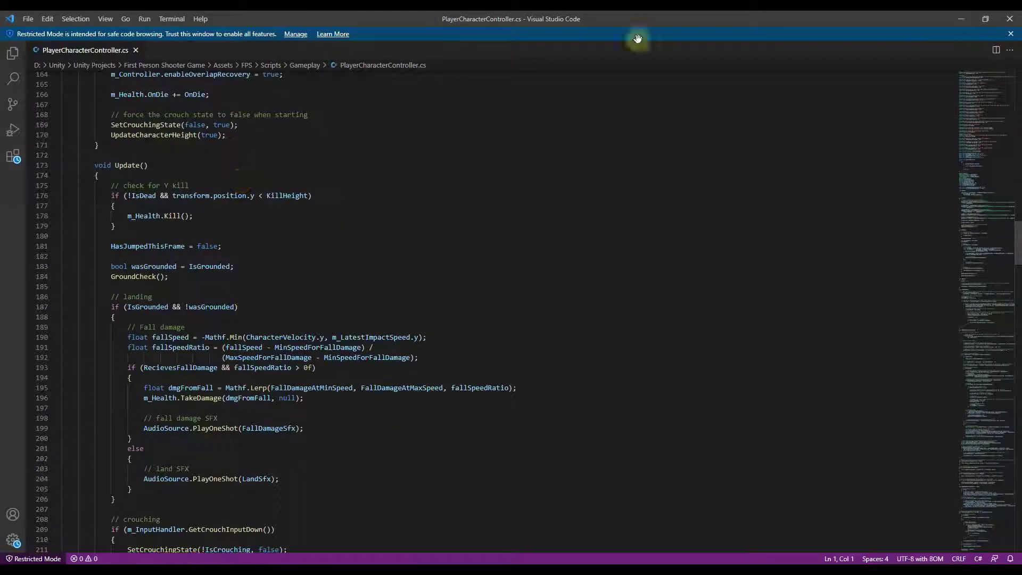
left_click(1008, 17)
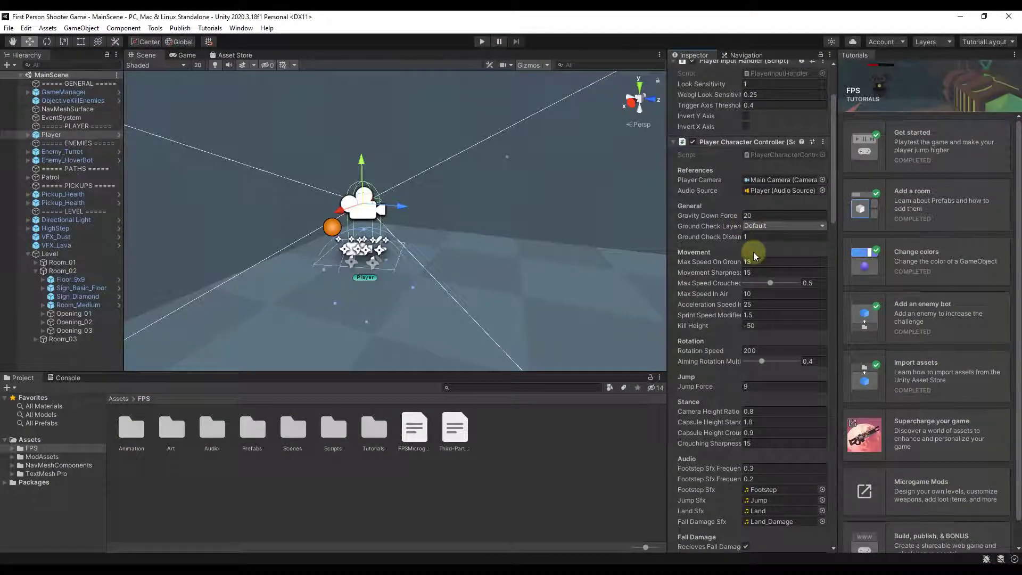
Set the player's Gravity Down Force to 12 and Max Speed On Ground to 20.
left_click(765, 214)
type("12")
type("20")
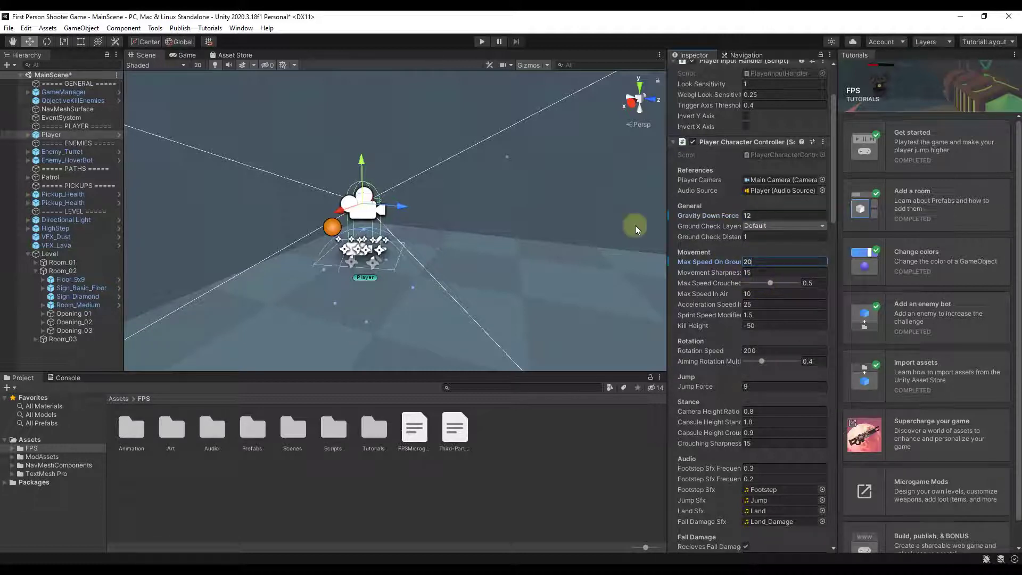
Start a playtest with the changed gravity and ground speed, trying the player's walking, shooting and jumping.
left_click(481, 42)
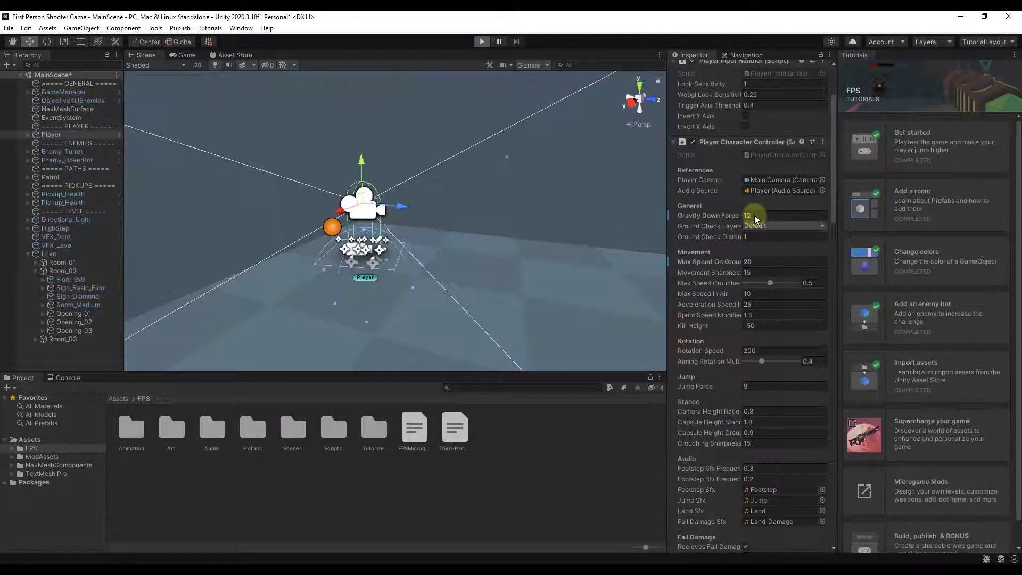
key("w")
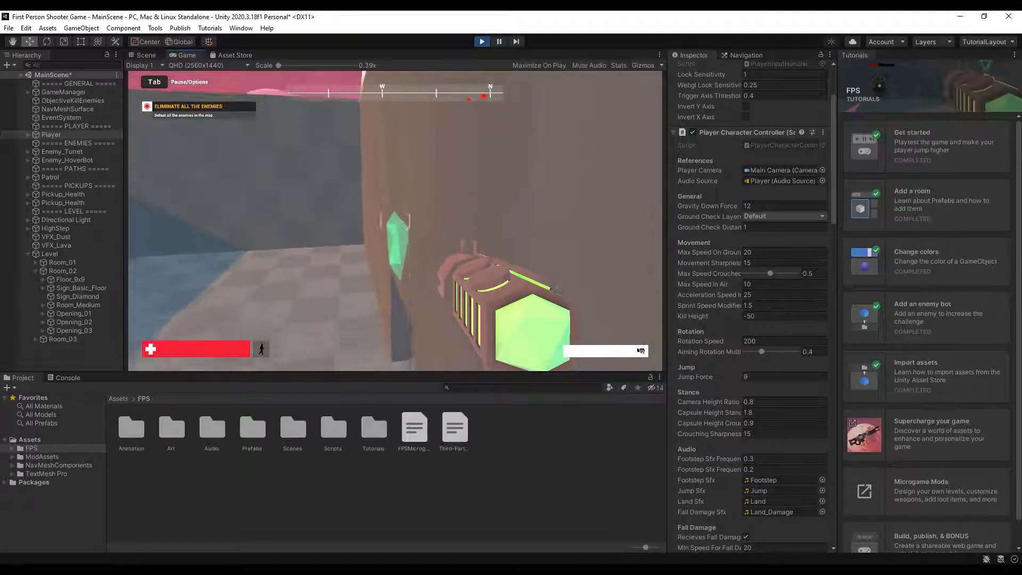
left_click(395, 220)
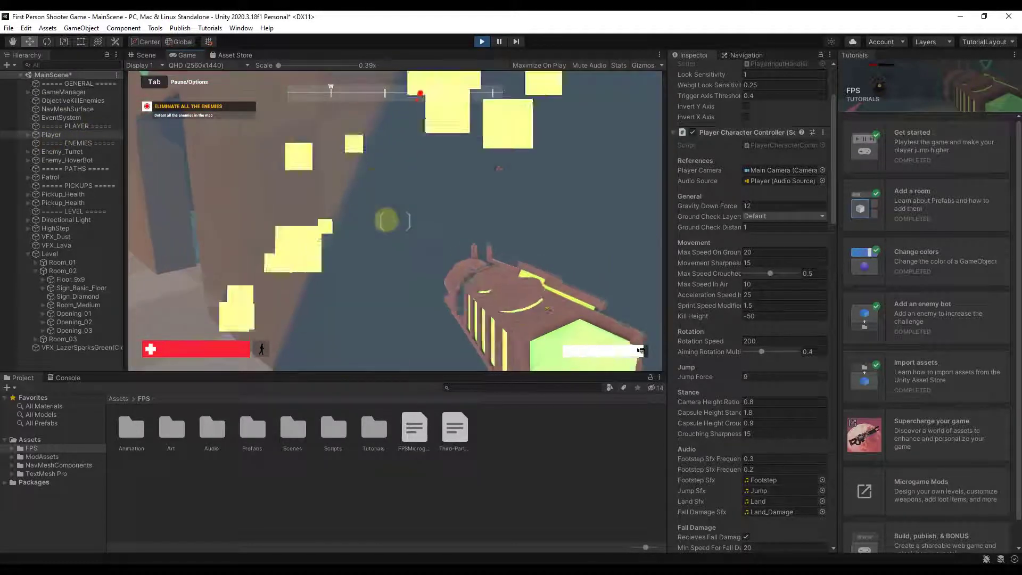
key("space")
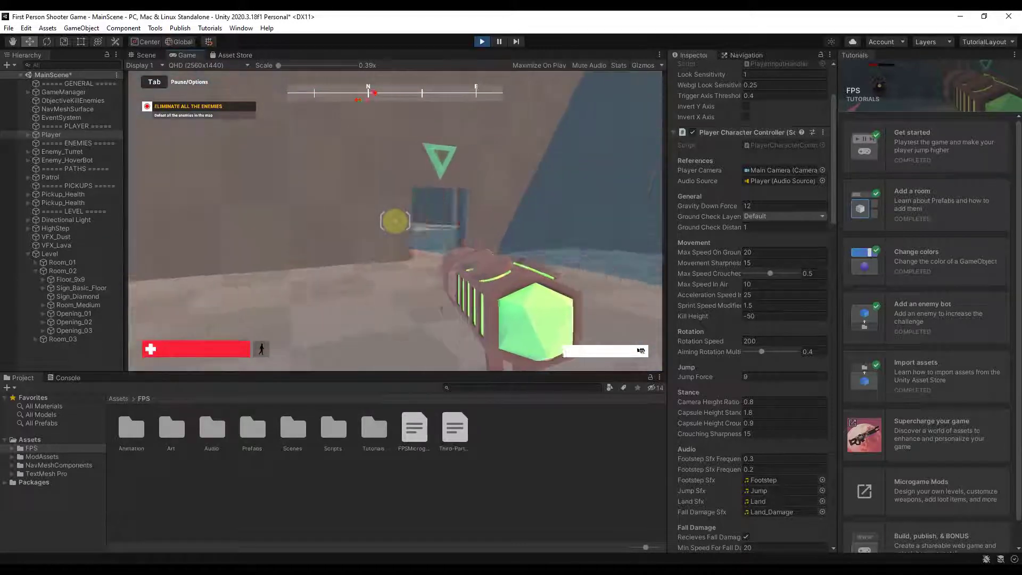
key("w")
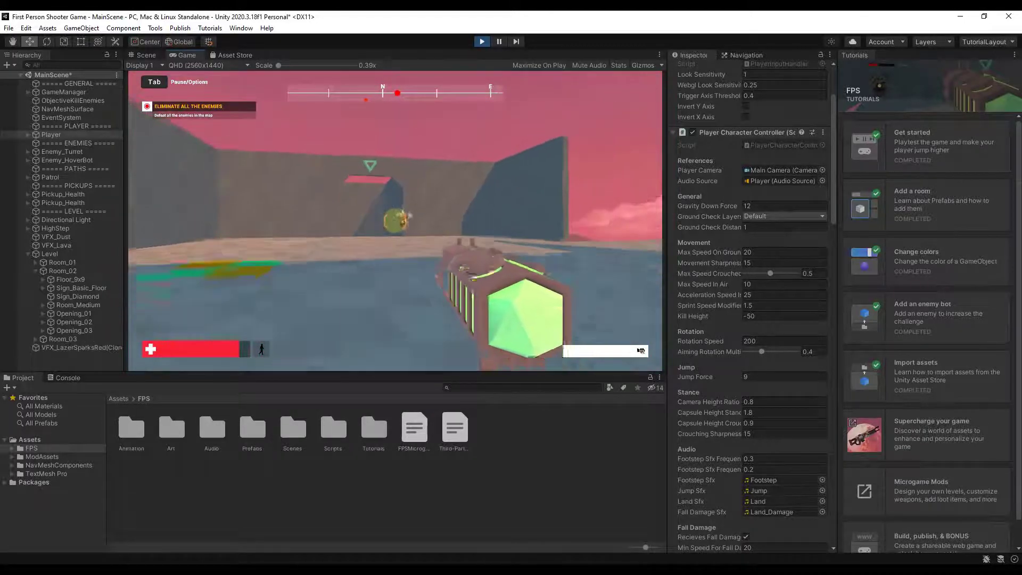
Advance on the hover bot, shoot it down and stop the playtest.
key("w")
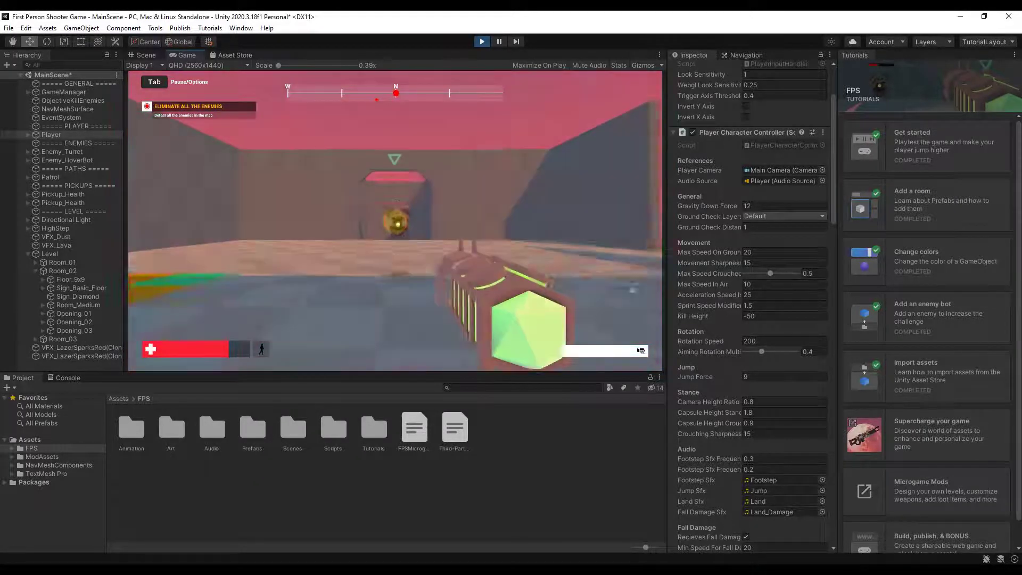
left_click(395, 221)
left_click(394, 221)
left_click(395, 221)
key("w")
left_click(394, 221)
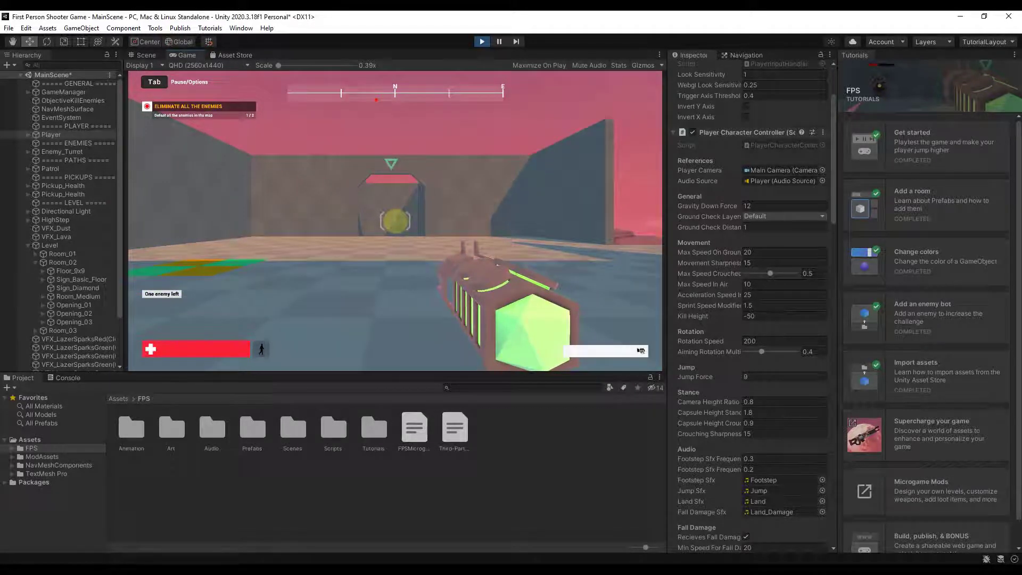
left_click(481, 42)
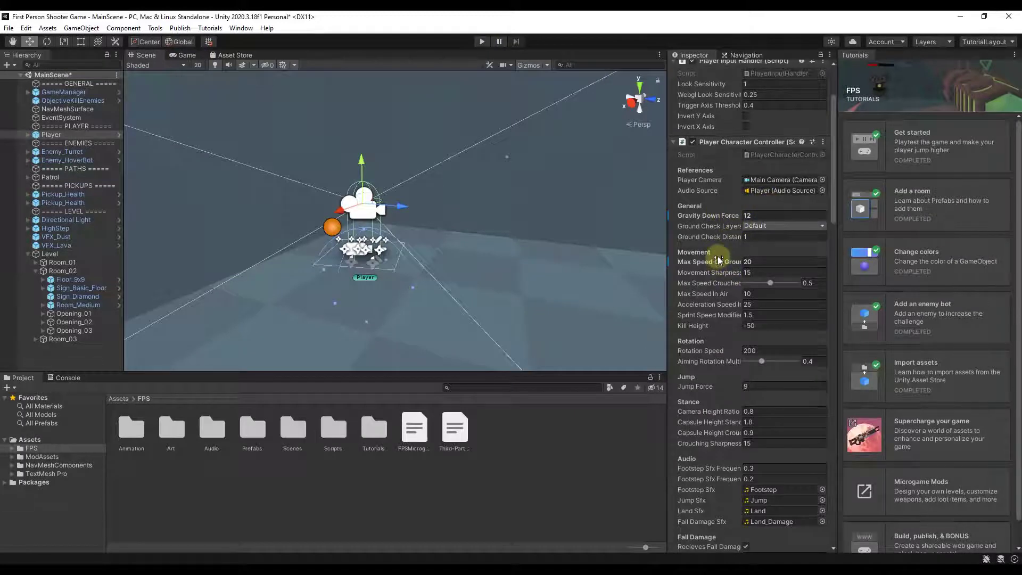
Fly around the level in the Scene view and examine the layout of its rooms, walls and openings.
right_click_drag(400, 227, 383, 226)
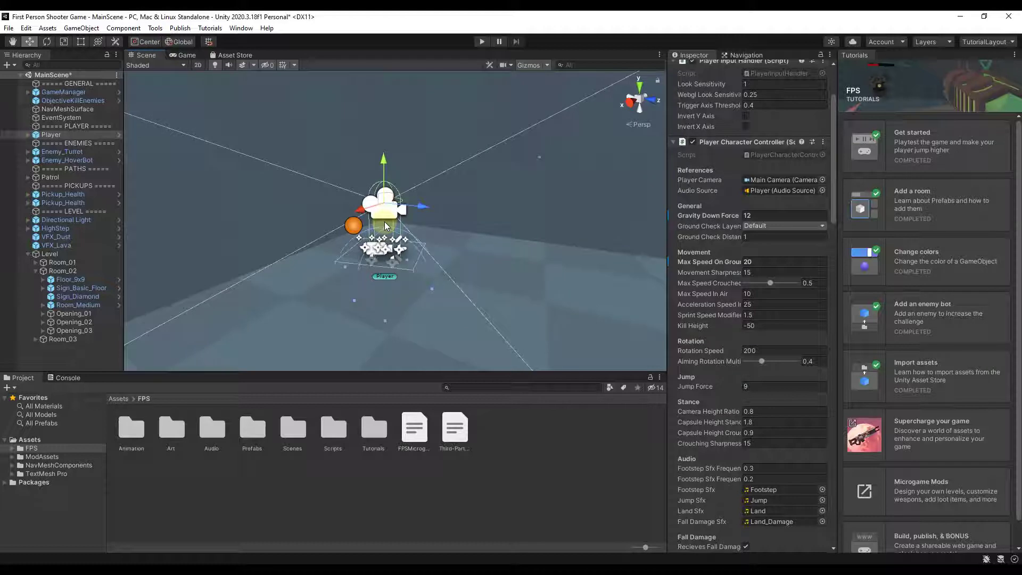
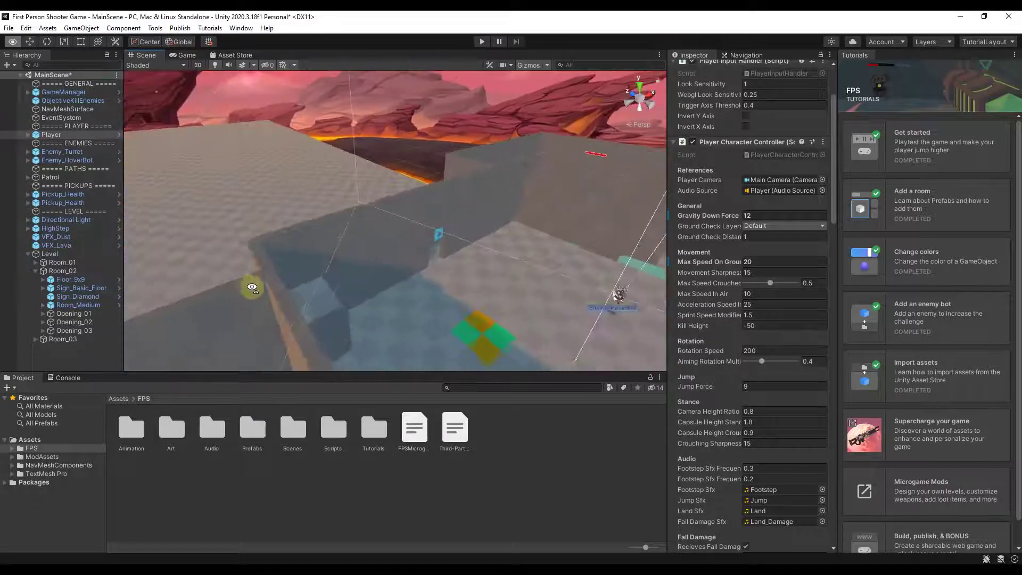
right_click_drag(182, 292, 528, 246)
key("w")
key("s")
key("e")
key("w")
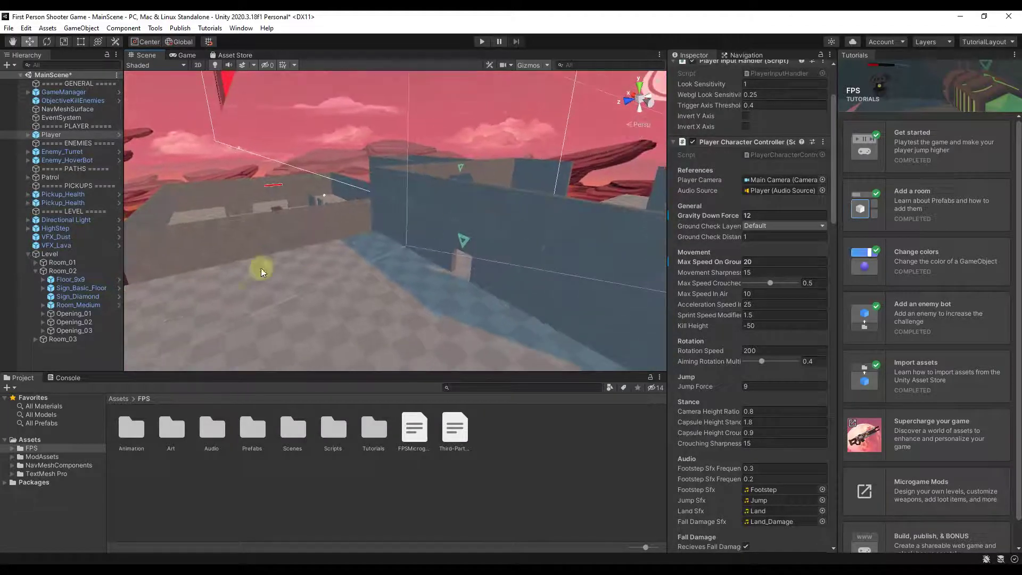
right_click_drag(524, 303, 523, 317)
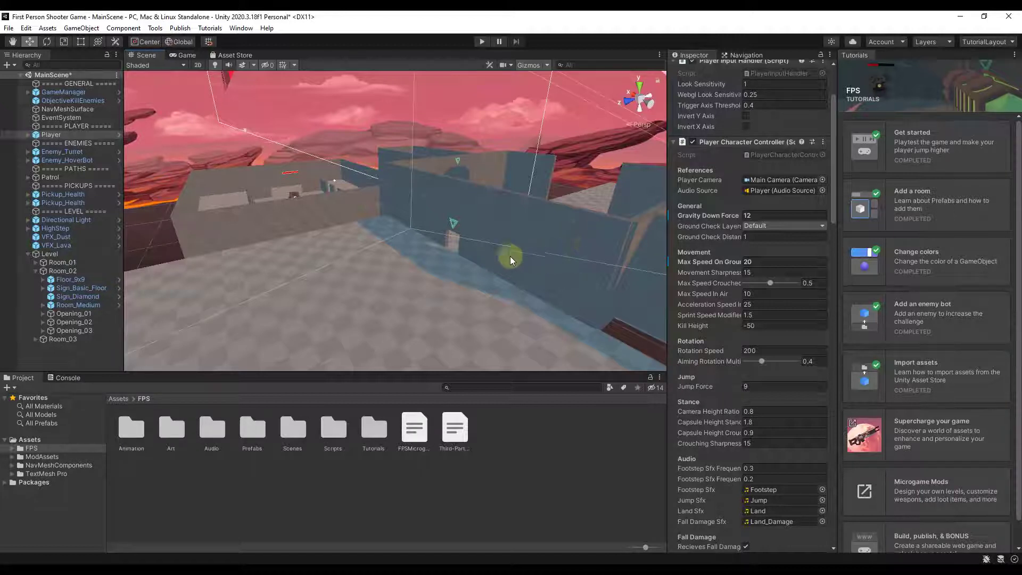
right_click_drag(472, 265, 499, 290)
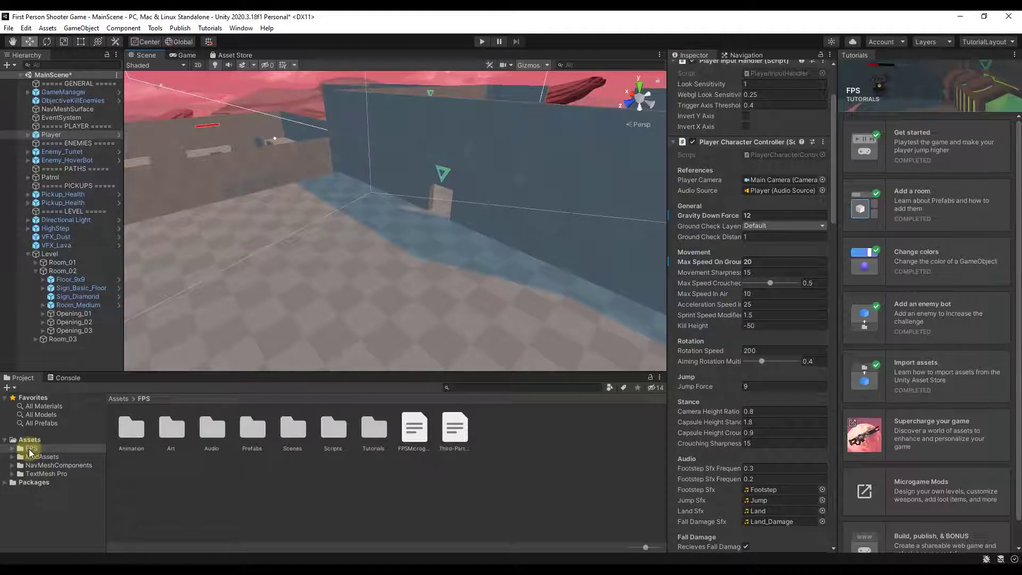
Browse the FPS project's Prefabs/Level assets, look at the Rooms prefabs and return to the Level folder.
left_click(252, 429)
double_click(260, 430)
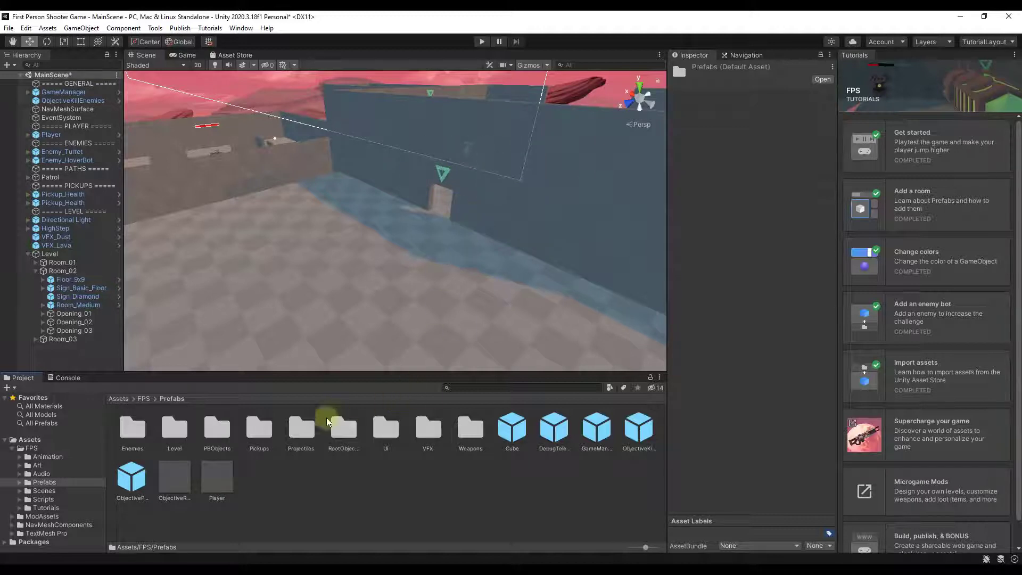
double_click(173, 430)
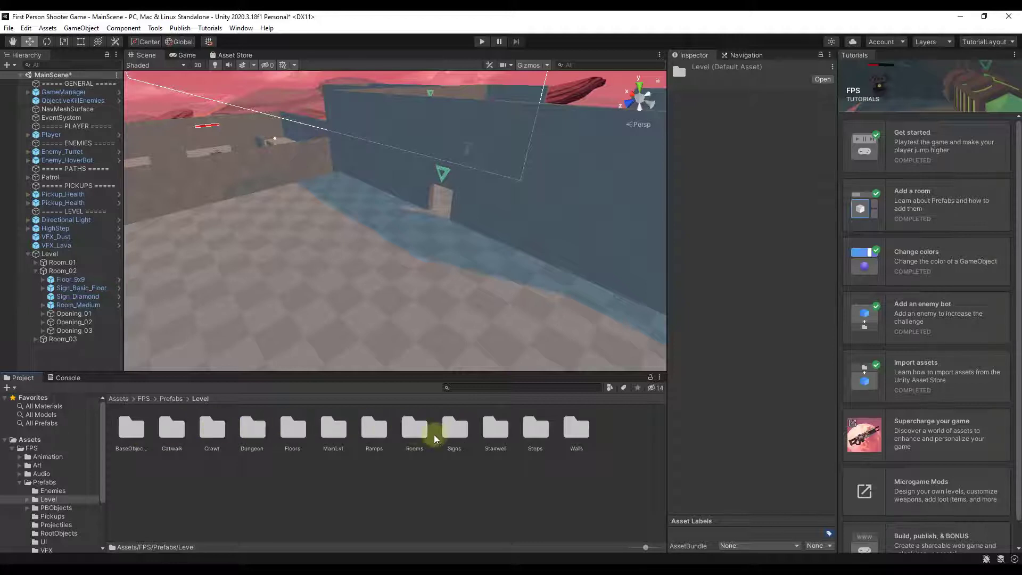
double_click(410, 430)
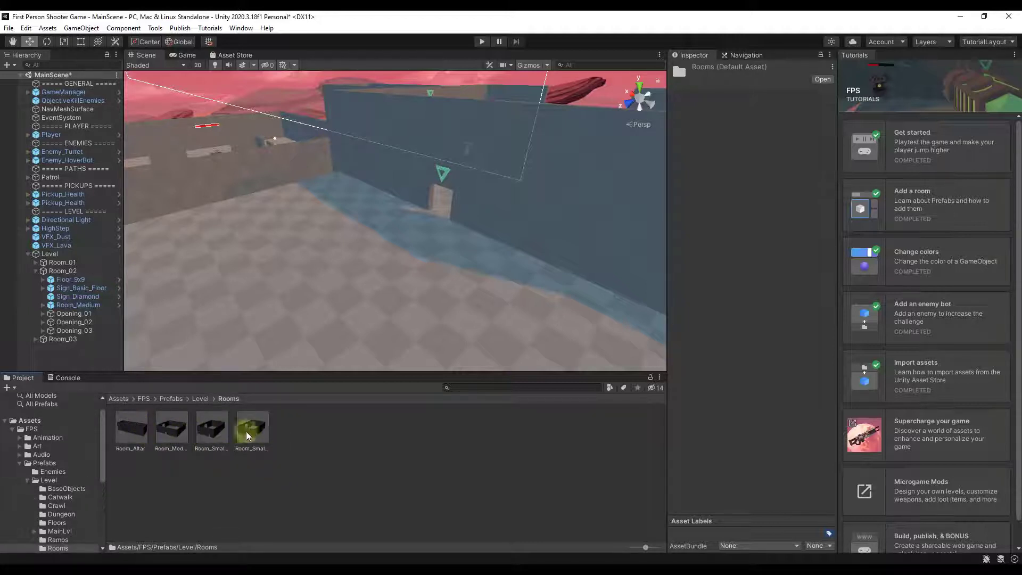
left_click(200, 398)
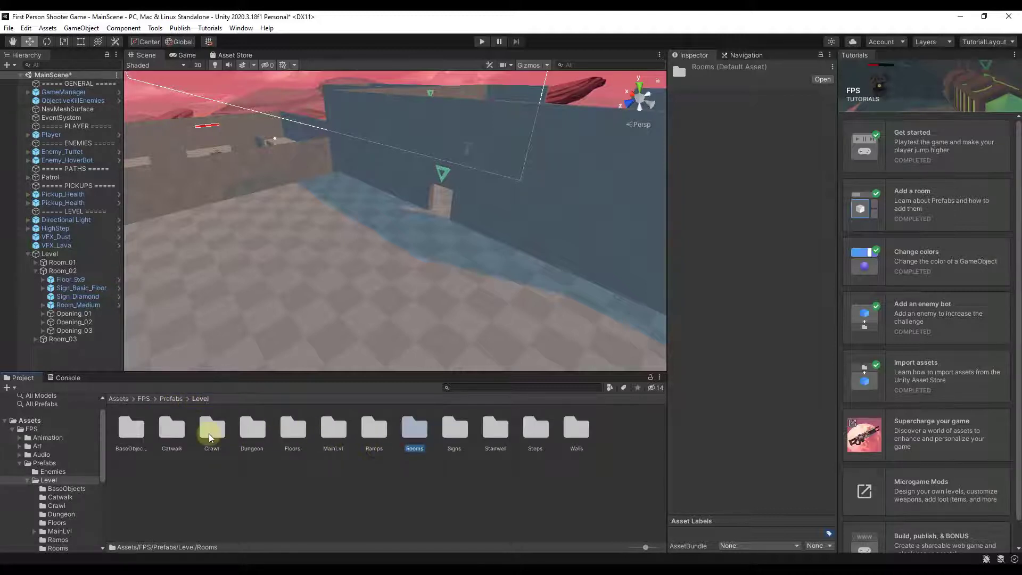
Look at the Section1 prefabs inside the MainLvl folder and return to the Level folder.
double_click(343, 429)
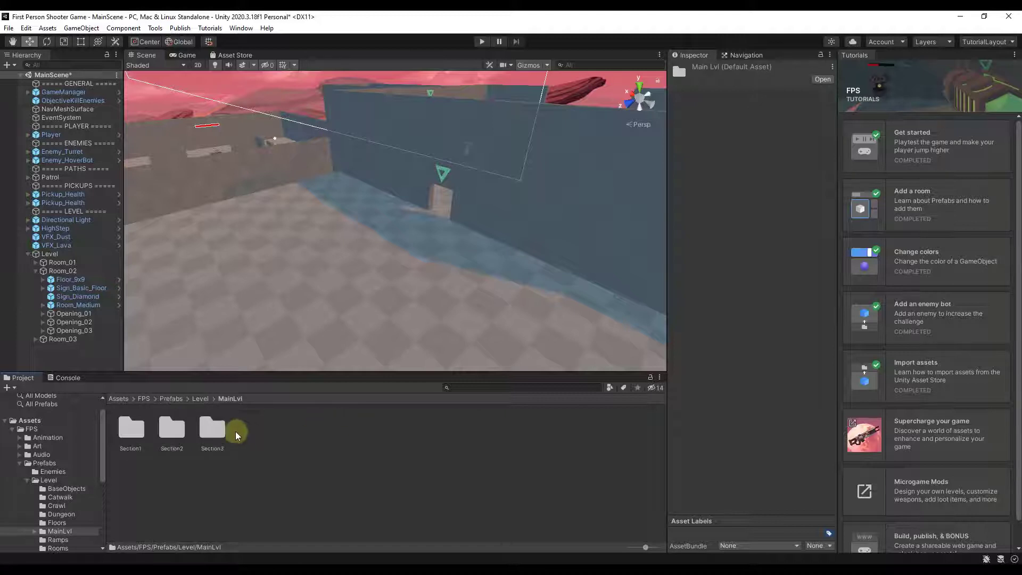
double_click(131, 428)
left_click(188, 430)
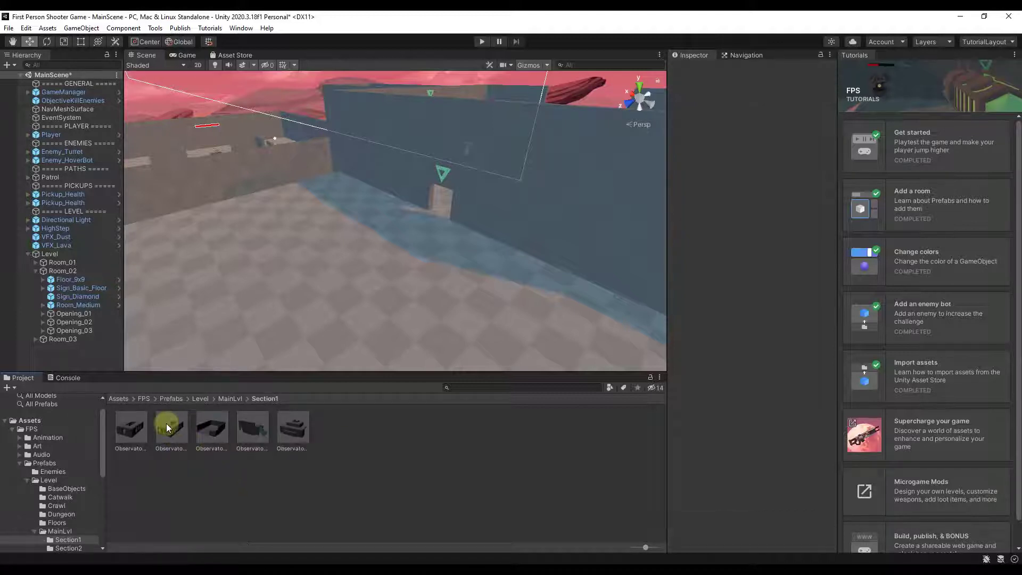
left_click(200, 398)
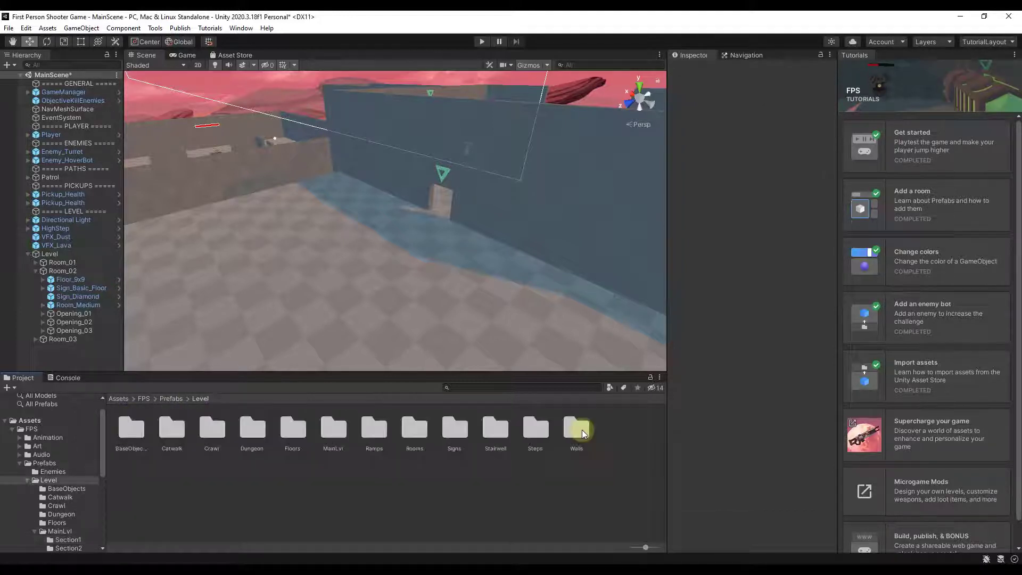
Look through the prefabs in the Walls and Rooms folders, returning to the Level folder.
double_click(578, 428)
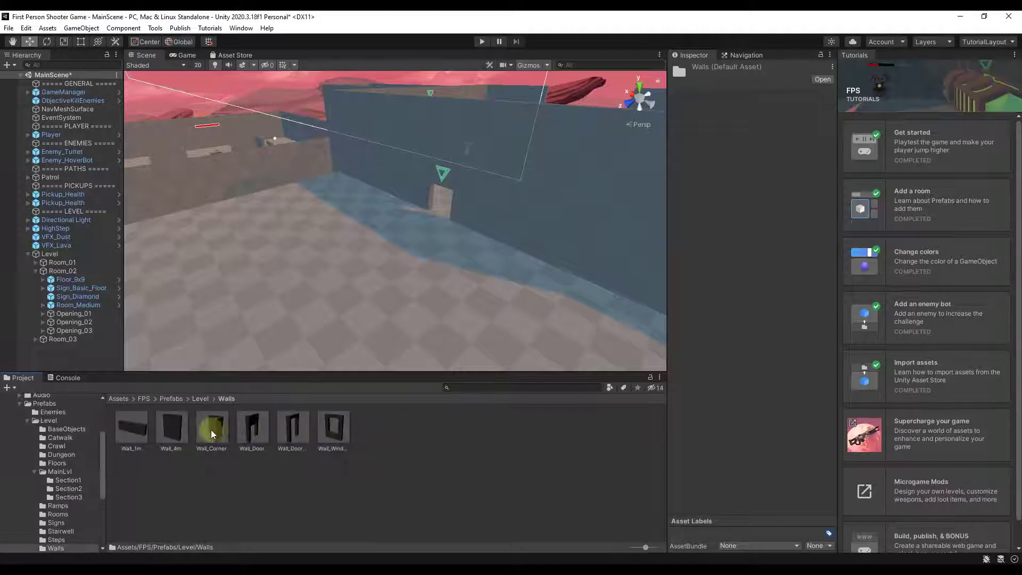
left_click_drag(178, 430, 288, 475)
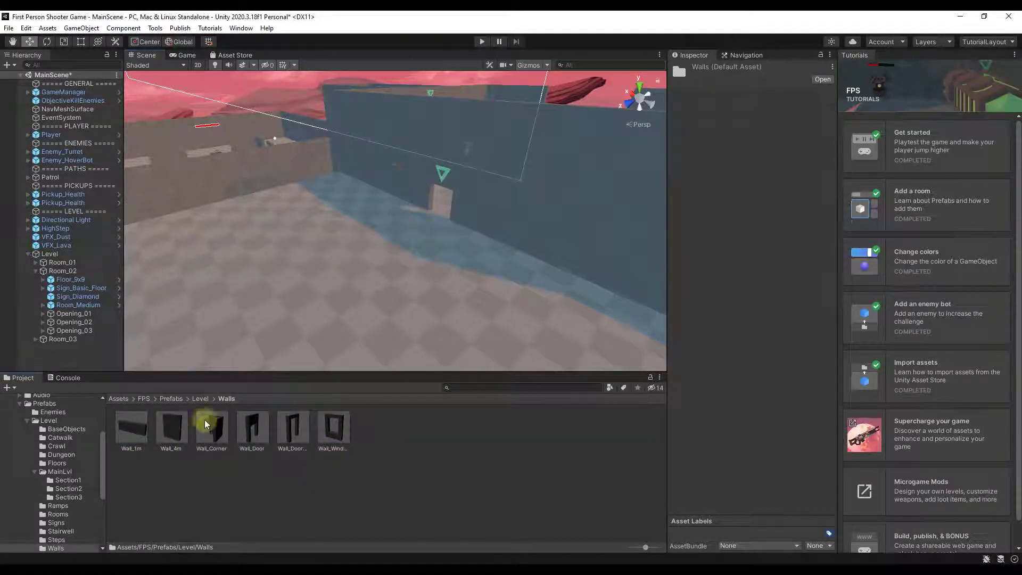
left_click(200, 400)
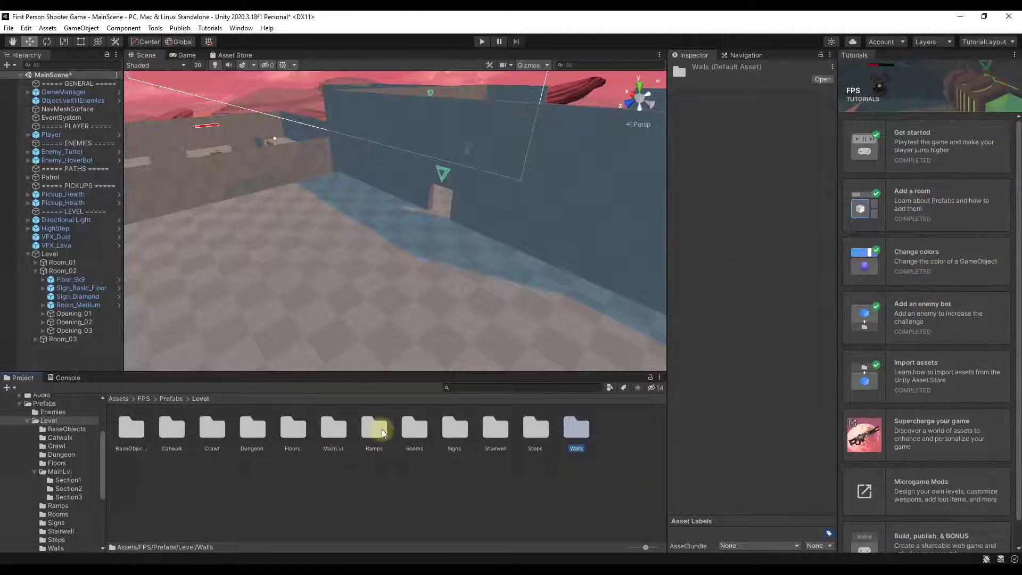
double_click(410, 428)
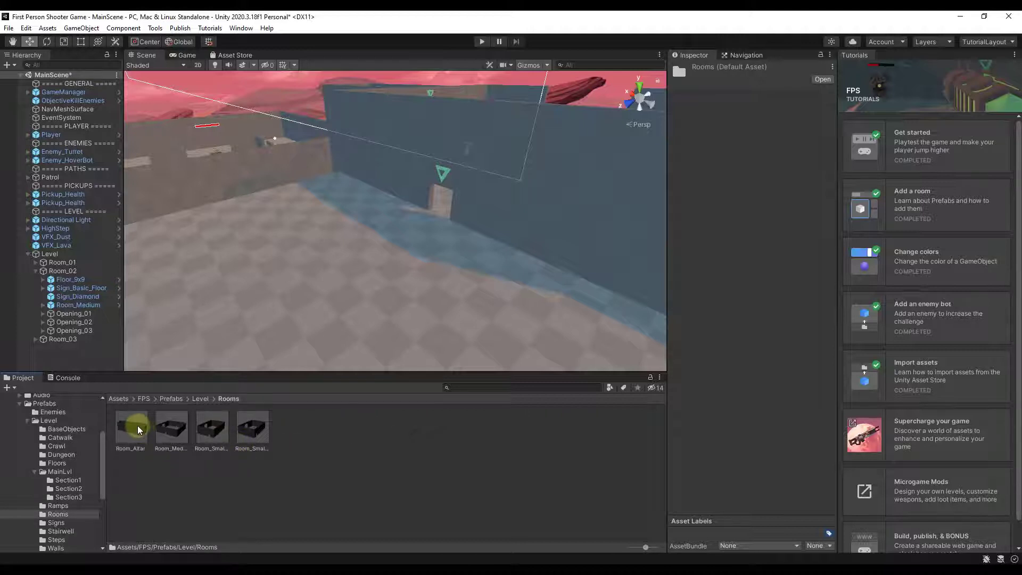
left_click(199, 399)
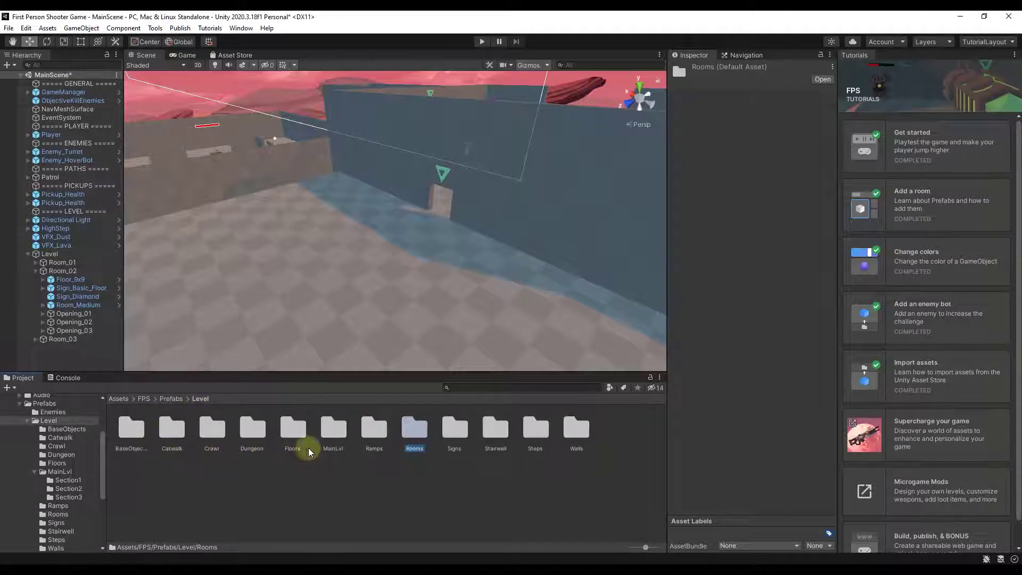
Place the Observatory prefab from MainLvl/Section1 on the level floor and parent it to the Level object after Room_03.
double_click(333, 429)
double_click(133, 434)
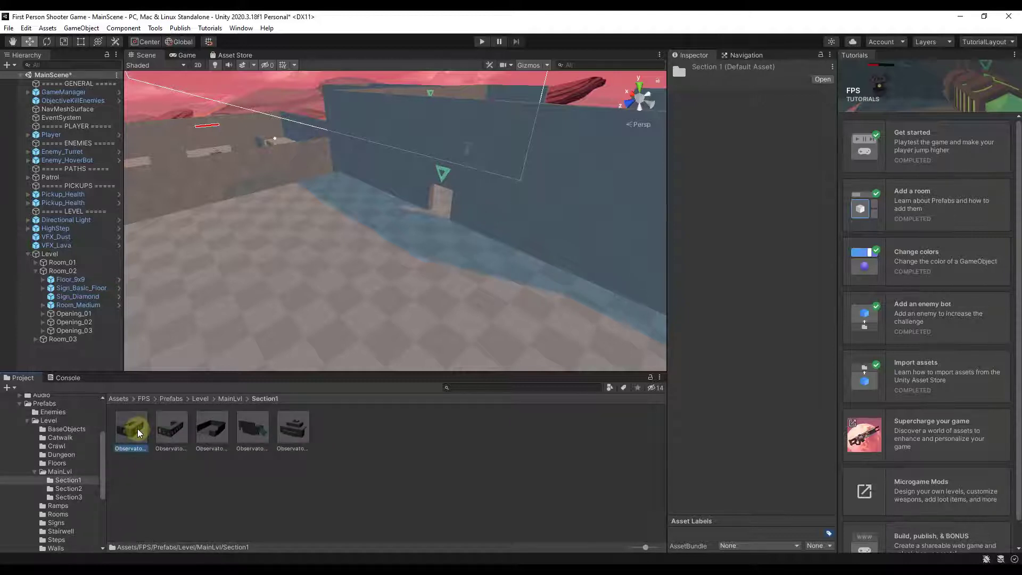
left_click(137, 433)
left_click_drag(133, 426, 376, 198)
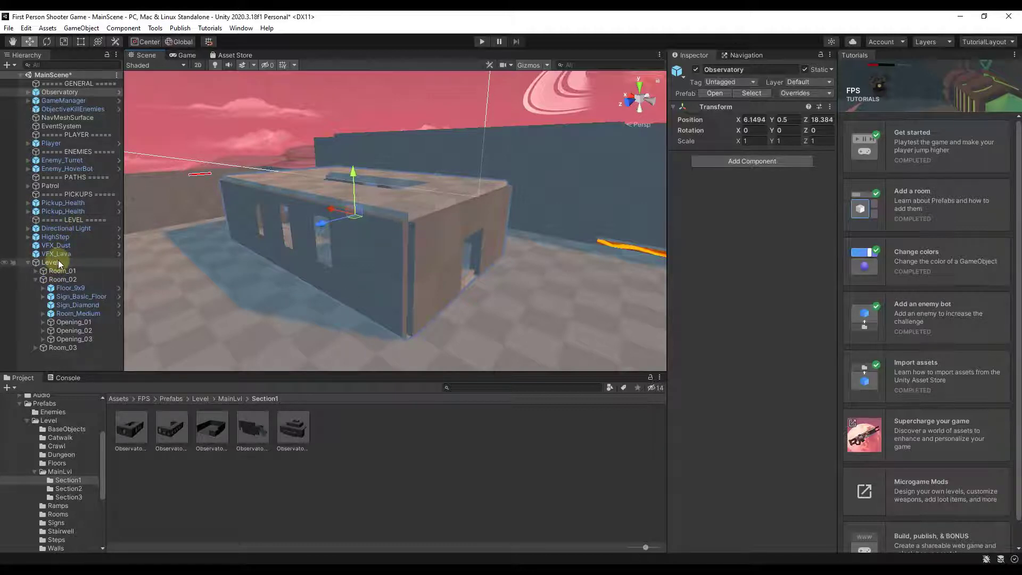
left_click(61, 92)
left_click_drag(51, 268, 37, 353)
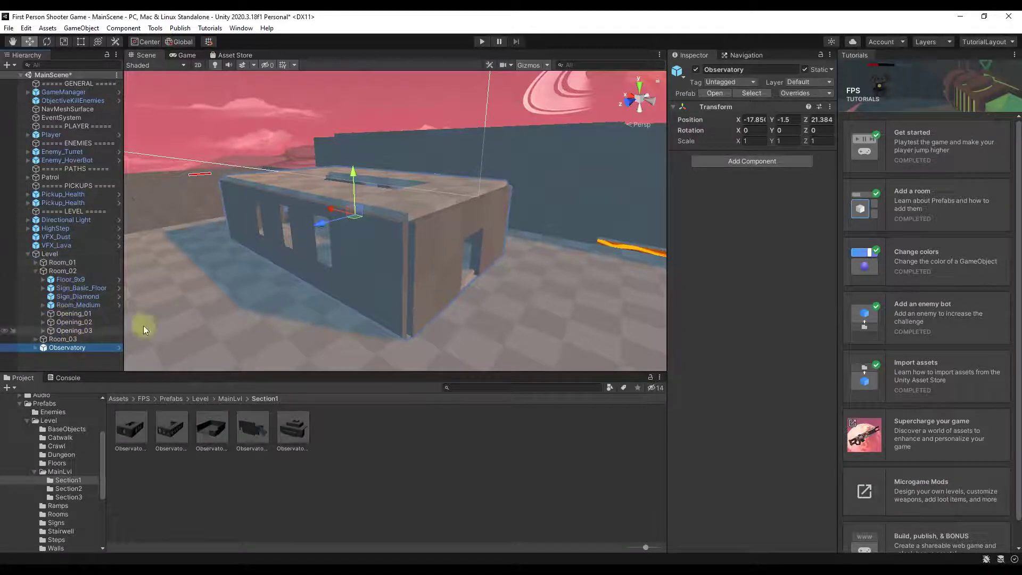
Select the whole Observatory and lower it to a Y position of about -1.77.
mouse_move(430, 230)
right_mouse_down()
mouse_move(430, 243)
mouse_move(424, 232)
right_mouse_up()
left_click(425, 232)
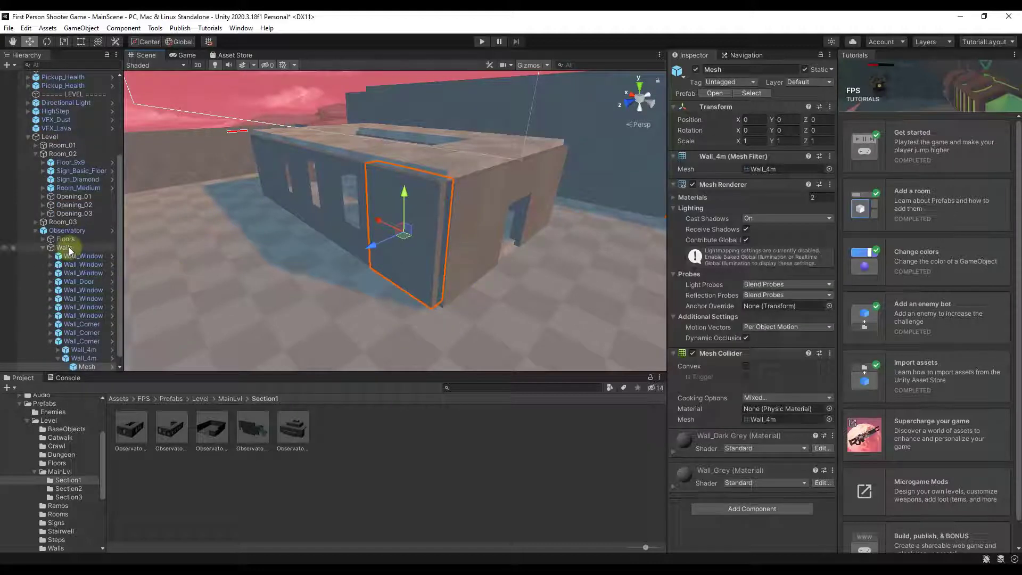
left_click(59, 230)
left_click(397, 190)
left_click(432, 151)
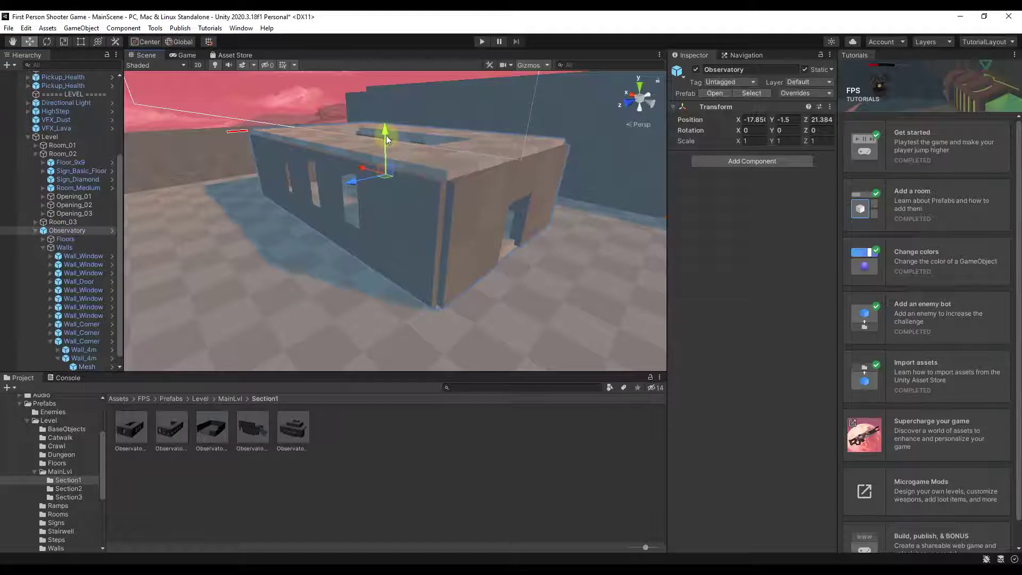
mouse_move(385, 134)
left_mouse_down()
mouse_move(384, 124)
mouse_move(383, 141)
left_mouse_up()
right_click_drag(506, 222, 465, 233)
key("s")
Cycle through the Move, Rotate and Scale tools on the selected Observatory.
left_click(63, 230)
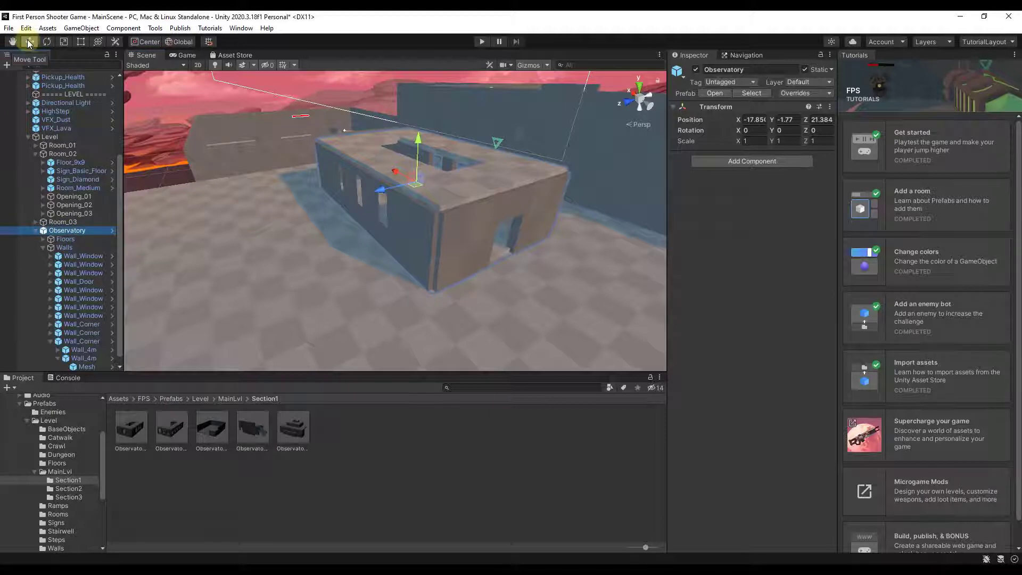
left_click(46, 43)
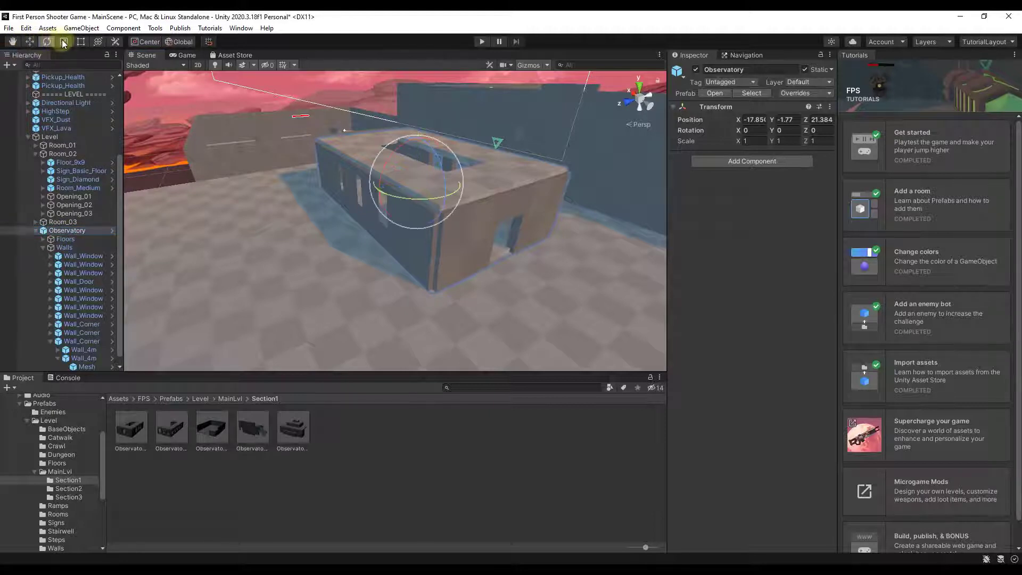
left_click(64, 43)
key("w")
key("e")
key("r")
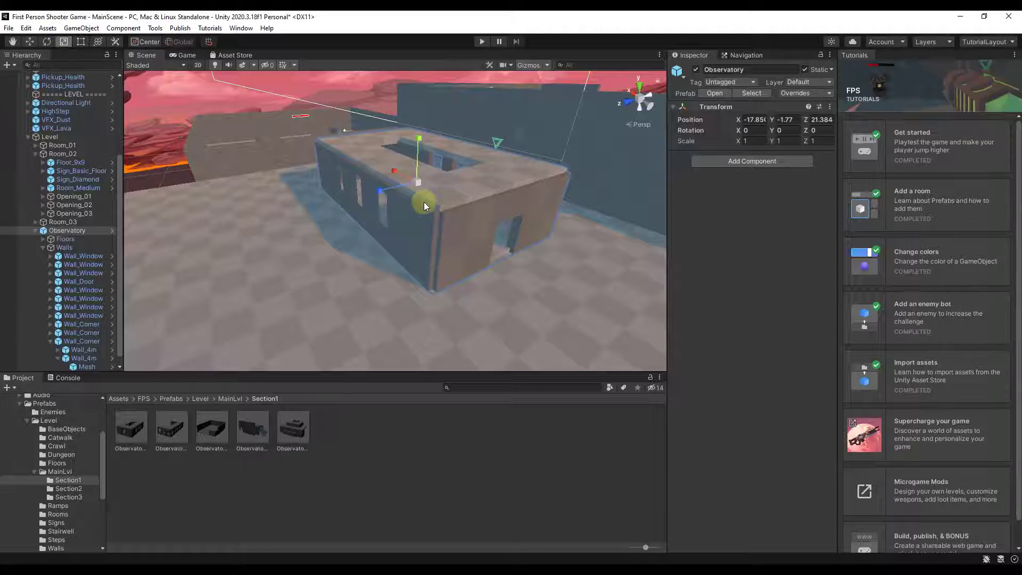
key("w")
key("e")
key("r")
Rotate the Observatory to about -90 degrees around its Y axis.
key("e")
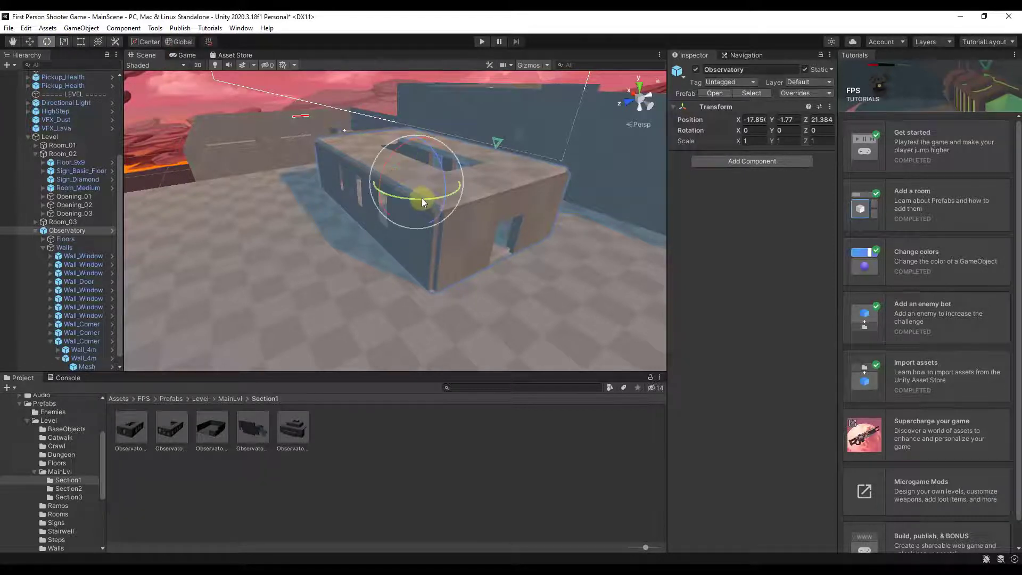
key("alt")
left_click_drag(578, 225, 495, 247, "alt")
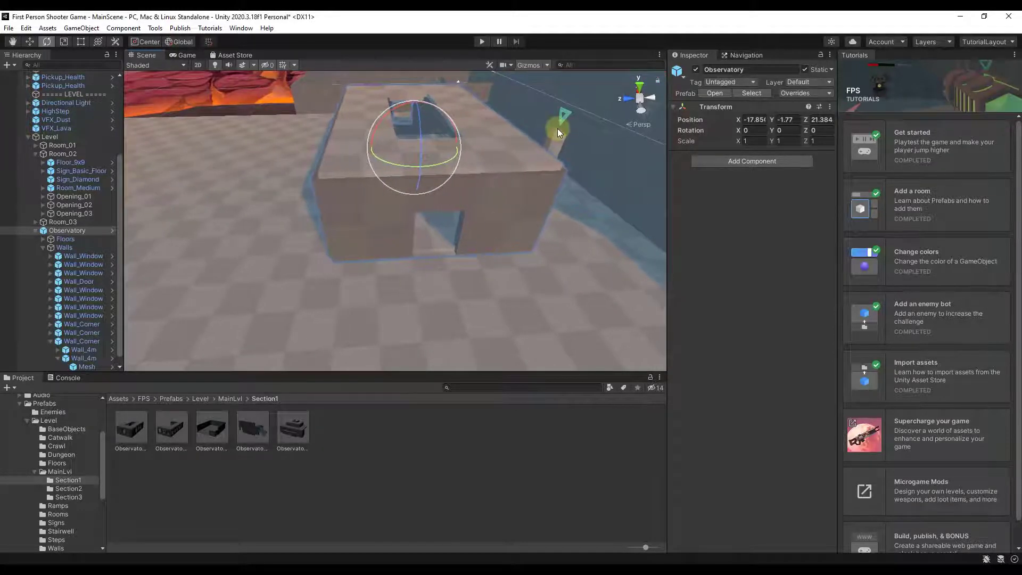
left_click(82, 233)
left_click(450, 163)
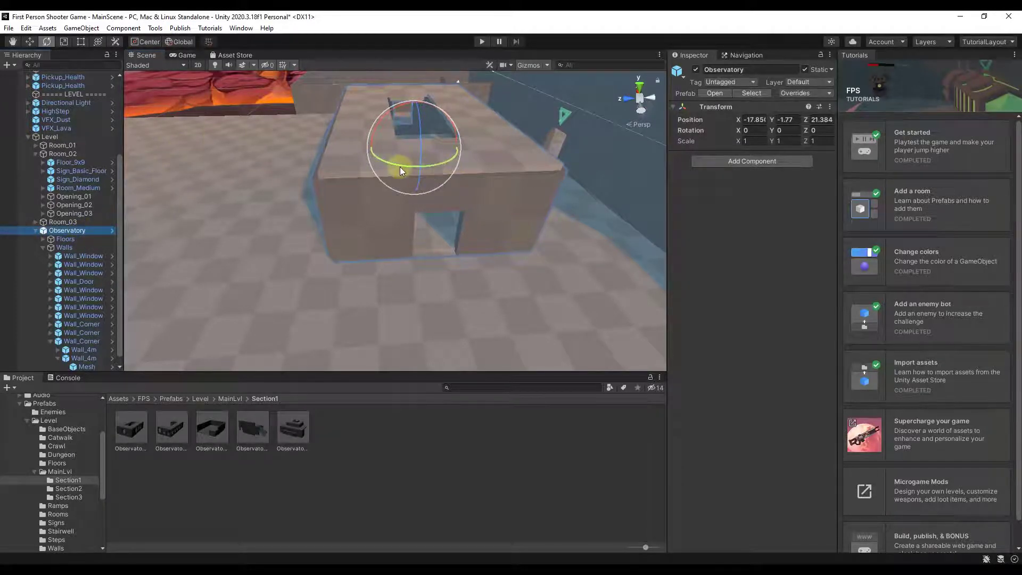
left_click_drag(398, 162, 509, 167)
left_click_drag(538, 167, 492, 193)
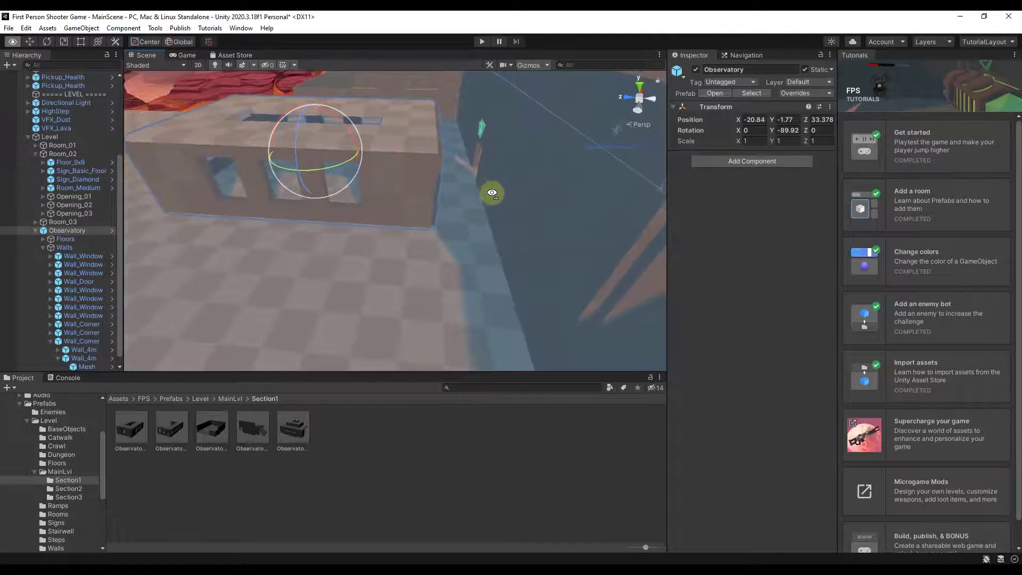
Move the Observatory against the room's wall opening, at about X -18.99 and Z 30.53, and check the doorway from inside.
left_click(29, 42)
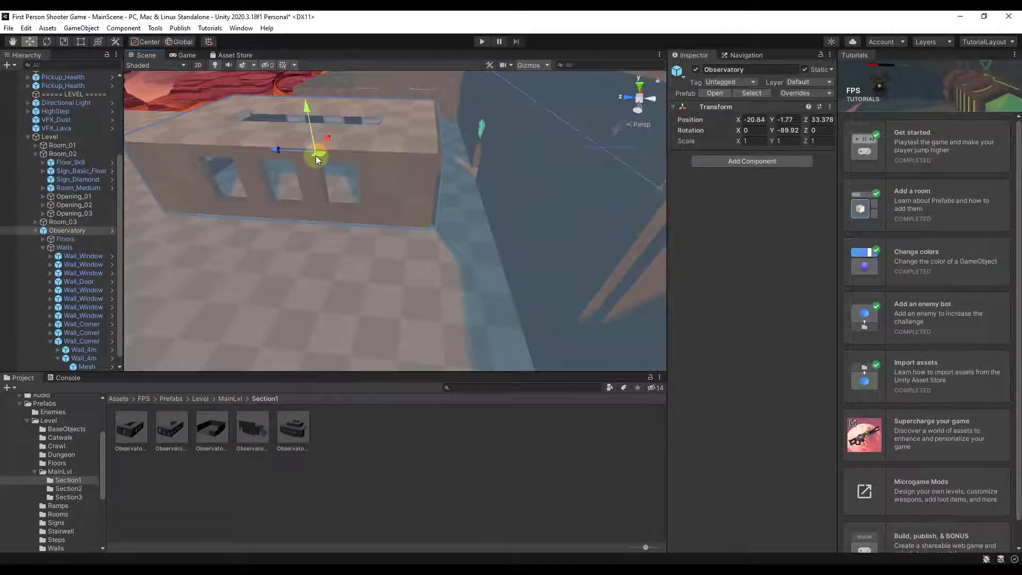
left_click_drag(438, 170, 438, 278, "alt")
left_click_drag(225, 241, 328, 94)
left_click_drag(389, 134, 357, 128)
key("w")
right_click_drag(357, 128, 305, 119)
left_click_drag(189, 158, 194, 159)
right_click_drag(448, 198, 512, 210)
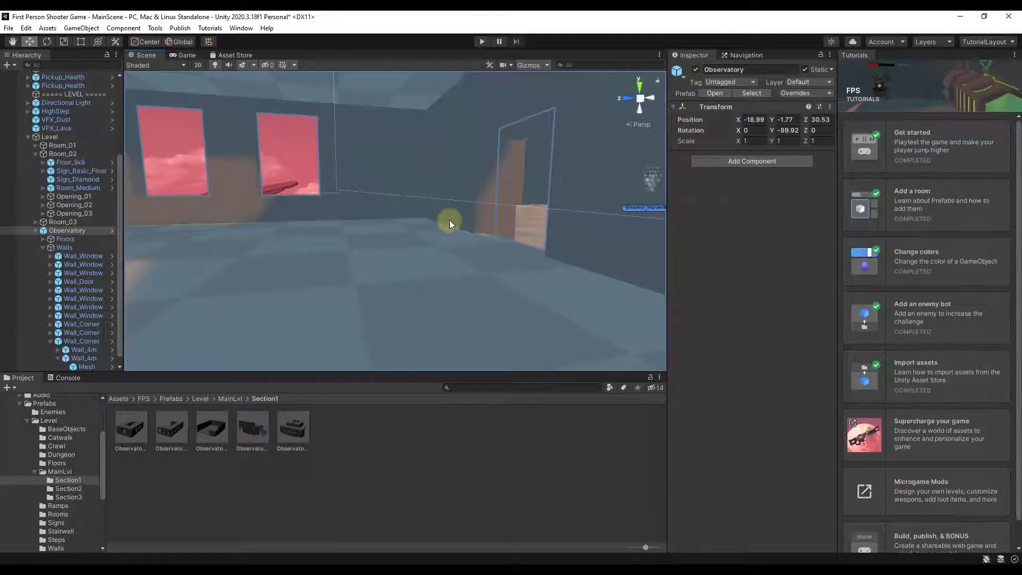
Select the Enemy_HoverBot, display the NavMesh and examine the walkable areas across the rooms and around the Observatory.
left_click_drag(455, 228, 628, 127, "alt")
left_click(510, 235)
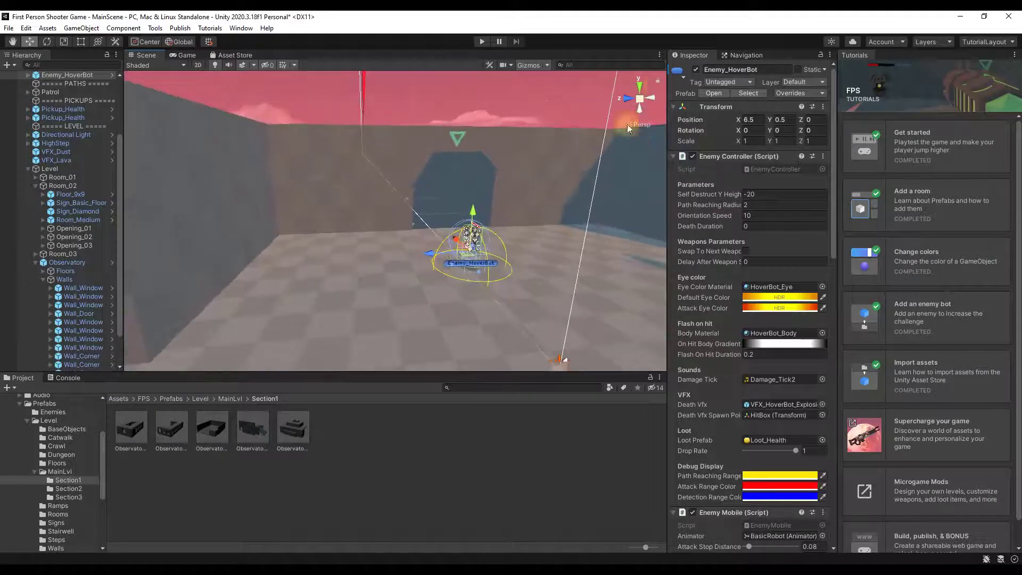
left_click(740, 56)
left_click_drag(448, 290, 498, 378, "alt")
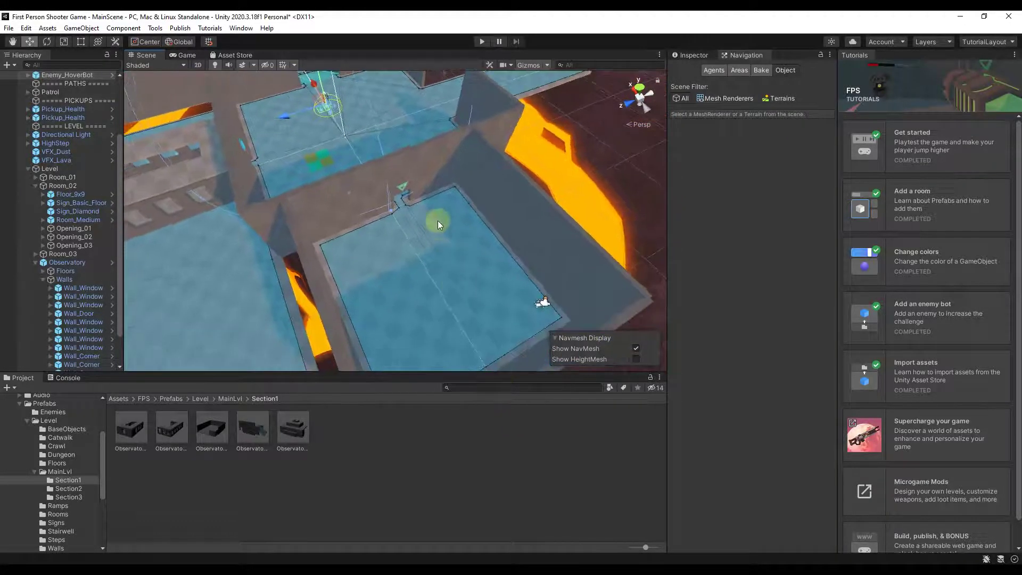
left_click(751, 59)
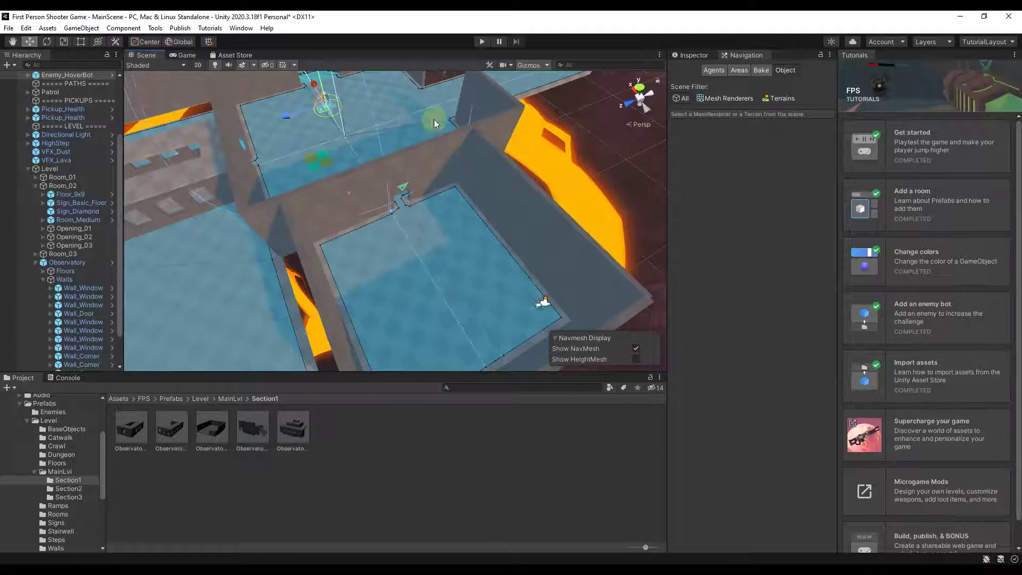
right_click_drag(479, 142, 381, 75)
left_click_drag(381, 74, 510, 157, "alt")
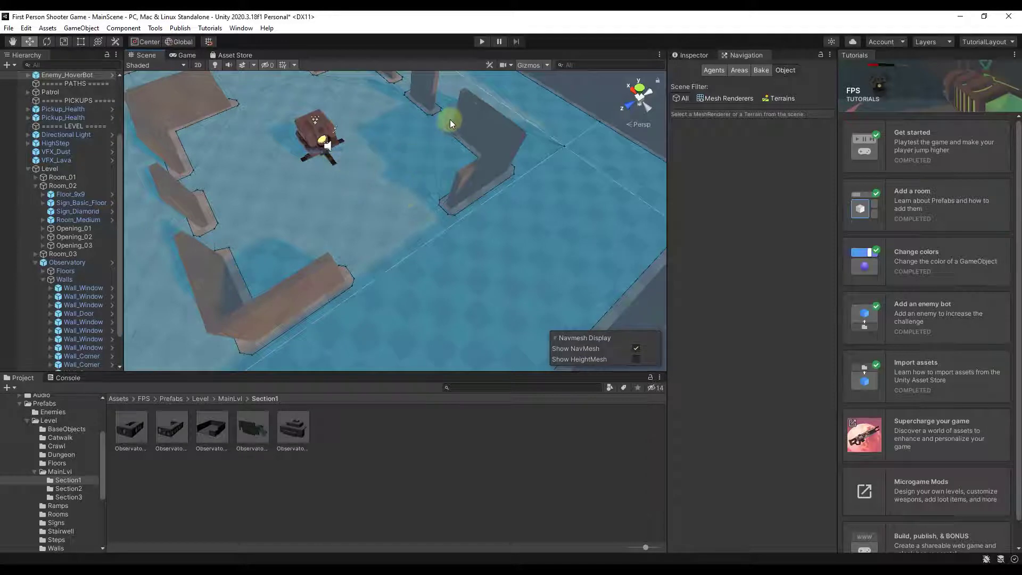
right_click_drag(497, 165, 768, 73)
Rebake the level's NavMesh with the Observatory in place and inspect the walkable area inside the building.
left_click(761, 70)
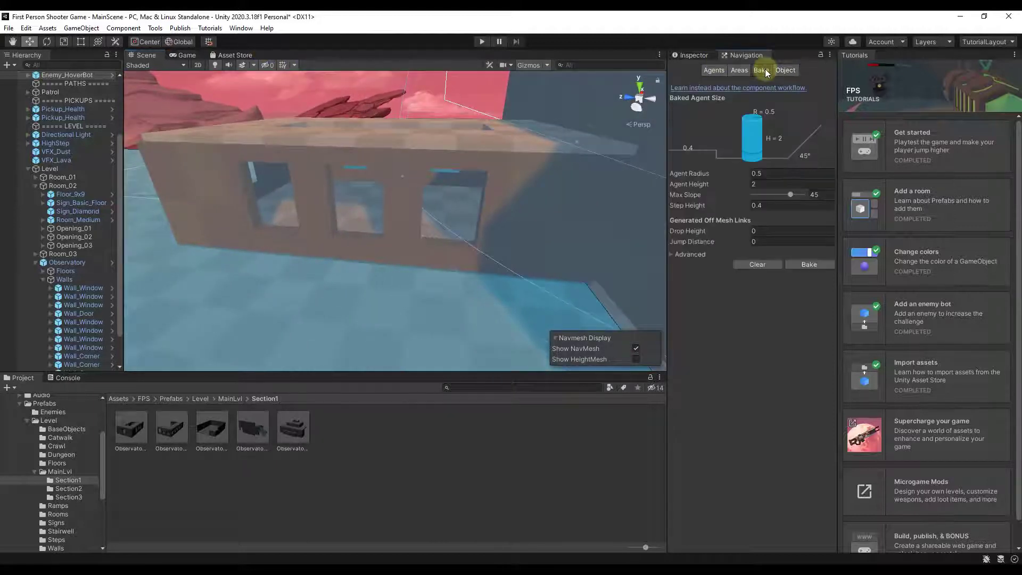
left_click(796, 266)
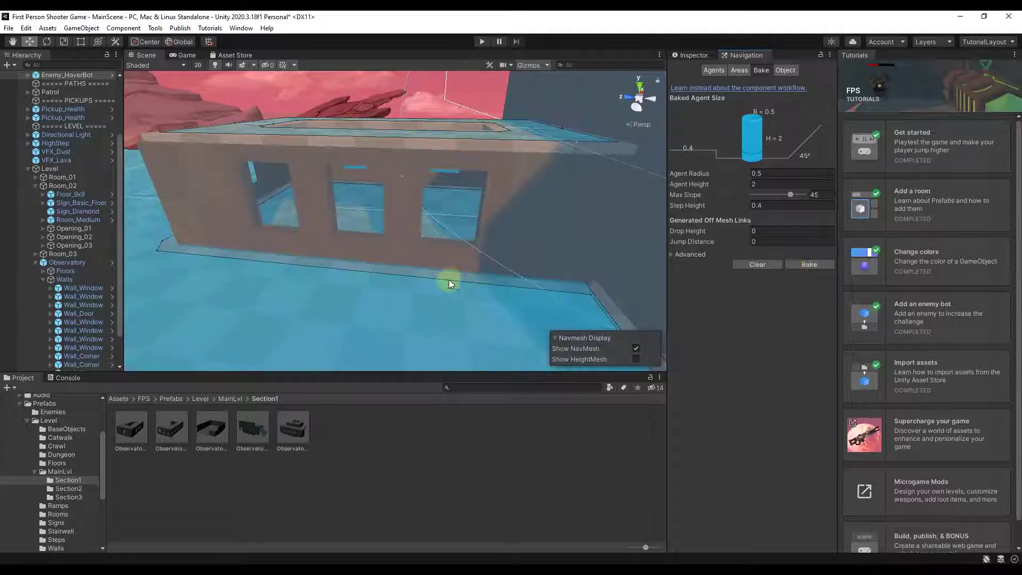
right_click_drag(456, 257, 325, 270)
key("w")
key("w")
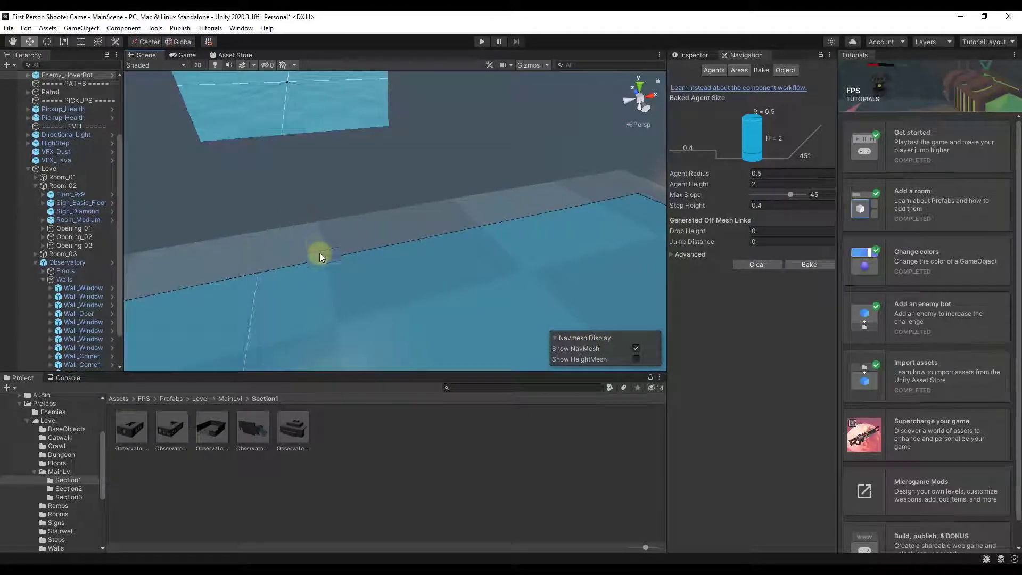
right_click_drag(332, 229, 486, 70)
Start a playtest and walk from the starting room through the doorway to explore the Observatory.
left_click(482, 41)
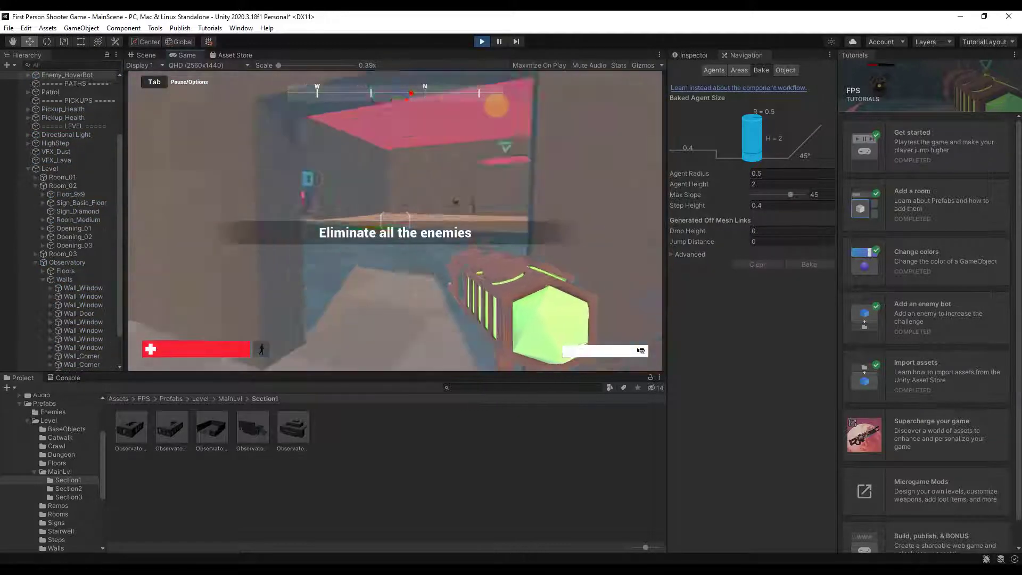
key("w")
key("w")
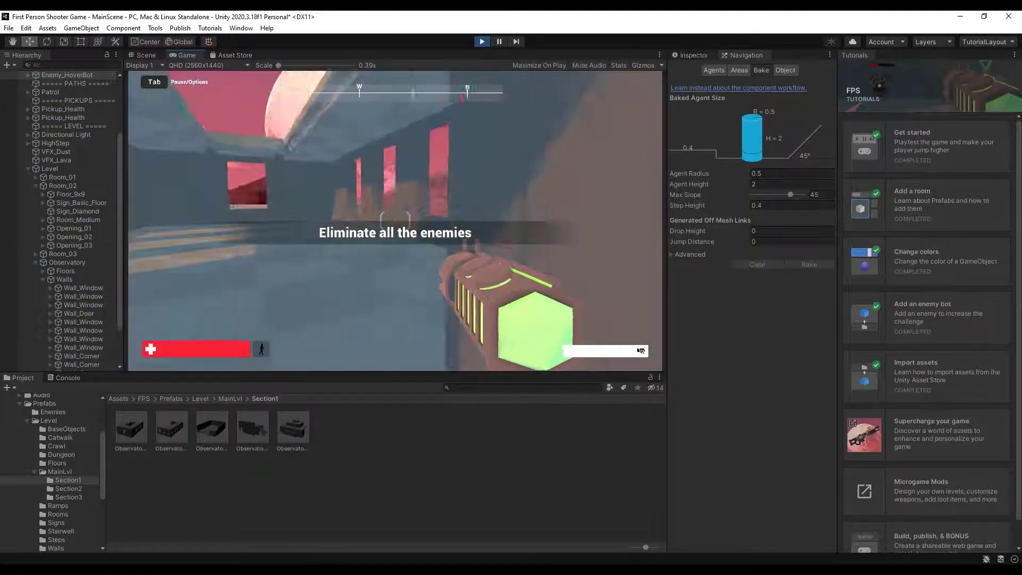
key("w")
key("w")
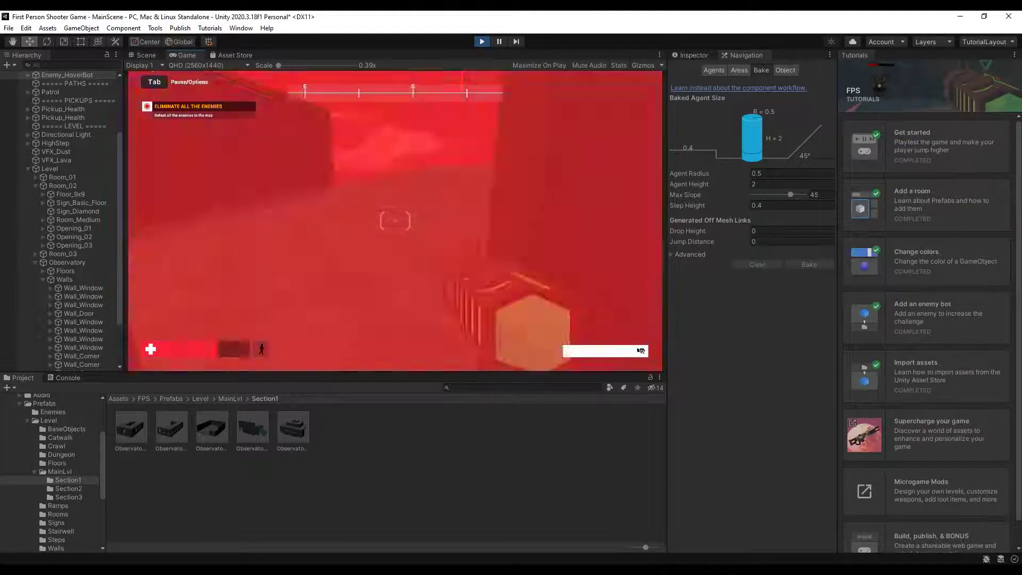
Explore the area outside the buildings in the running game, view the Observatory and rooms from there, and stop the playtest.
key("w")
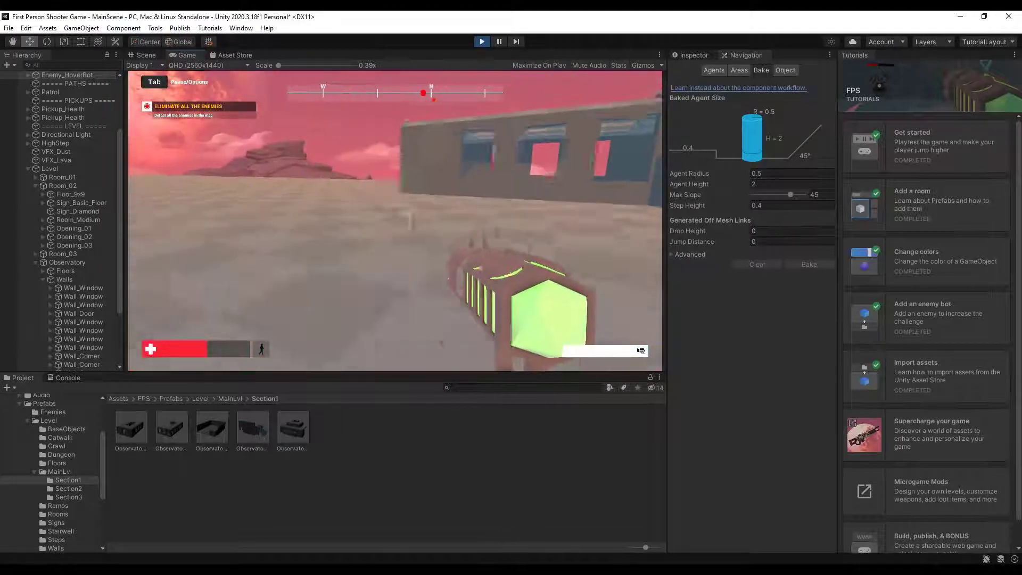
key("w")
key("a")
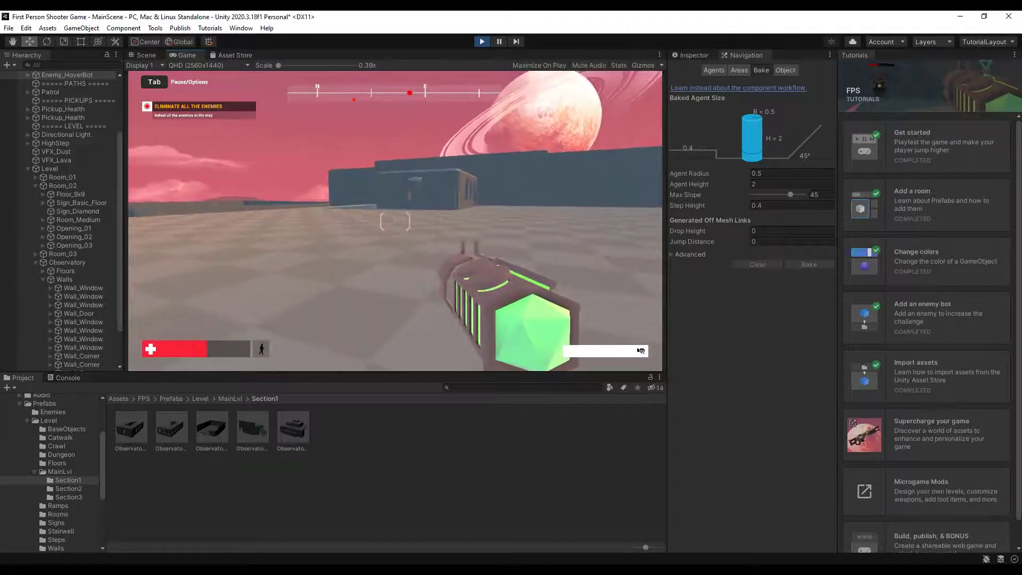
key("w")
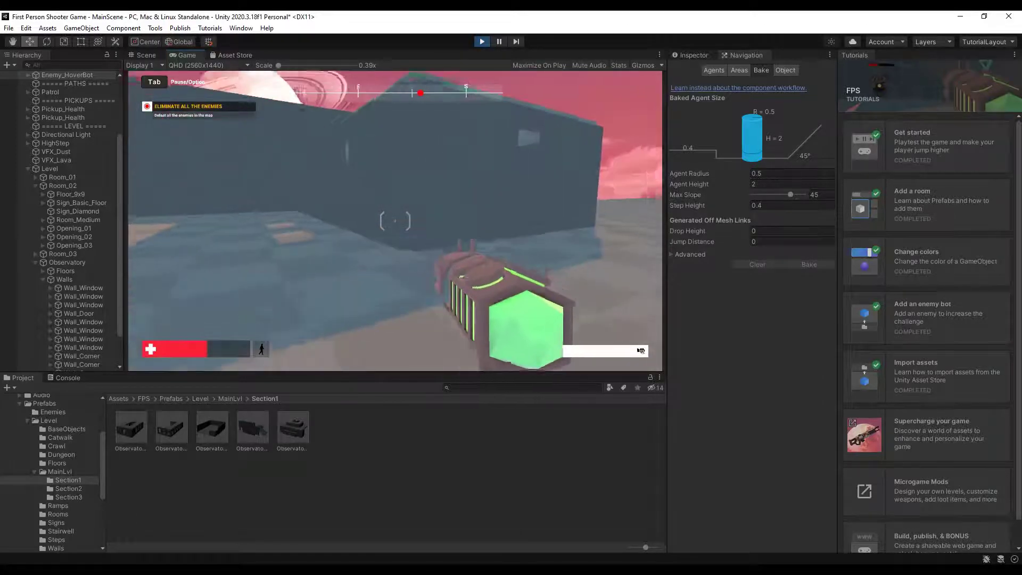
key("w")
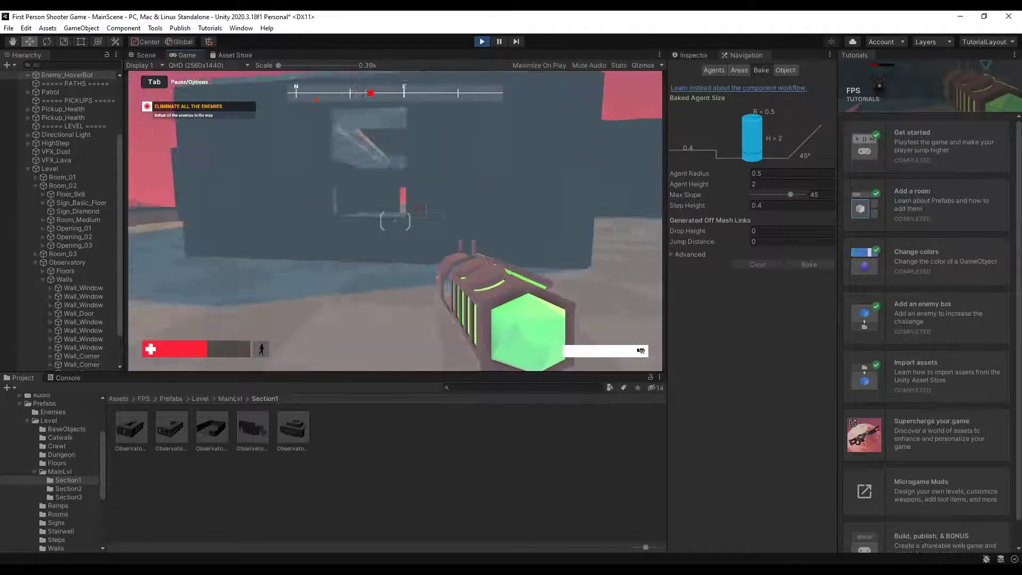
key("s")
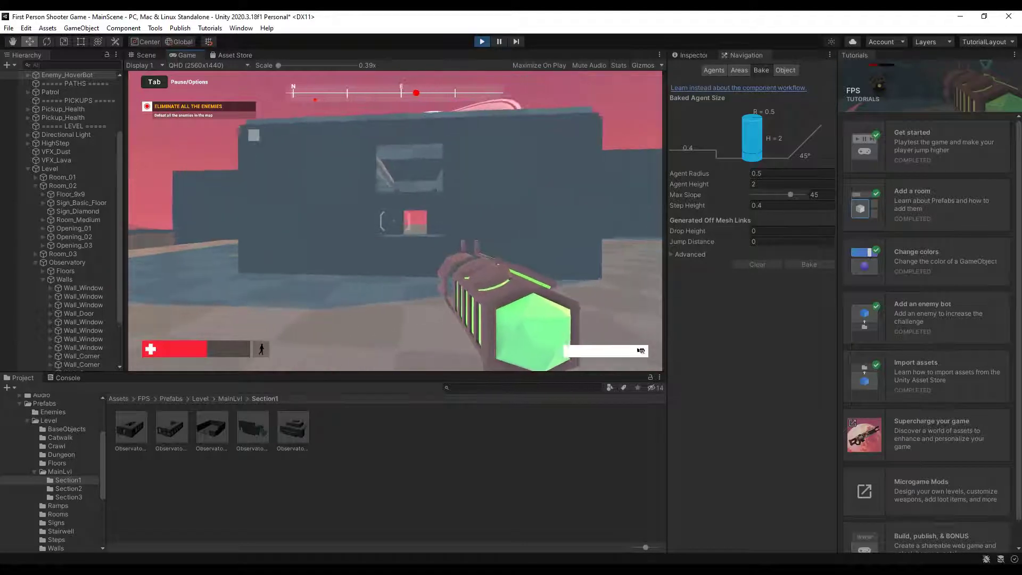
key("d")
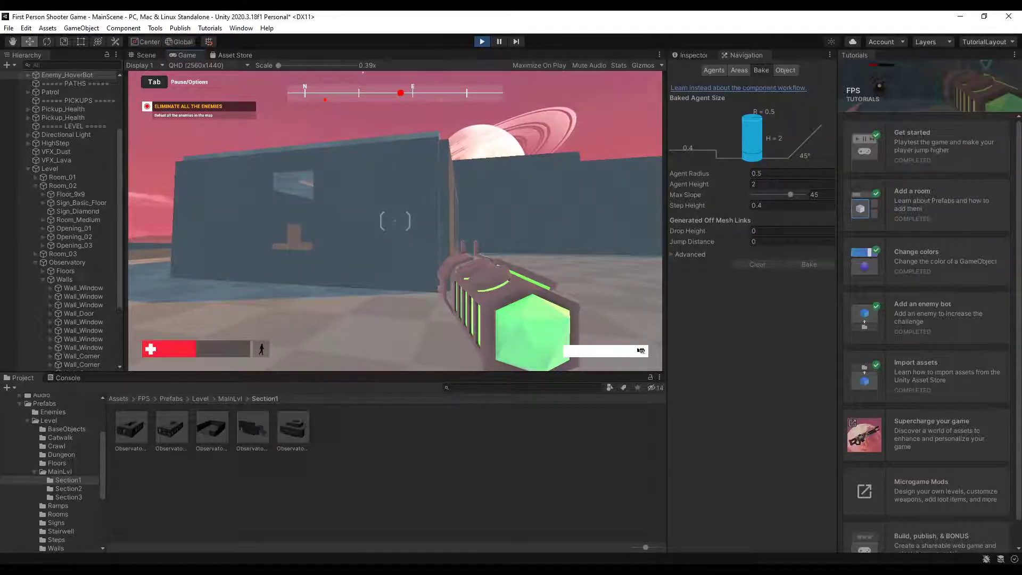
left_click(482, 42)
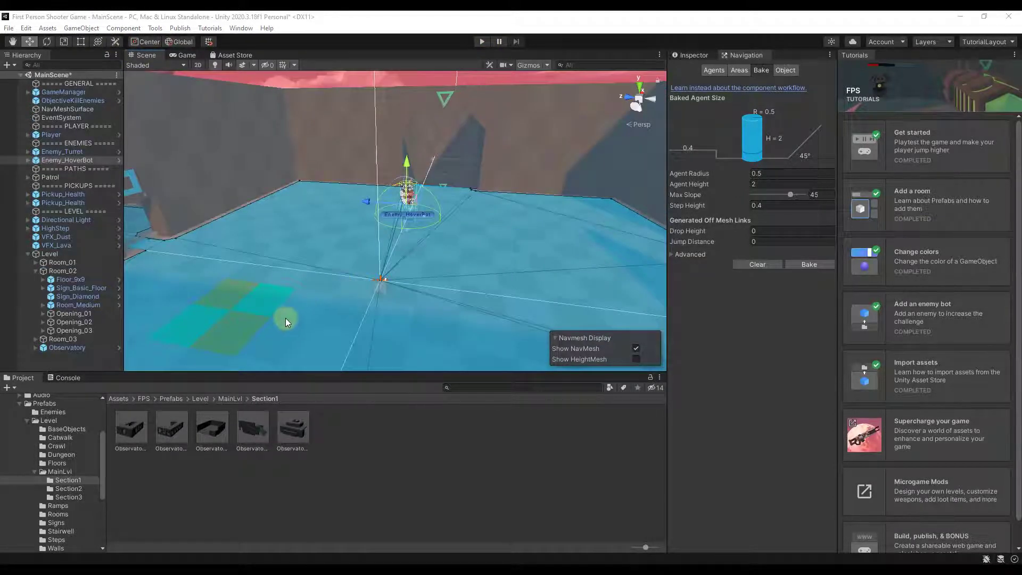
Open the Enemies prefab folder and inspect the settings of the Enemy_HoverBot and Enemy_Turret prefabs.
right_click_drag(369, 255, 371, 215)
left_click(410, 82)
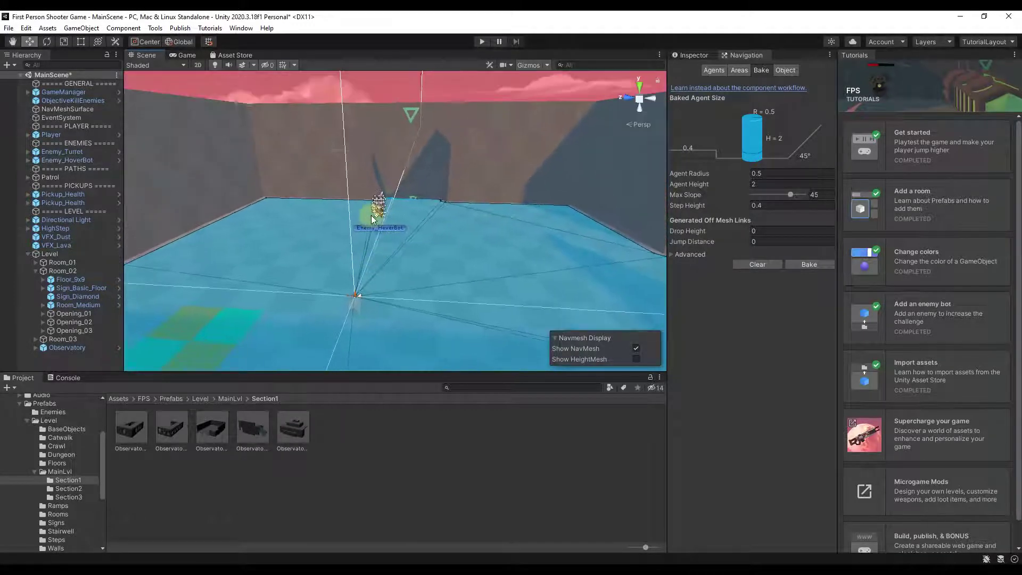
left_click(691, 56)
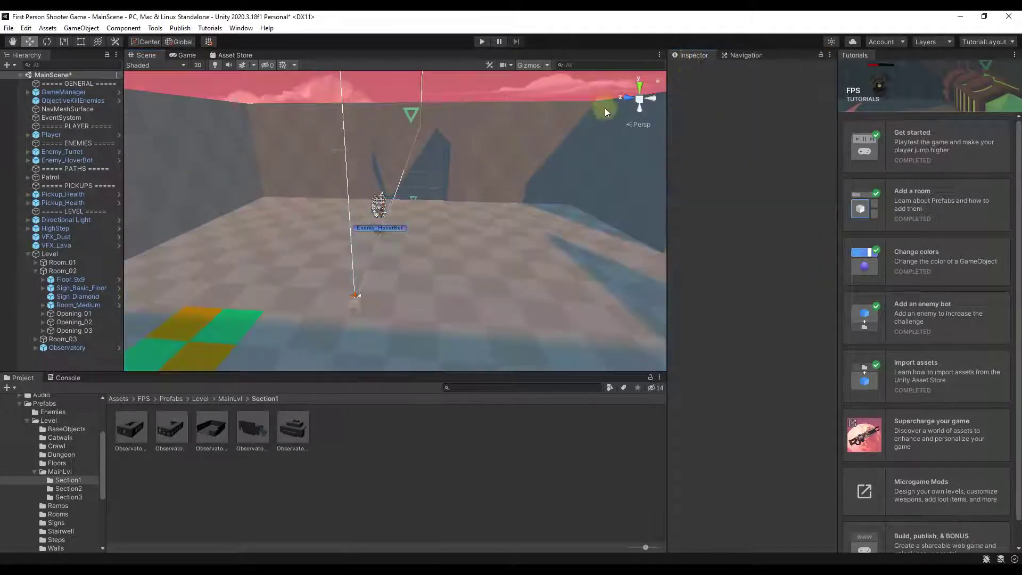
left_click(34, 471)
scroll(53, 463, "down", 2)
scroll(63, 462, "down", 2)
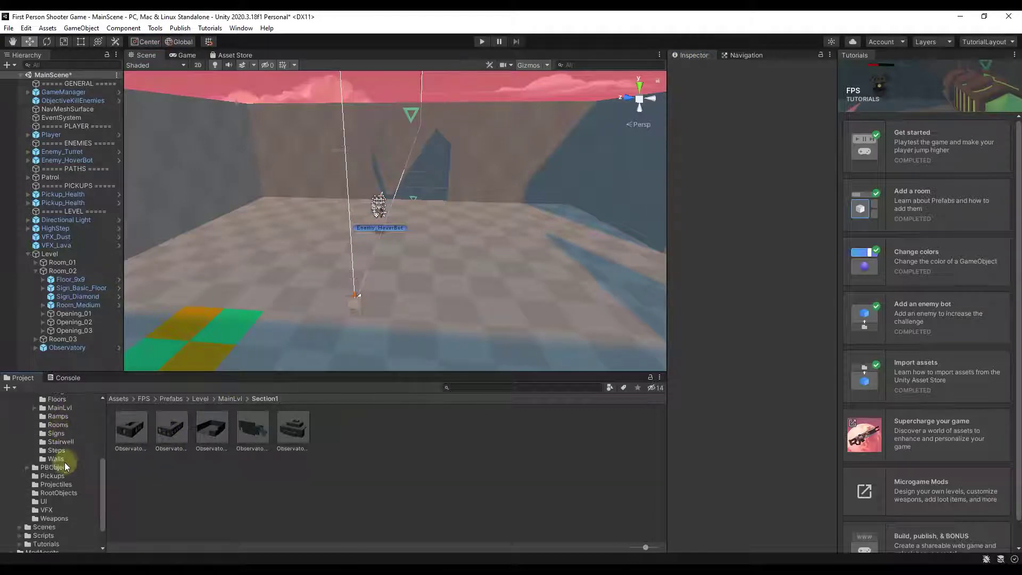
scroll(68, 496, "up", 5)
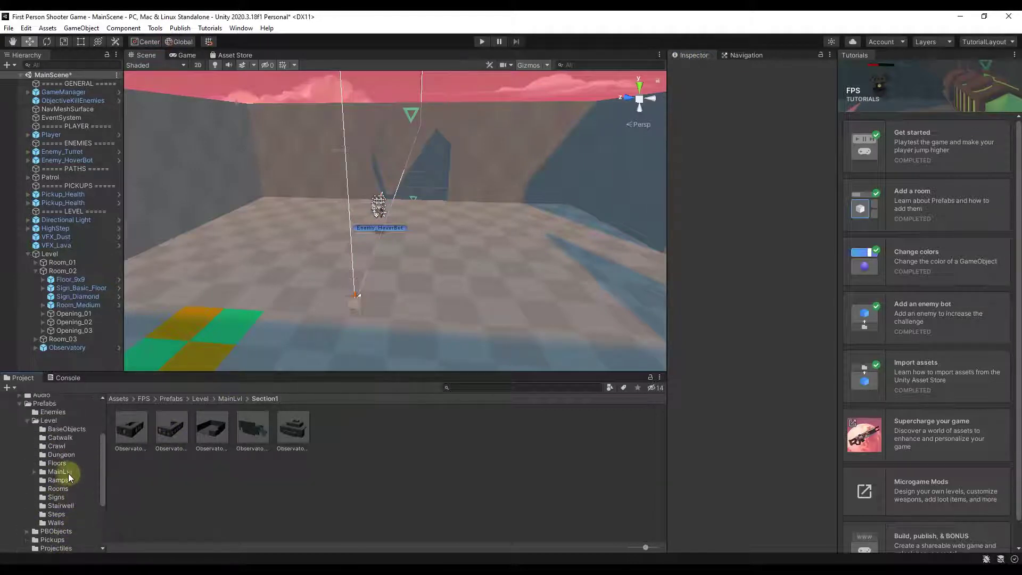
left_click(56, 413)
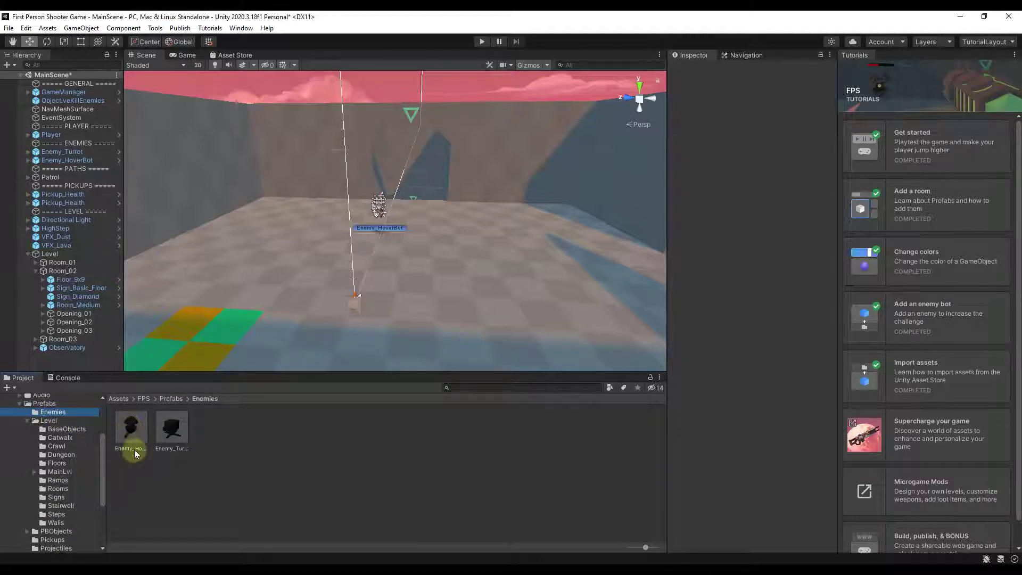
left_click(133, 427)
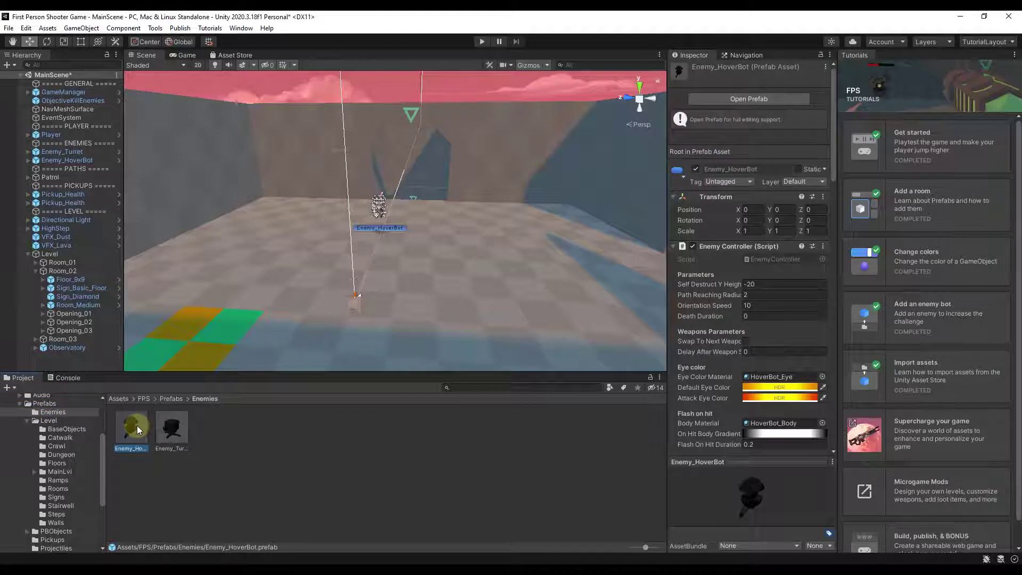
left_click(180, 431)
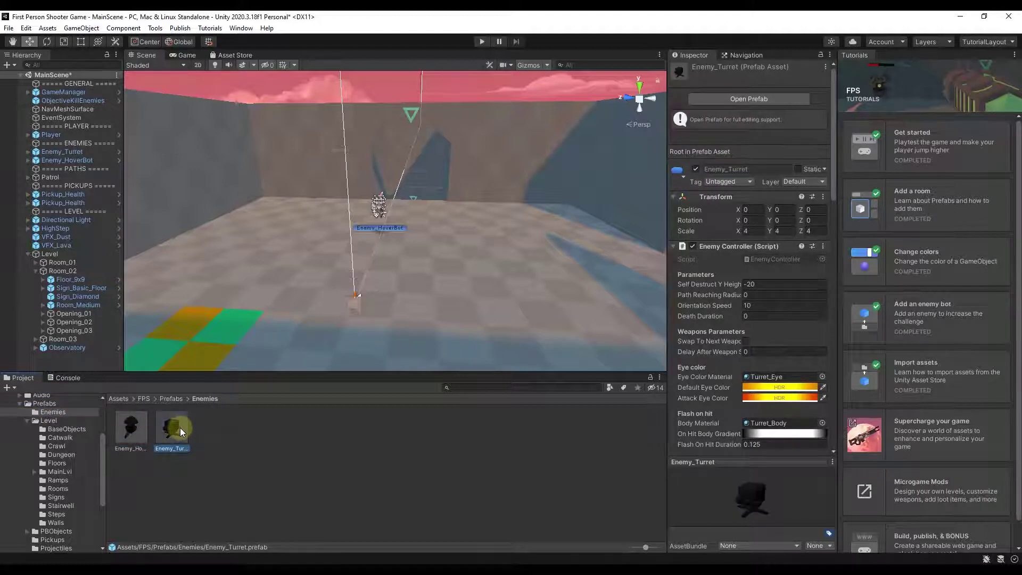
Place another Enemy_HoverBot prefab on the room's floor at about X -10.75, Z -12.80.
left_click_drag(128, 428, 372, 319)
left_click_drag(129, 432, 461, 242)
key("f")
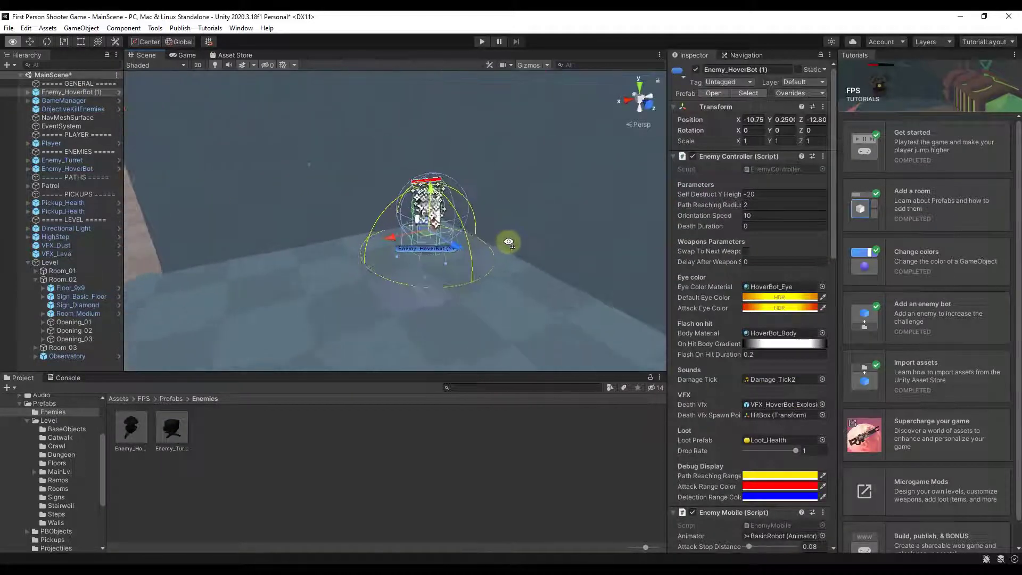
left_click_drag(407, 229, 629, 250, "alt")
key("f")
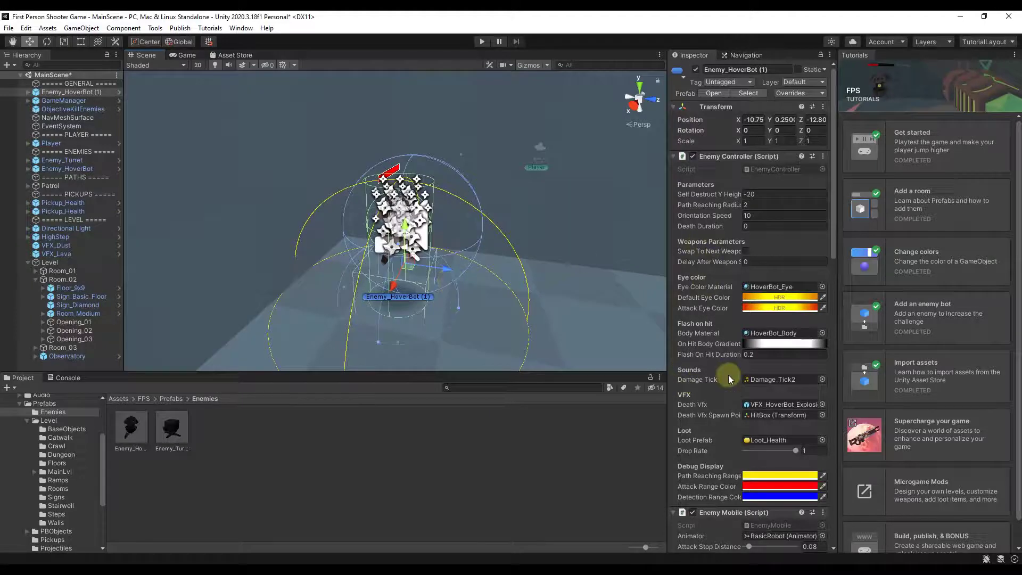
Examine the new HoverBot's components, from its enemy and health scripts to the Nav Mesh Agent and Audio Source.
scroll(731, 373, "down", 3)
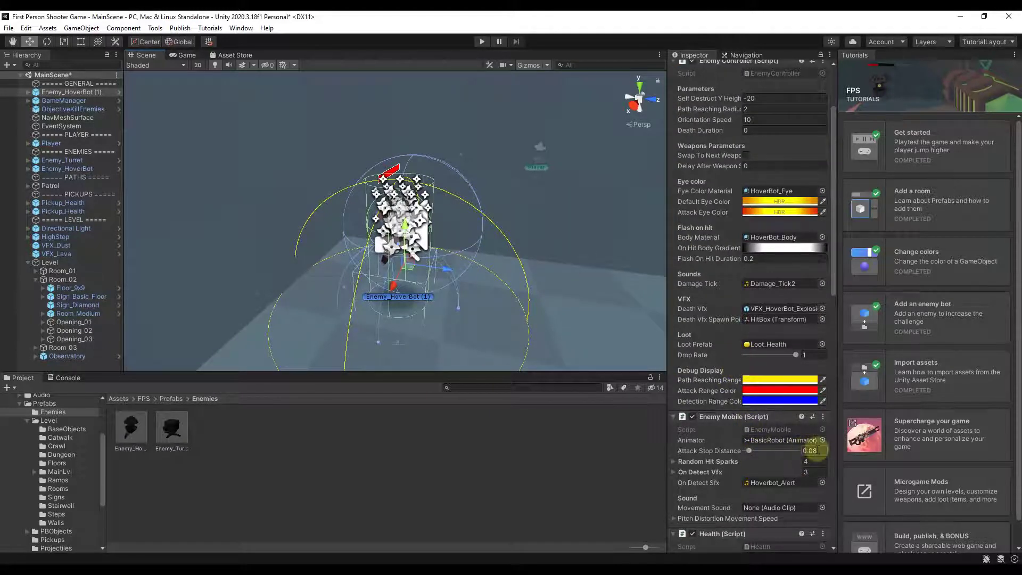
scroll(736, 424, "down", 10)
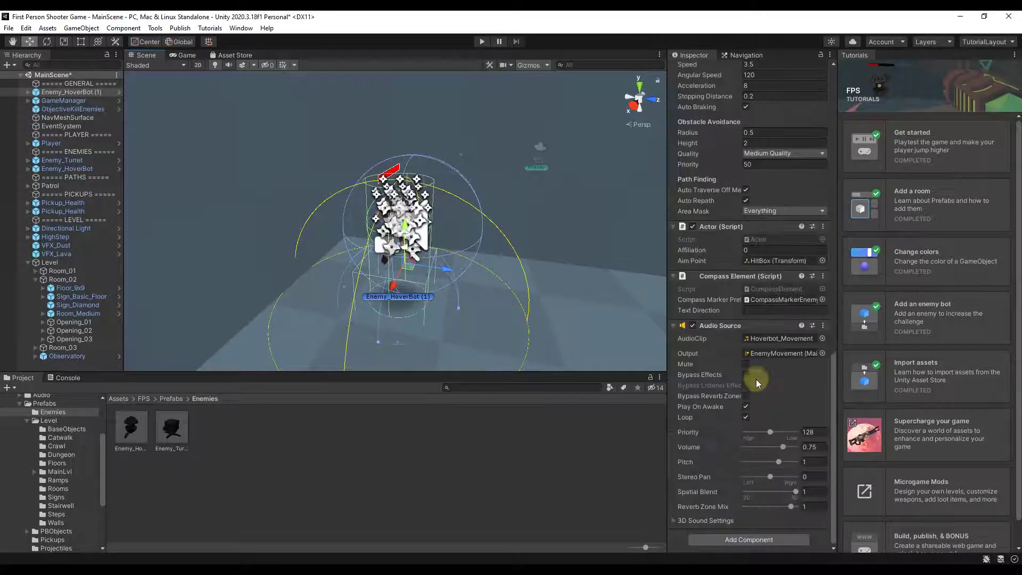
scroll(732, 234, "up", 6)
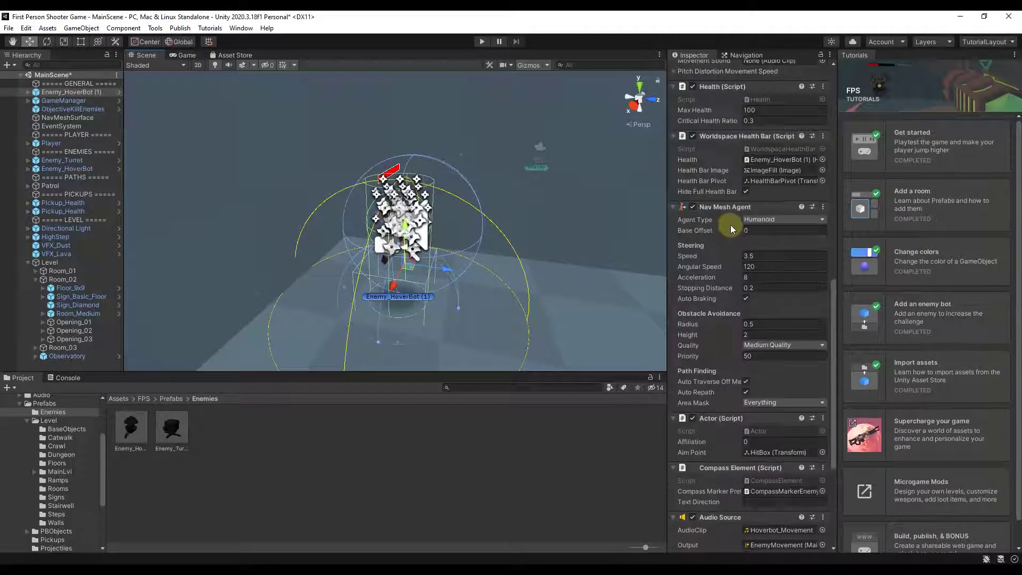
left_click_drag(409, 244, 489, 233, "alt")
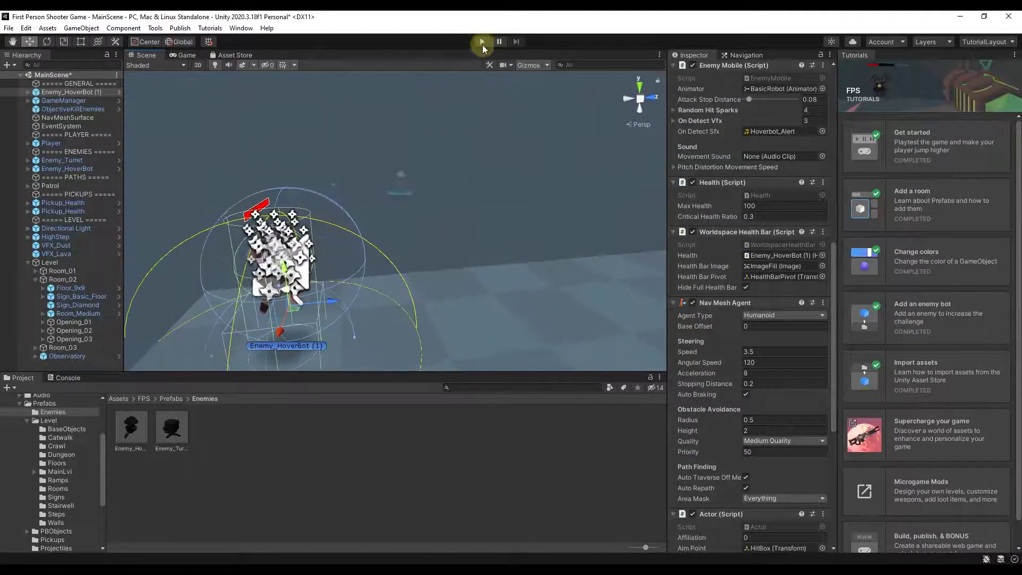
Start a playtest and shoot down the newly added HoverBot near the player's starting area.
left_click(482, 41)
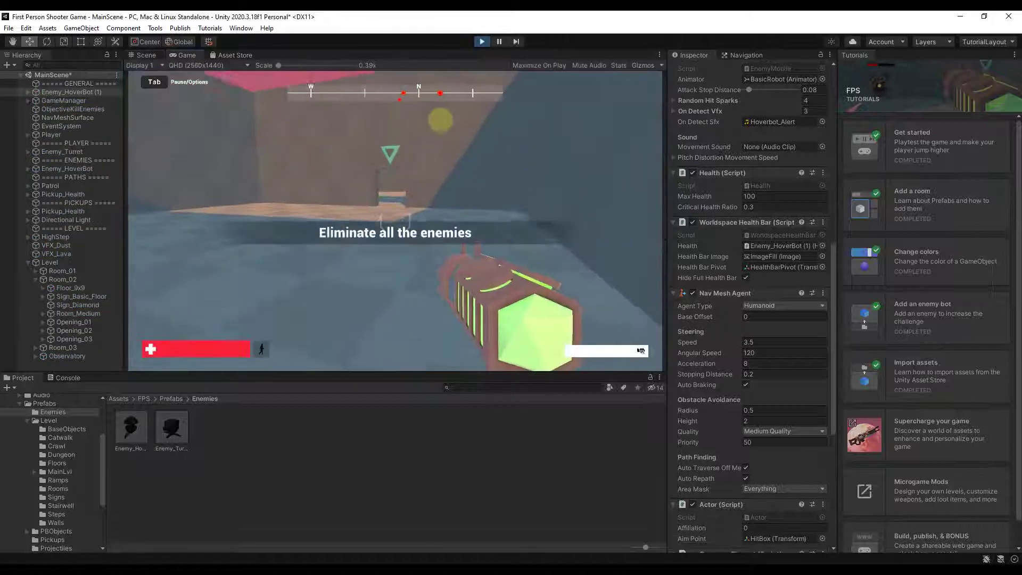
left_click(434, 102)
key("w")
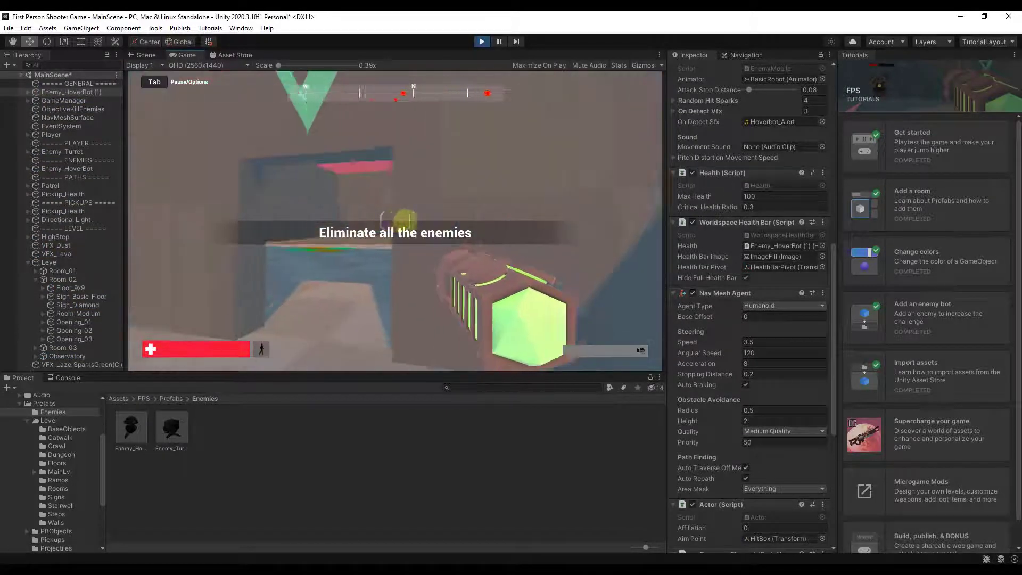
key("s")
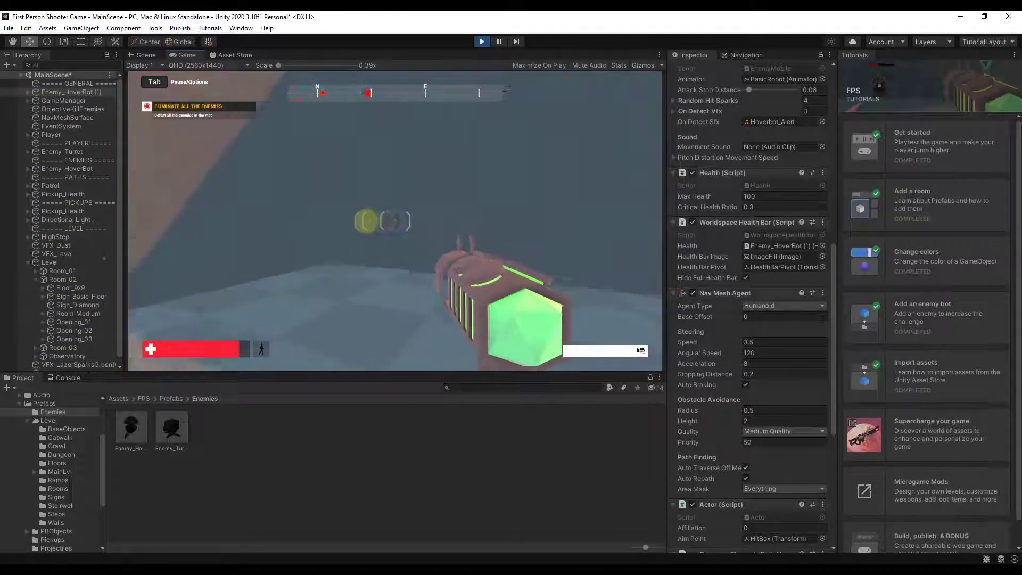
key("a")
key("w")
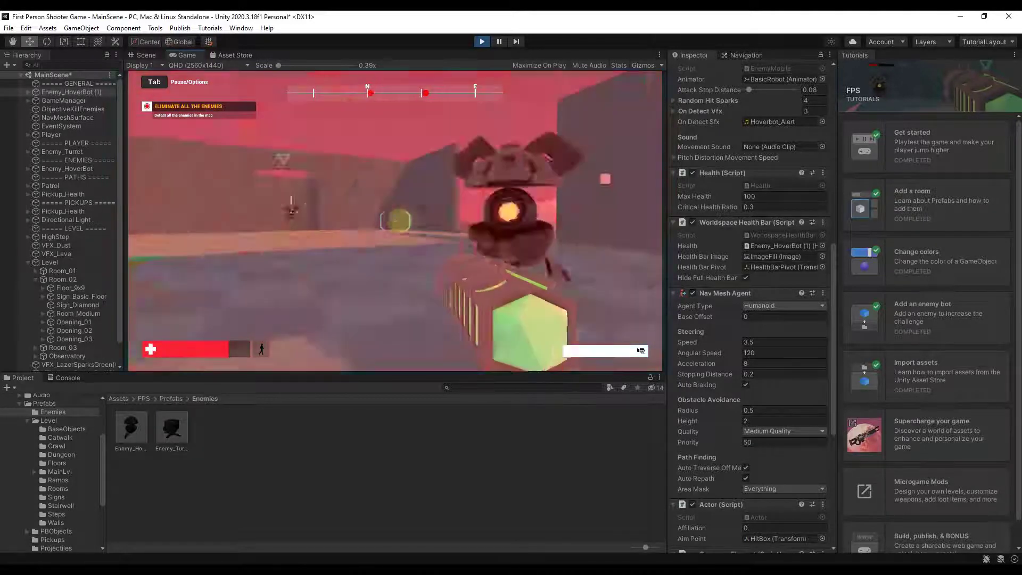
left_click(395, 221)
left_click(395, 221)
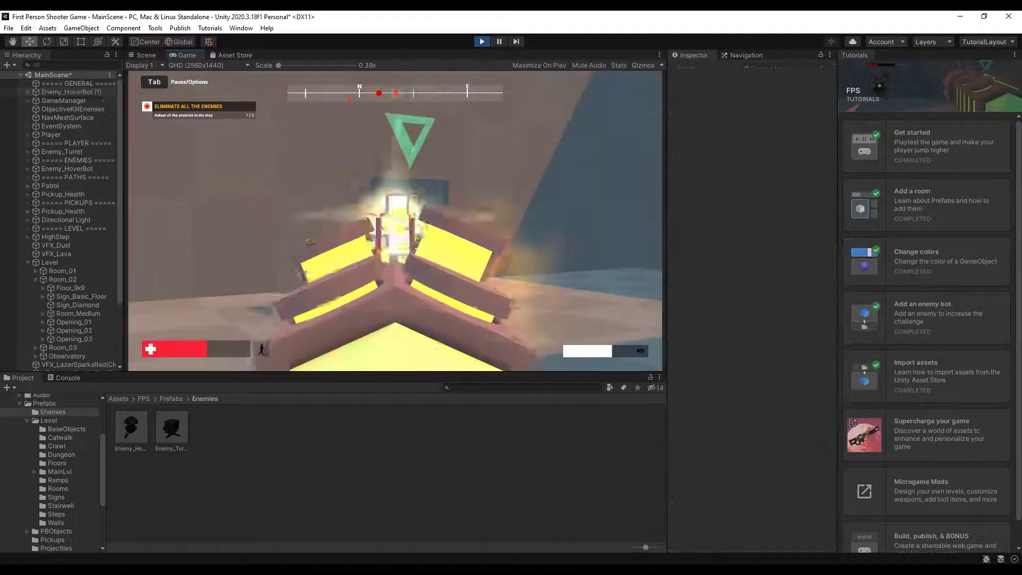
left_click(395, 221)
Destroy the remaining HoverBot, walk on toward the next room and stop the playtest.
key("w")
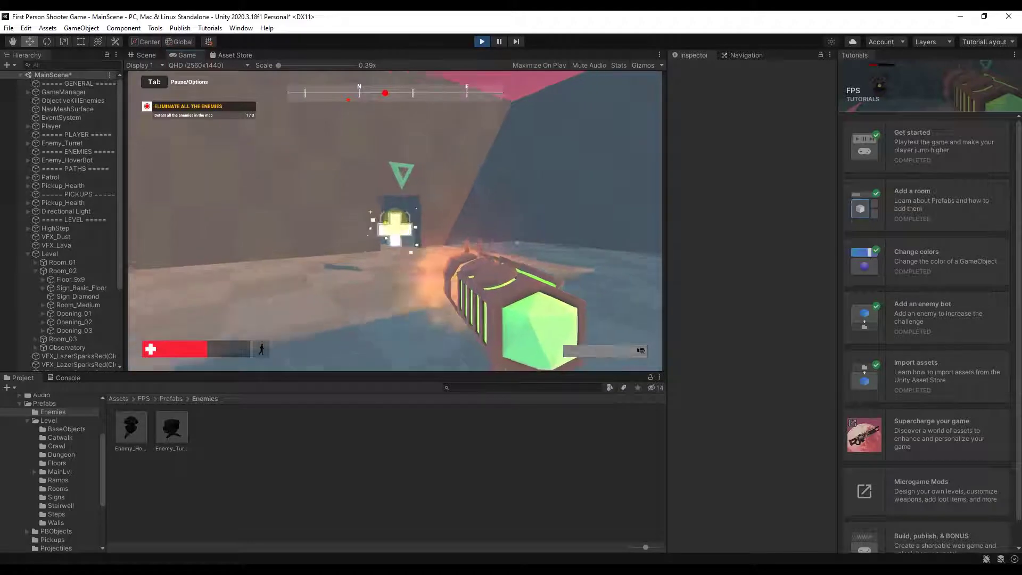
key("w")
left_click(394, 220)
left_click(395, 220)
left_click(395, 221)
key("w")
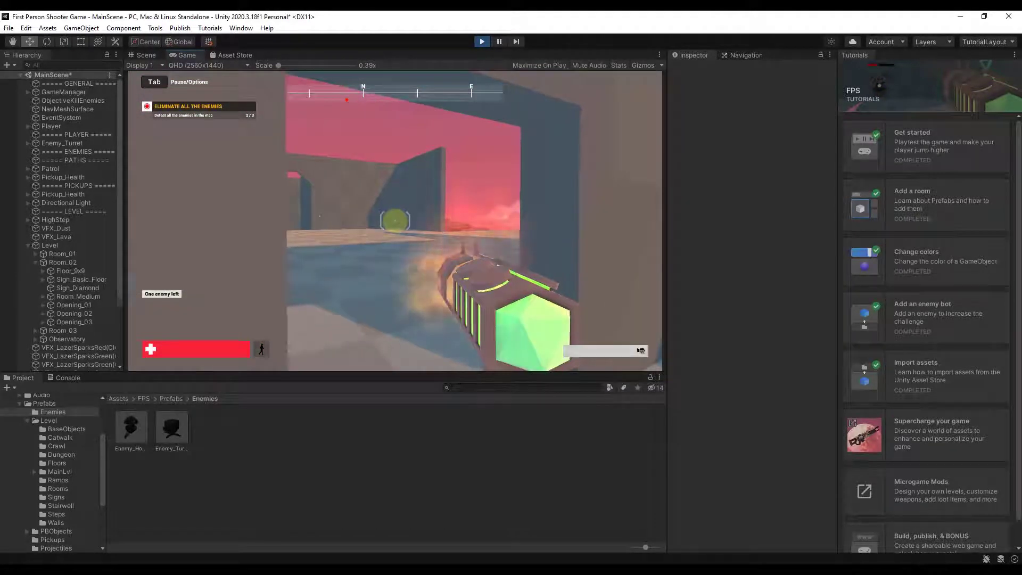
key("a")
key("w")
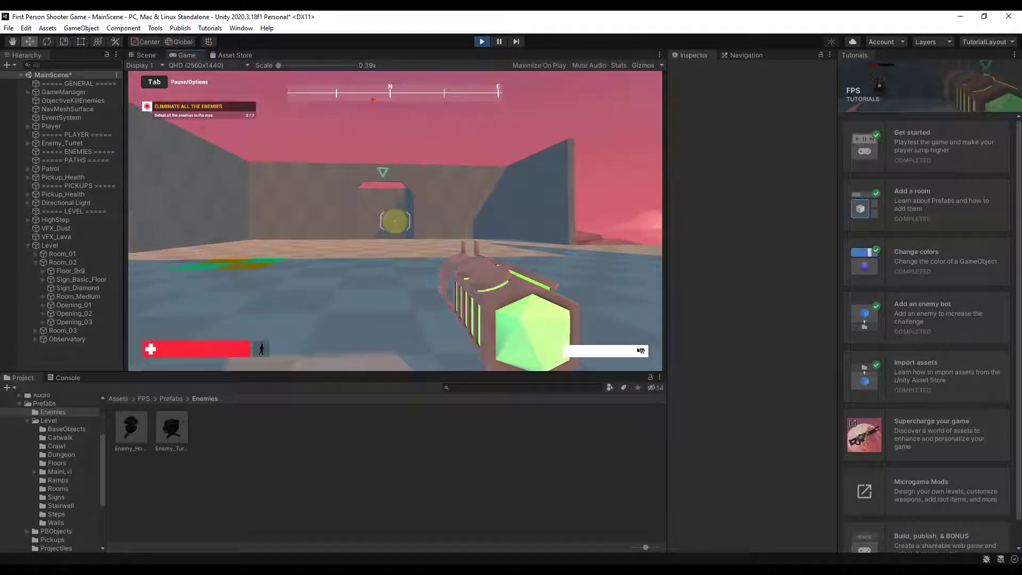
key("Escape")
left_click(481, 43)
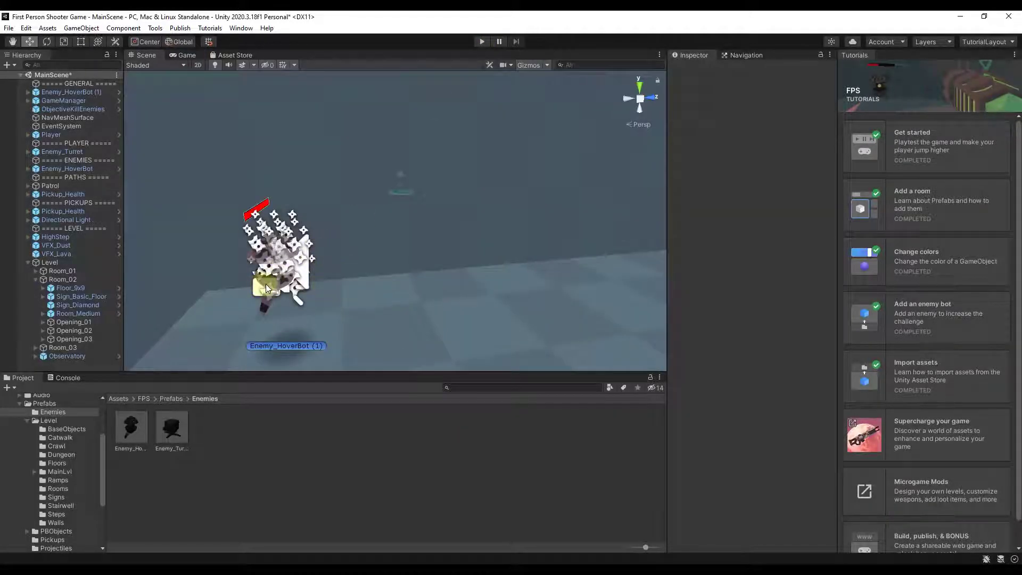
Move the new HoverBot to about X -9.57, Z -11.47 and place it beside Enemy_HoverBot under the ENEMIES heading in the hierarchy.
left_click(270, 283)
left_click_drag(459, 286, 417, 289, "alt")
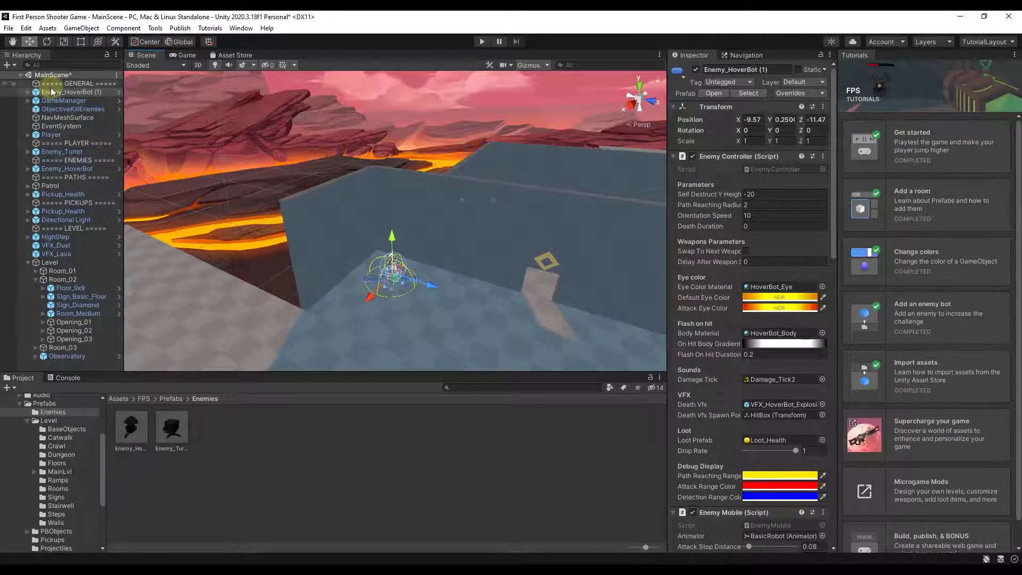
left_click_drag(57, 93, 69, 170)
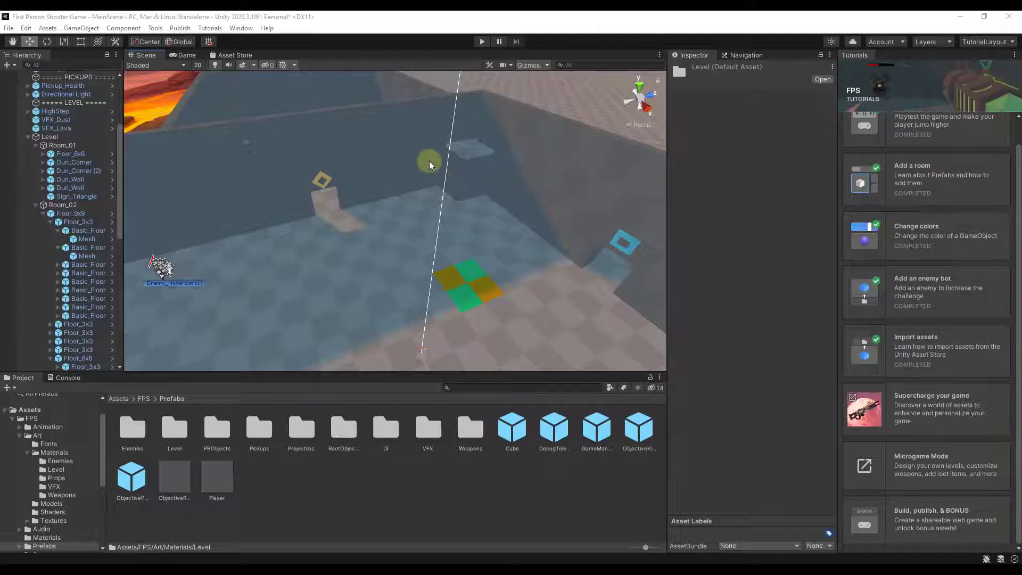
Examine a wall mesh and a floor mesh in the scene to identify the materials assigned to each.
left_click(391, 144)
left_click(391, 145)
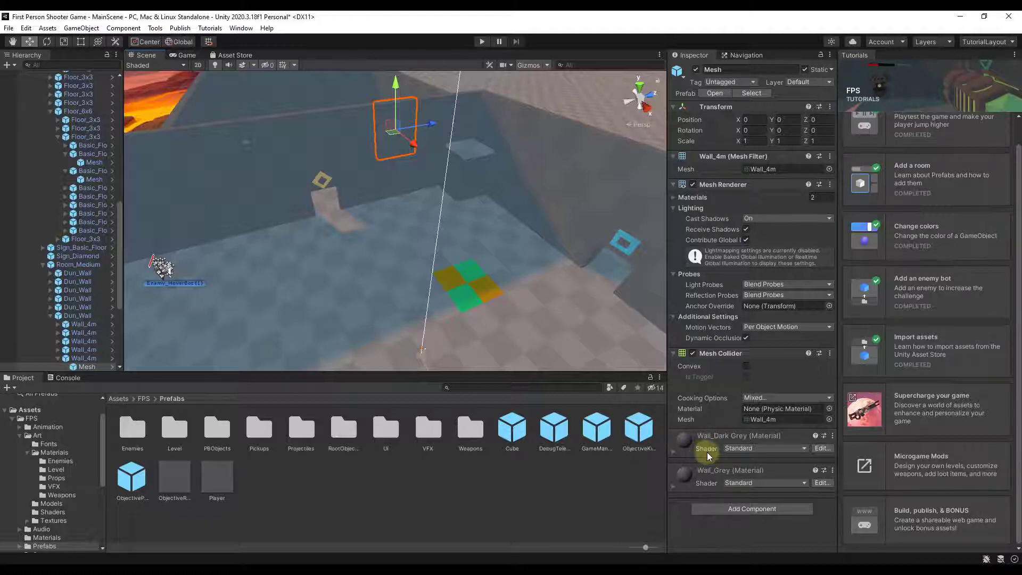
left_click(500, 229)
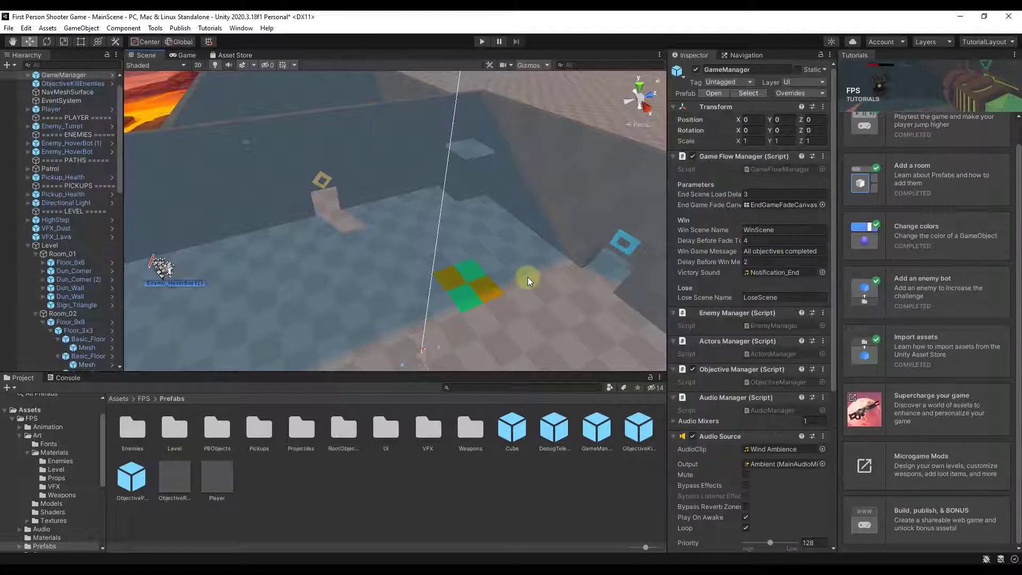
left_click(517, 257)
left_click(502, 275)
left_click(502, 276)
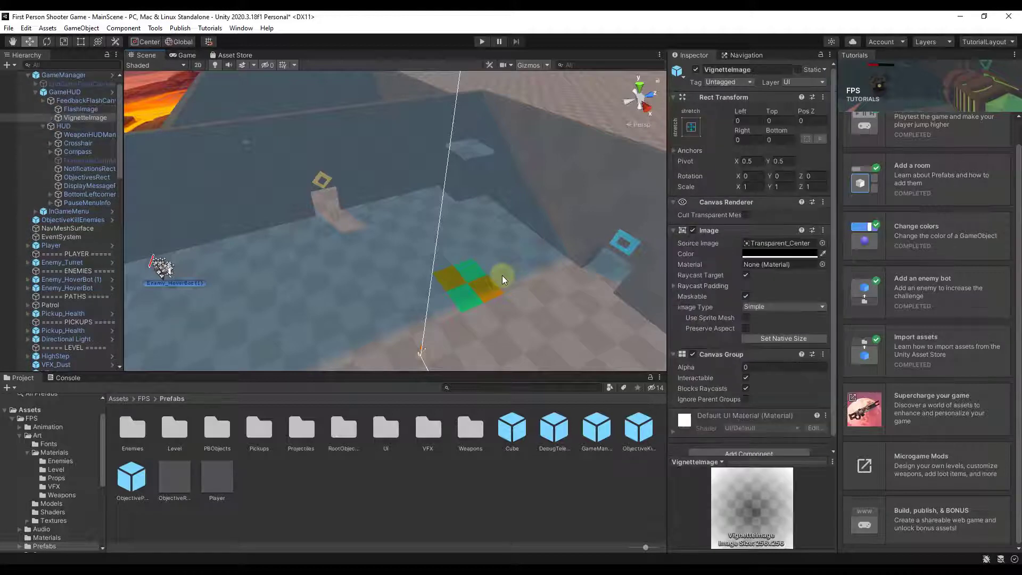
left_click(502, 276)
left_click(449, 236)
left_click(277, 314)
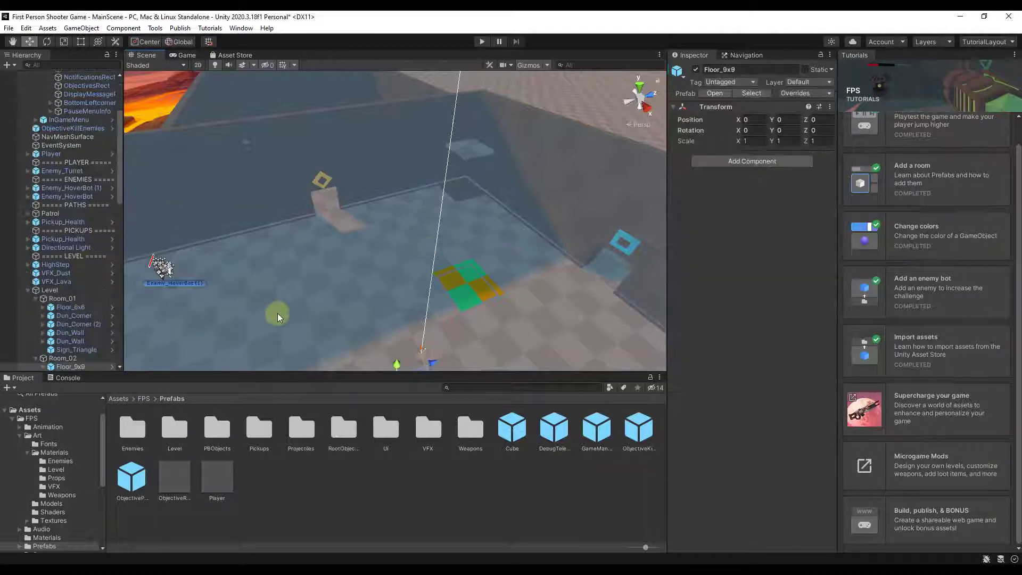
left_click(277, 316)
left_click(720, 433)
left_click(722, 467)
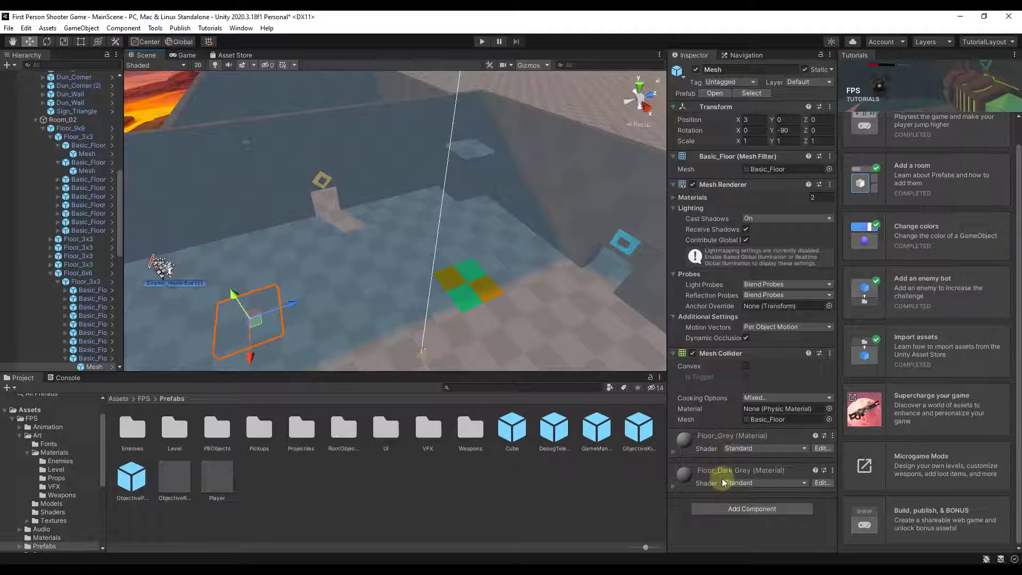
left_click(714, 429)
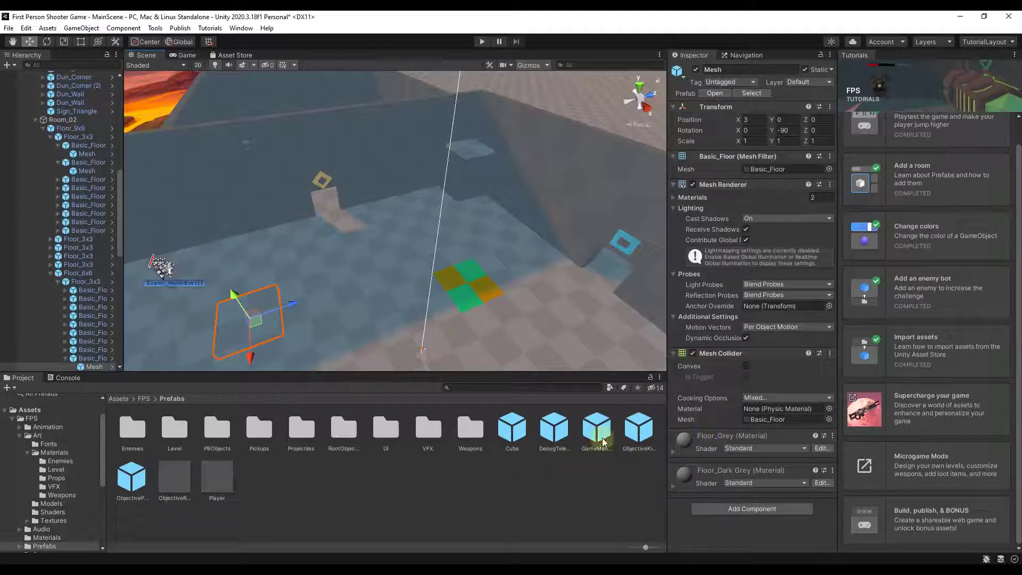
Open the FPS/Art/Materials/Level folder in the project assets and check the wall that is being recoloured.
left_click(37, 435)
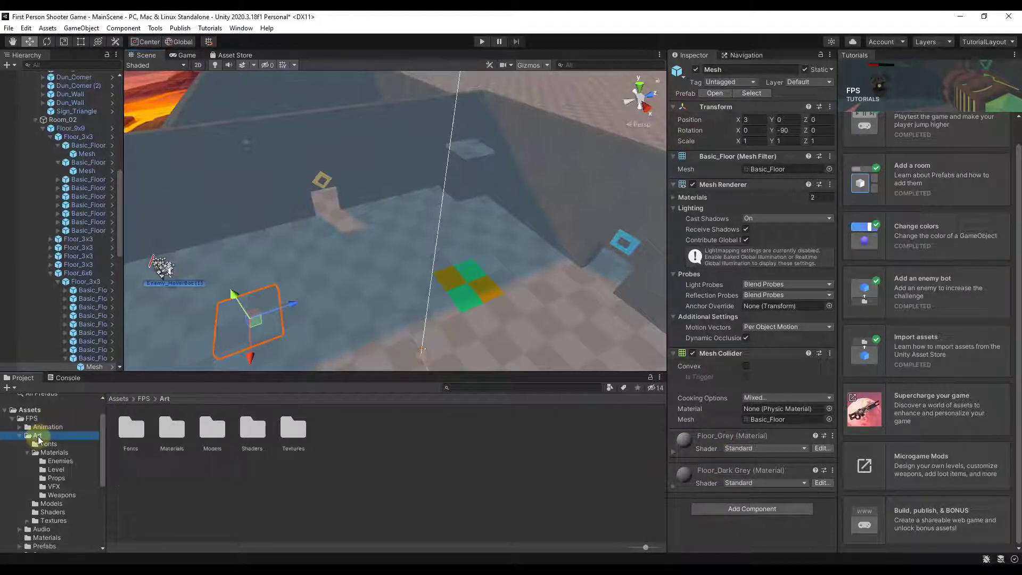
double_click(164, 434)
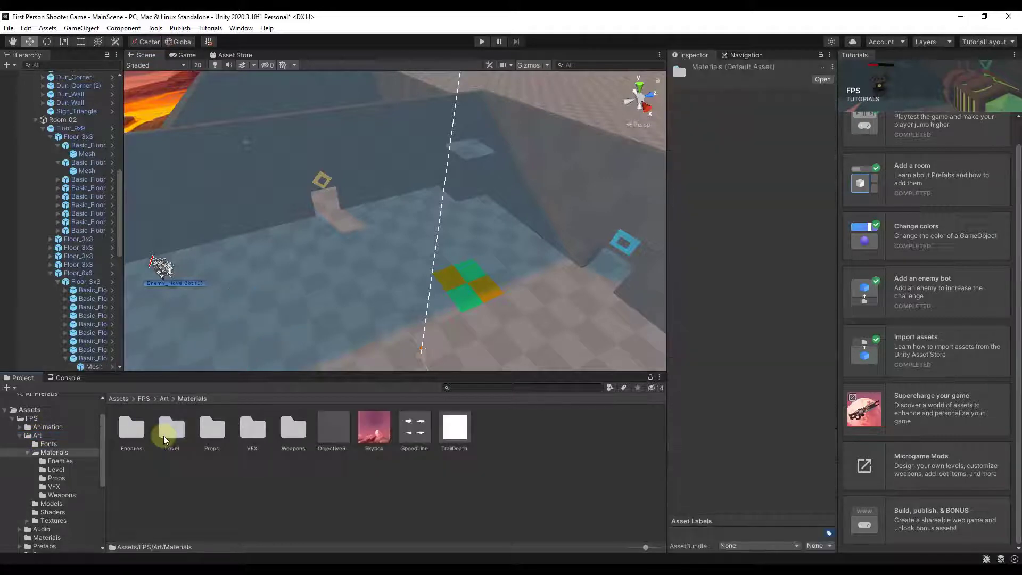
double_click(172, 431)
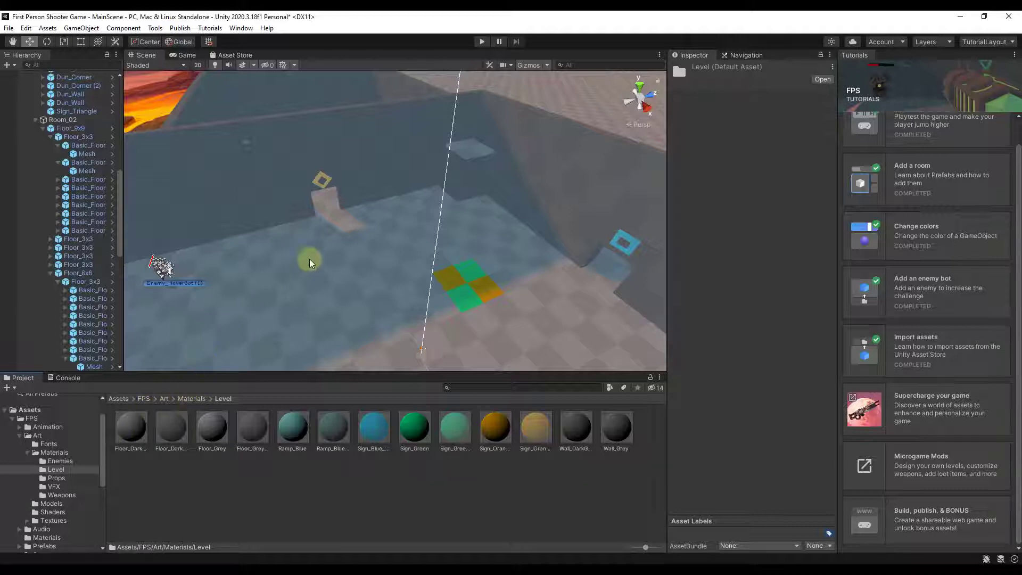
left_click(572, 168)
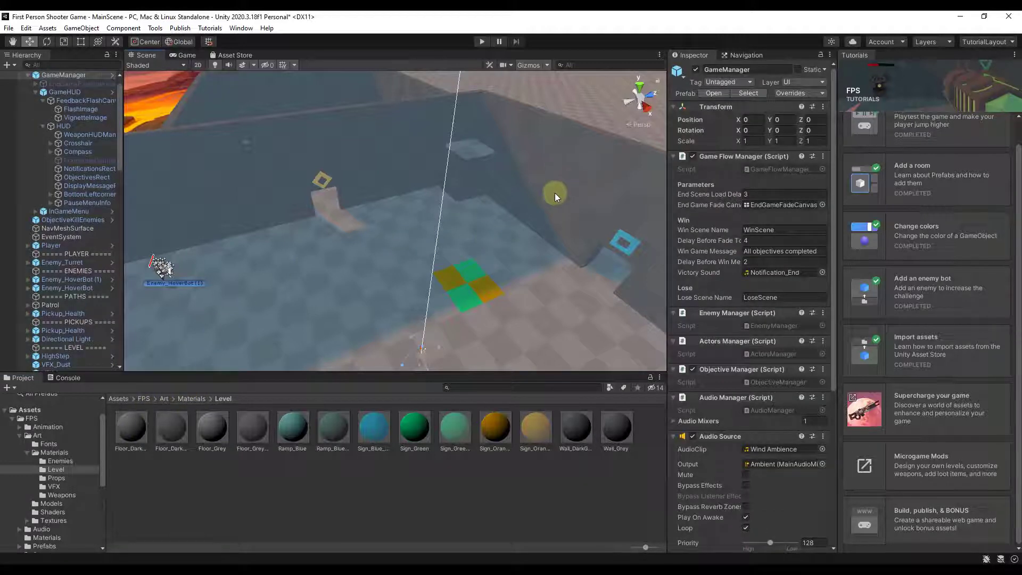
left_click(561, 177)
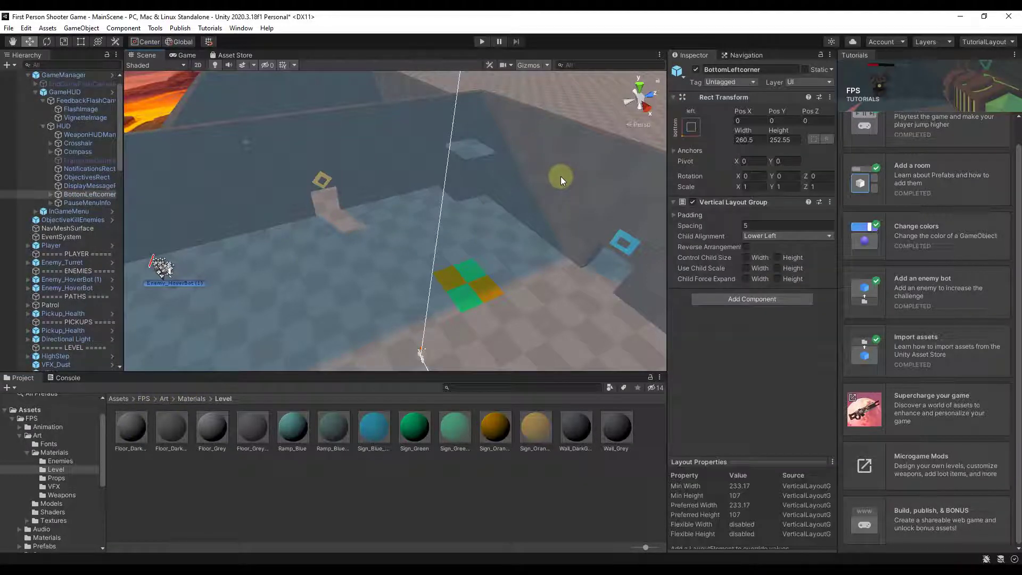
Change the Wall_Grey material's albedo to a bright blue-violet, hex 695BF3.
left_click(614, 429)
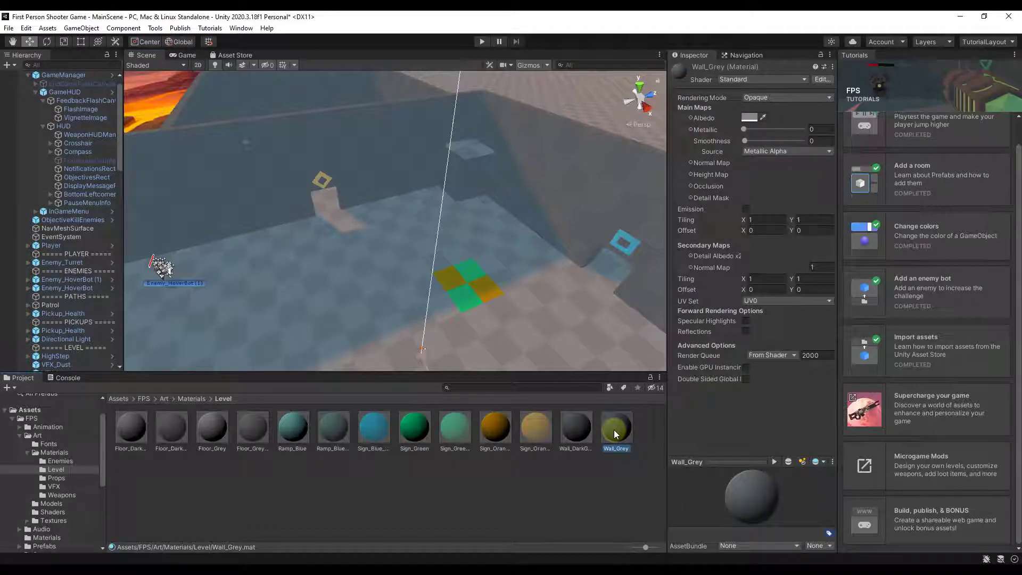
left_click(749, 118)
left_click_drag(790, 173, 815, 194)
left_click_drag(768, 229, 790, 245)
left_click_drag(806, 204, 819, 175)
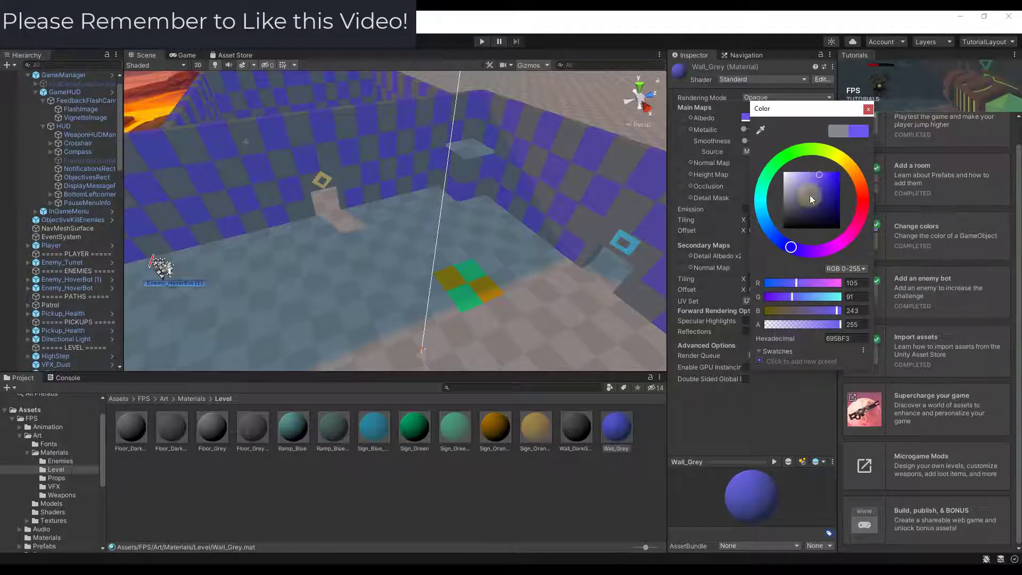
Change the Wall_DarkGrey material's albedo to a very dark purple.
left_click(570, 429)
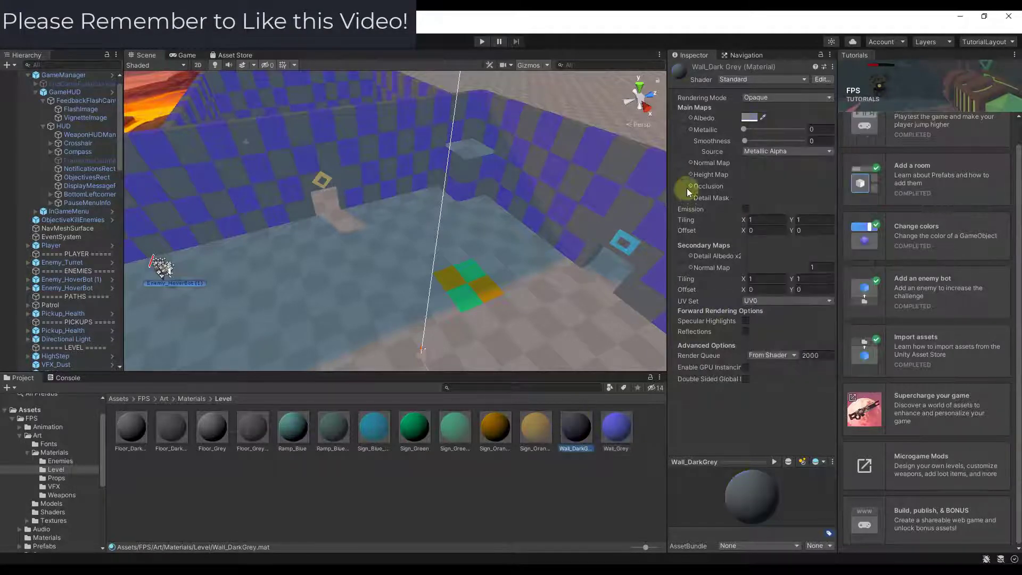
left_click(749, 117)
left_click_drag(787, 215, 791, 244)
left_click_drag(839, 170, 844, 202)
Place the Pickup_Launcher prefab from FPS/Prefabs/Pickups on the level floor at about X 0.67, Y 0.48, Z 26.03.
right_click_drag(486, 230, 463, 208)
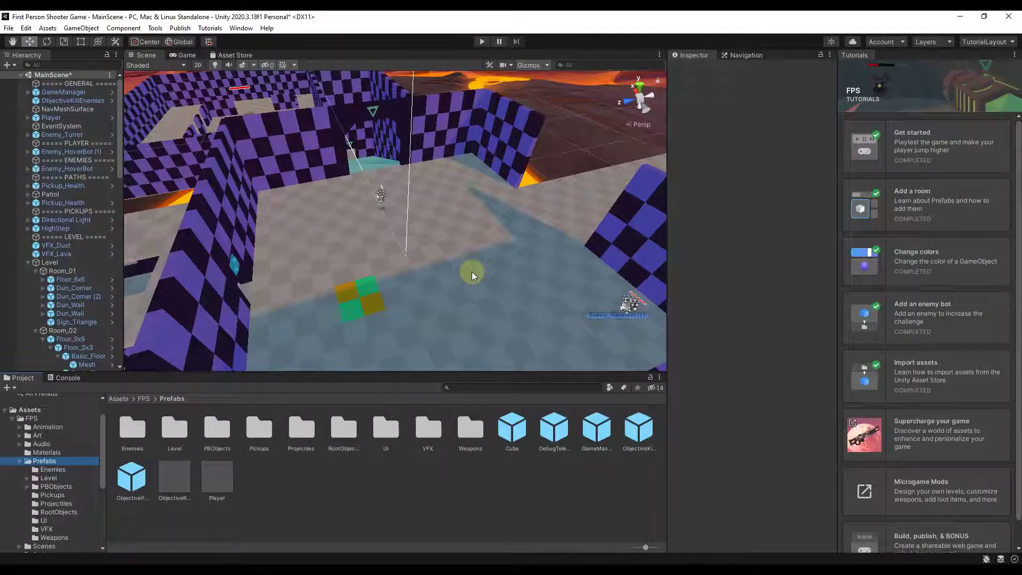
right_click_drag(446, 258, 430, 220)
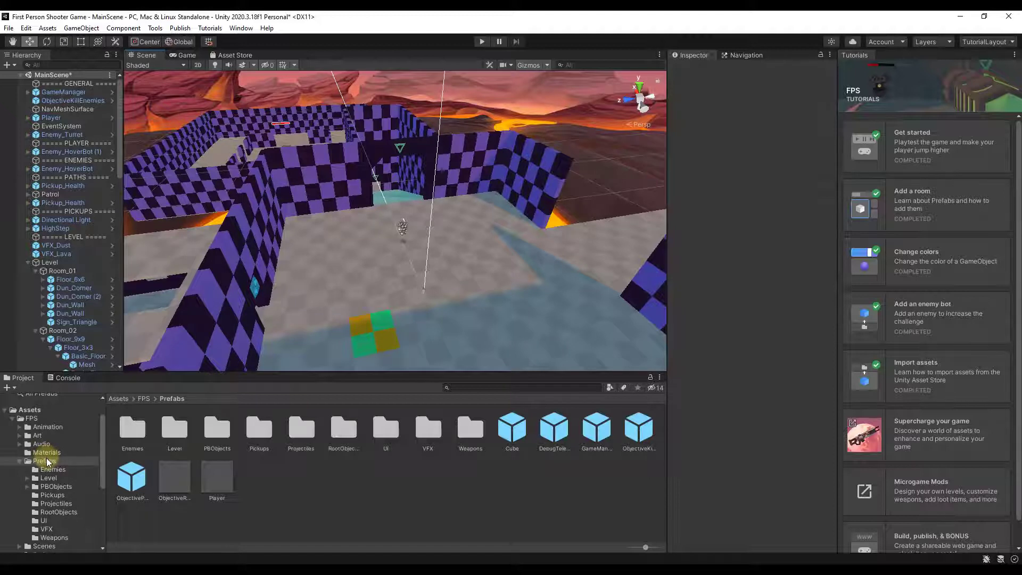
left_click(52, 495)
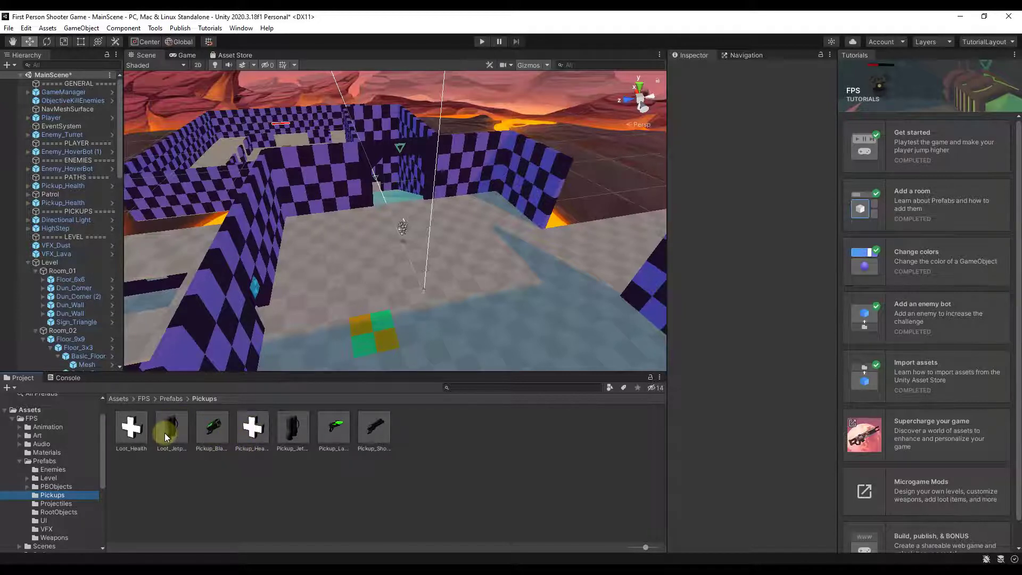
left_click(334, 426)
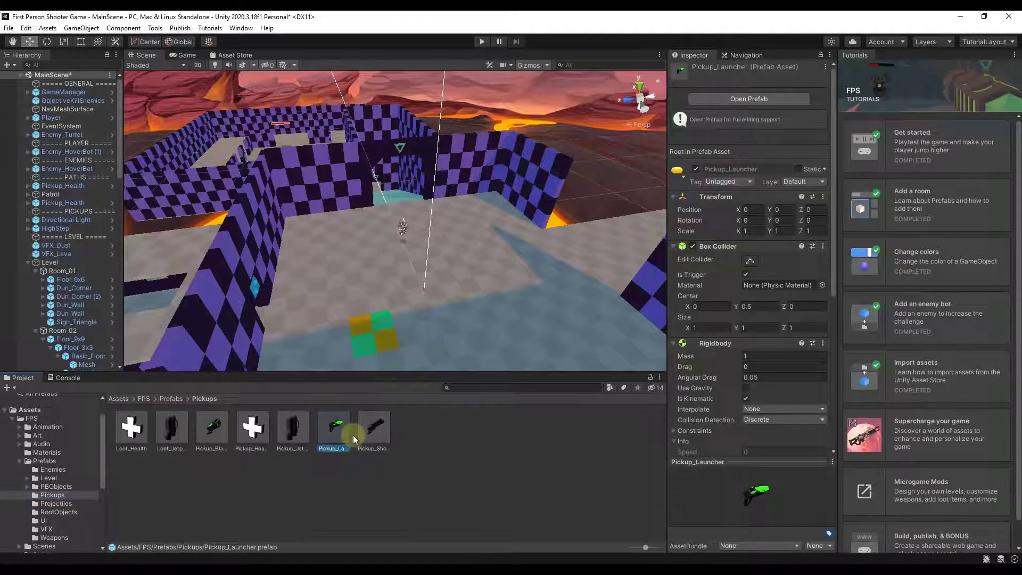
left_click_drag(515, 289, 203, 269, "alt")
left_click_drag(336, 425, 386, 258)
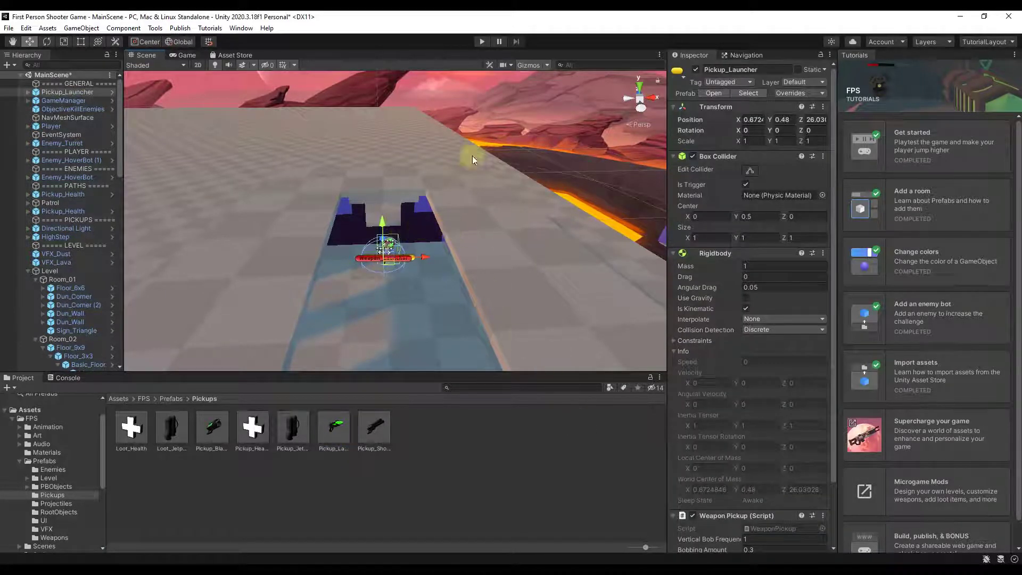
Start a playtest, walk over the launcher pickup to collect the Disc Launcher and equip it.
left_click(481, 41)
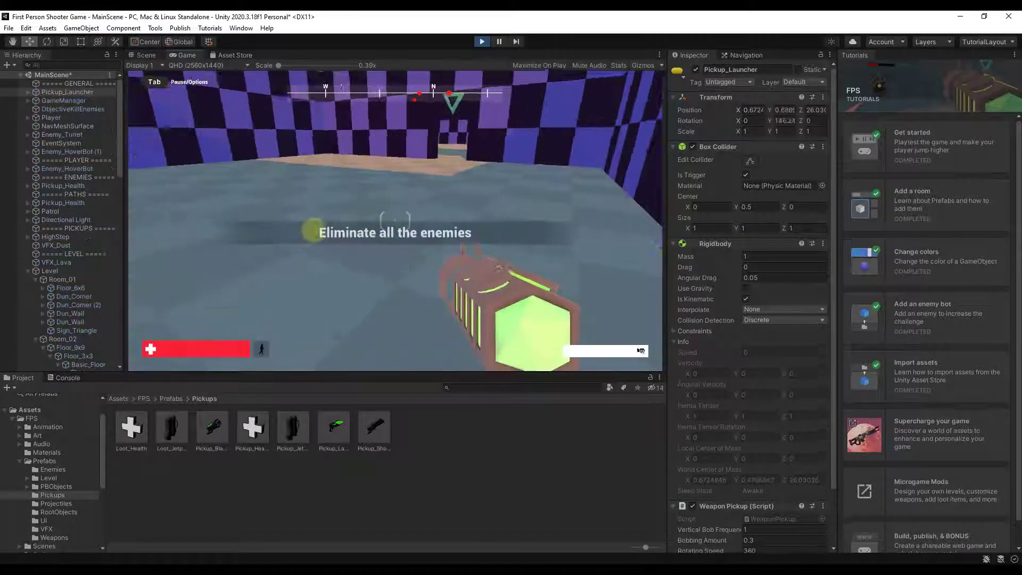
key("w")
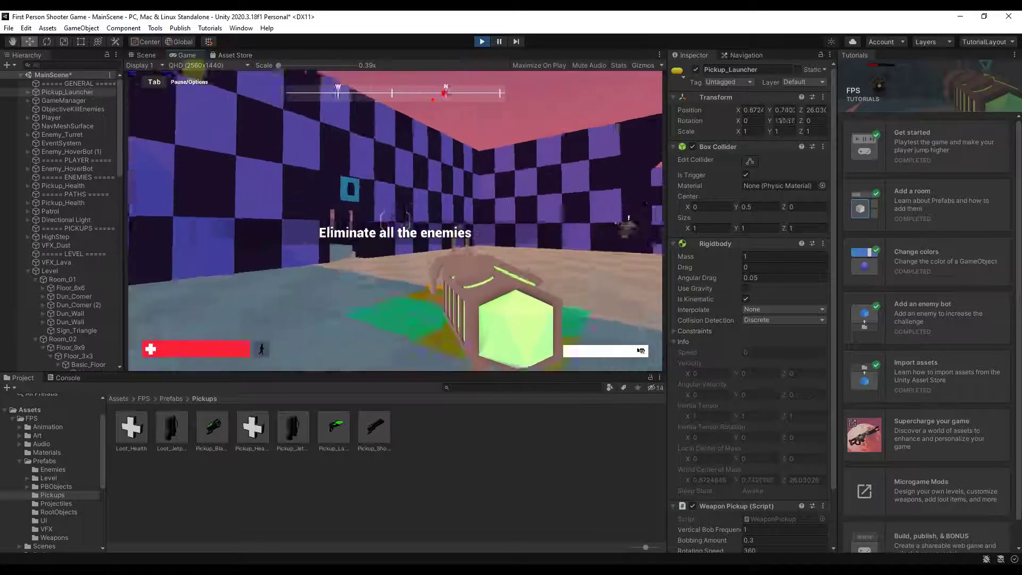
key("w")
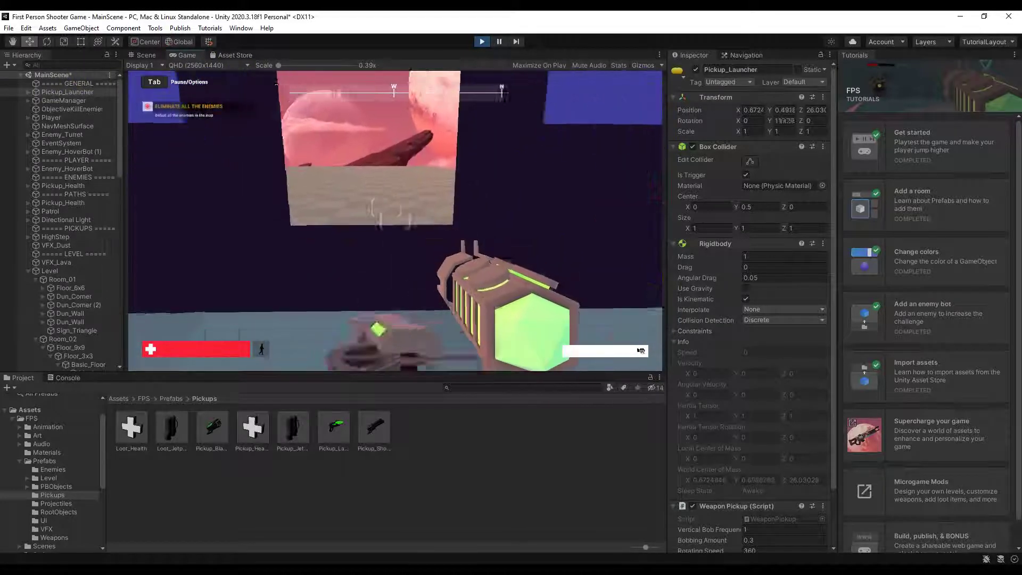
key("w")
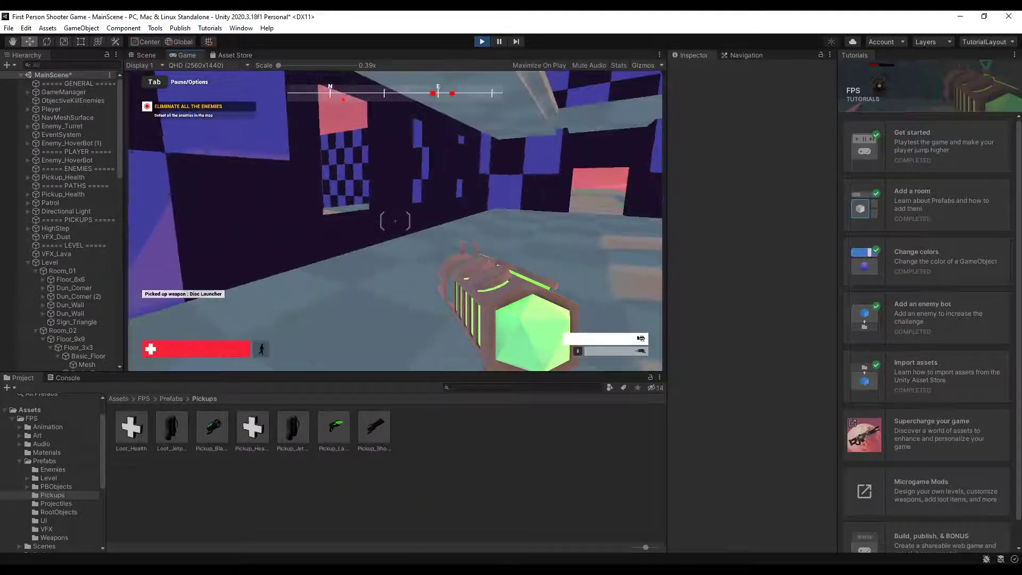
key("2")
key("2")
Shoot down the approaching HoverBots with the Disc Launcher and the starting weapon.
key("w")
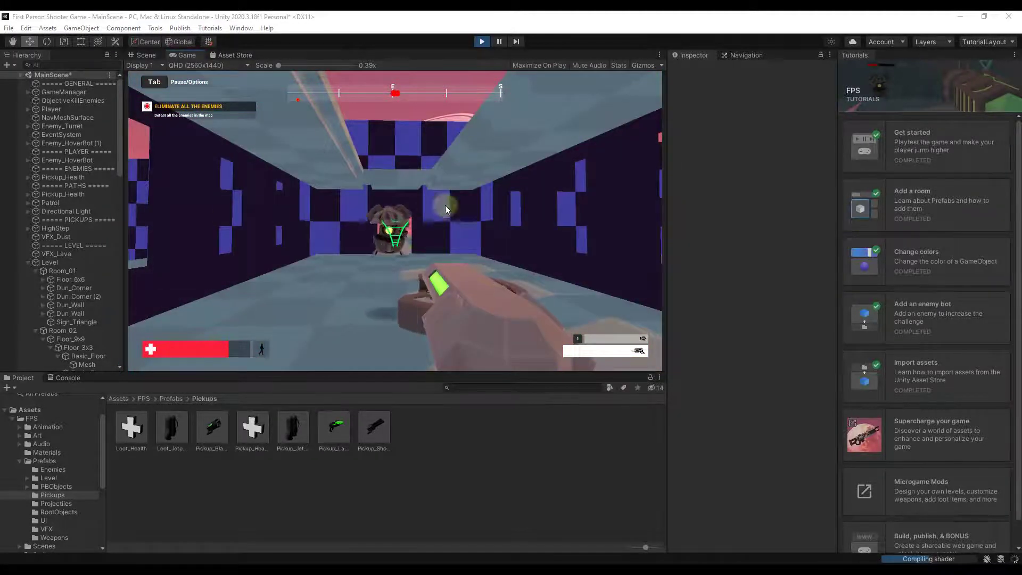
left_click(432, 209)
left_click(395, 221)
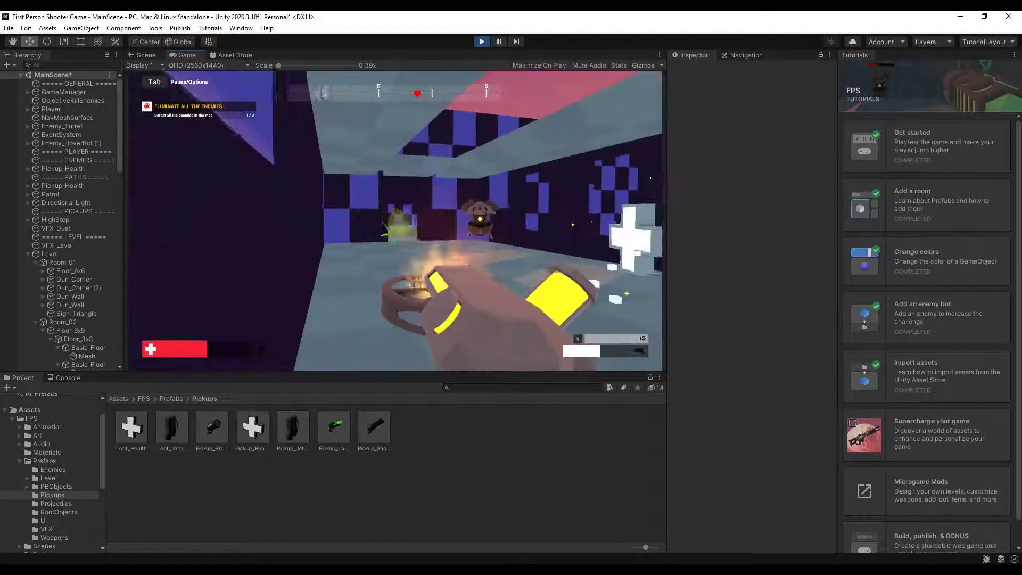
left_click(395, 229)
left_click(395, 228)
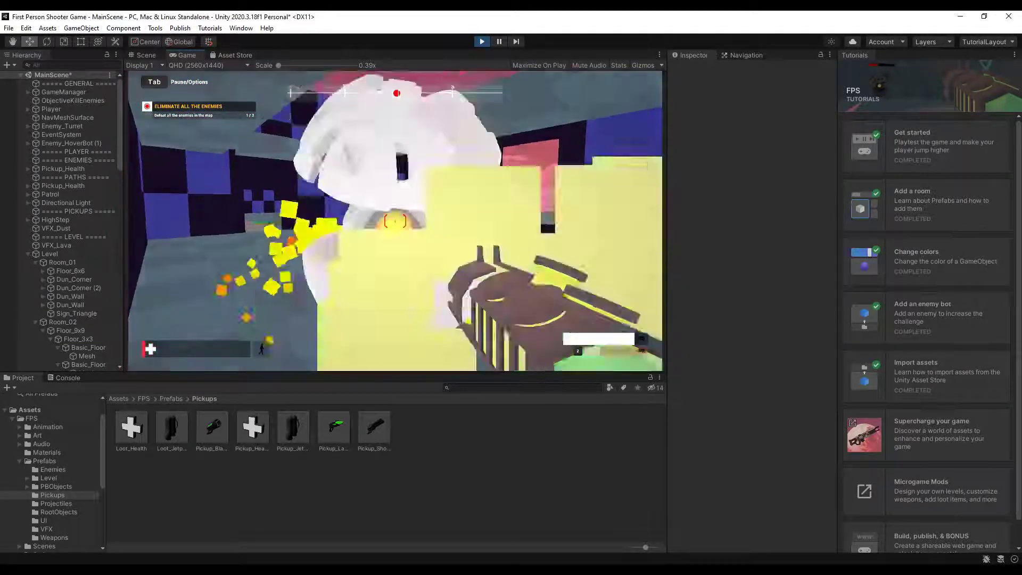
key("2")
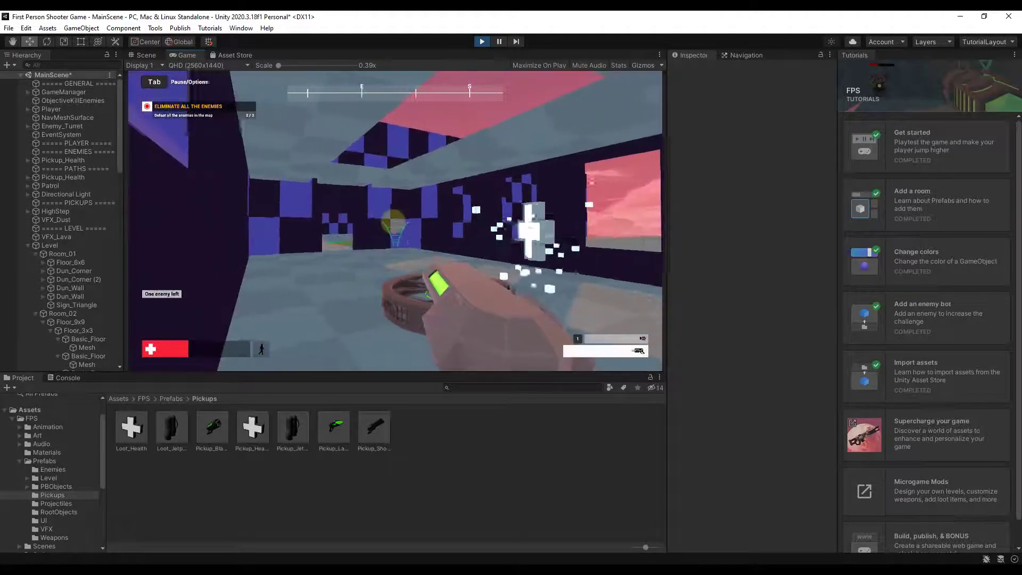
Compare the two weapons by switching between them, collect the health pickup and fire the Disc Launcher.
key("1")
scroll(395, 229, "down", 1)
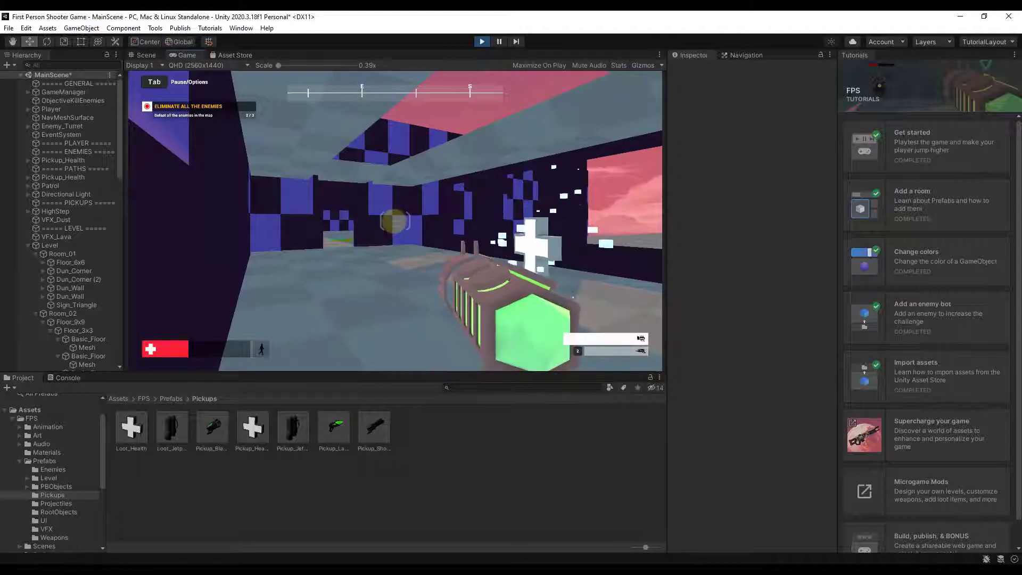
key("1")
key("2")
key("w")
key("w")
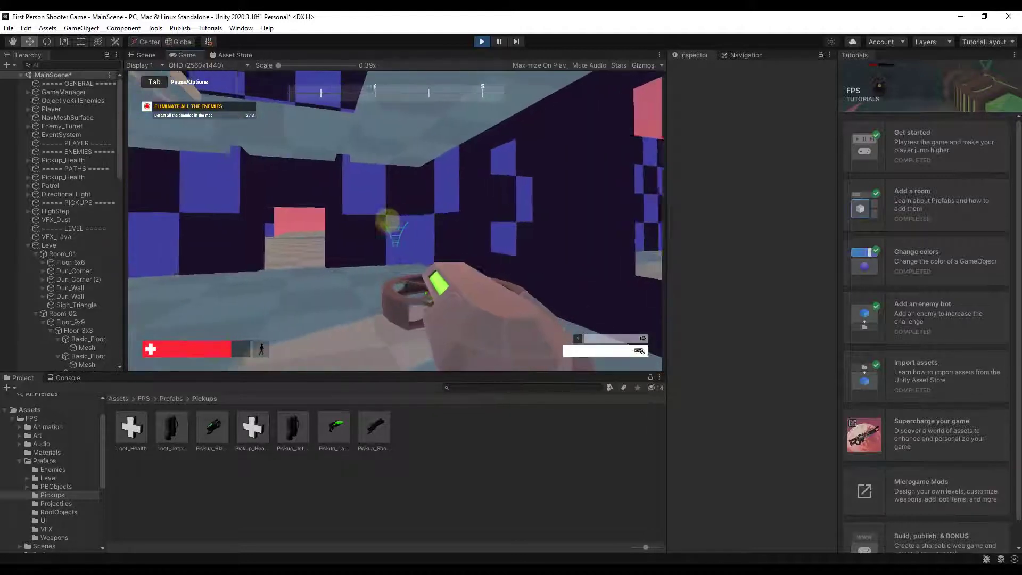
left_click(395, 223)
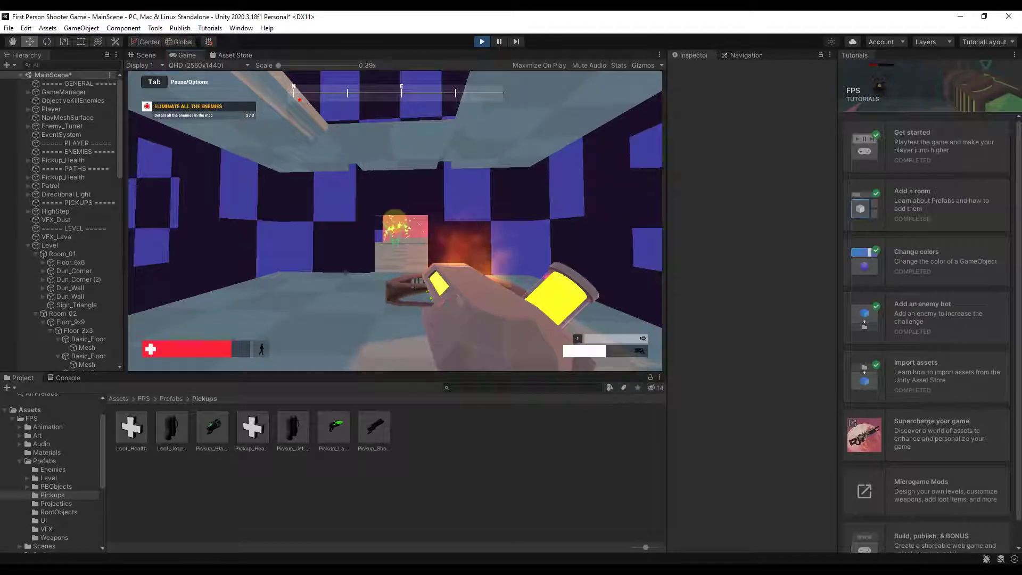
Walk out into the large room toward the far doorway, switching between the two weapons on the way.
key("w")
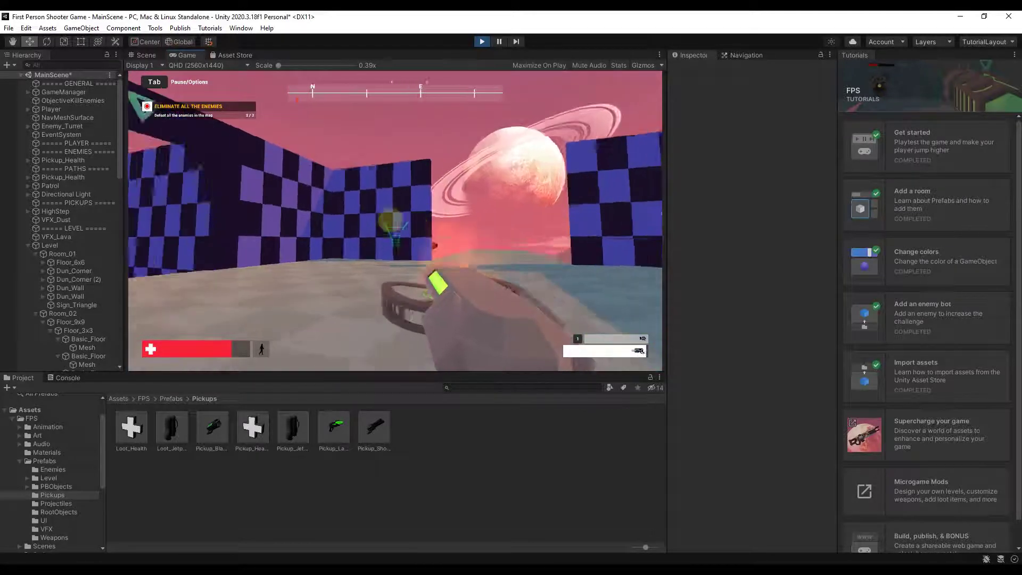
key("w")
key("1")
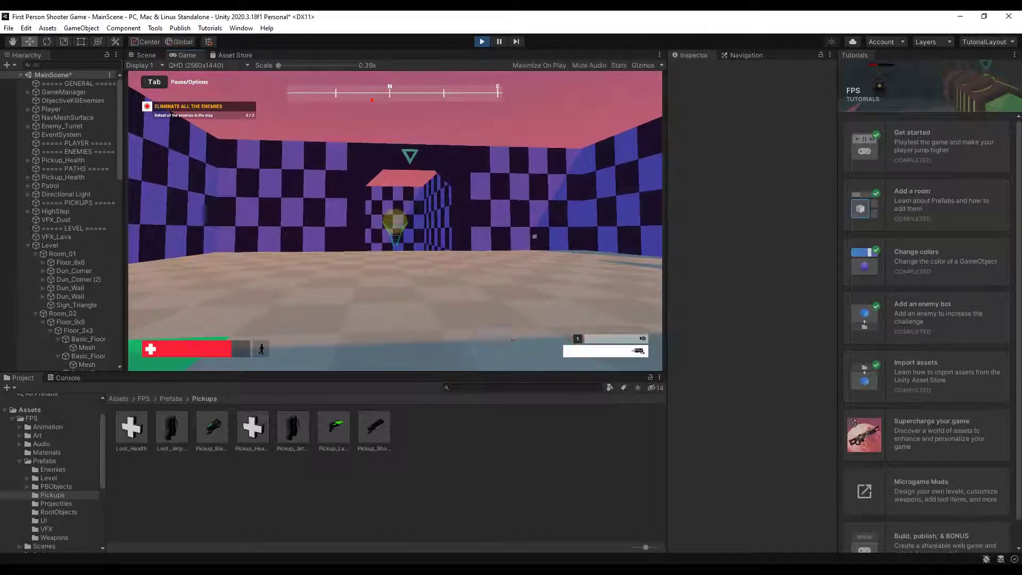
key("w")
key("2")
key("w")
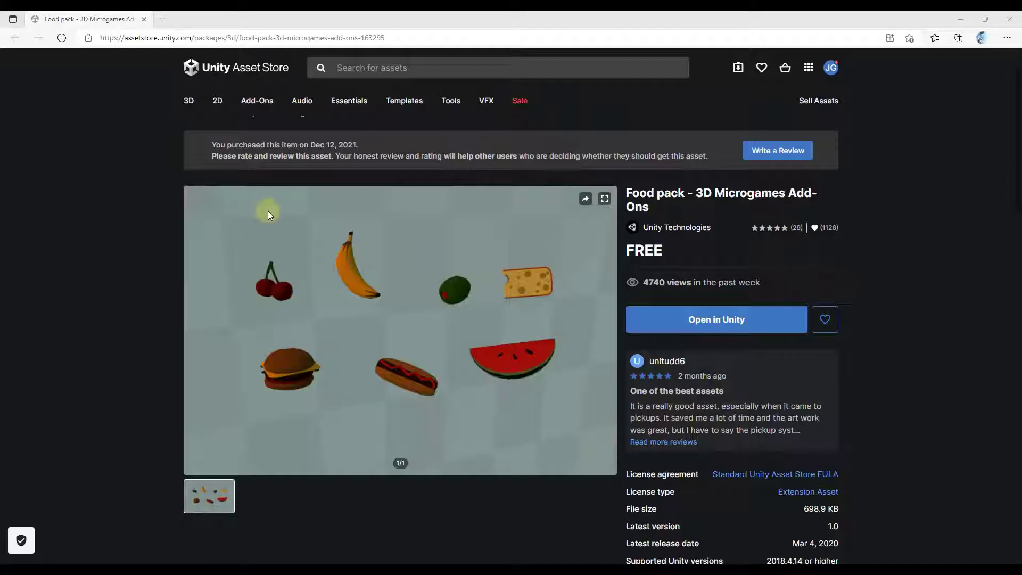
Browse the Food pack page on the Unity Asset Store, down to the related FPS Microgame add-ons.
scroll(430, 293, "down", 10)
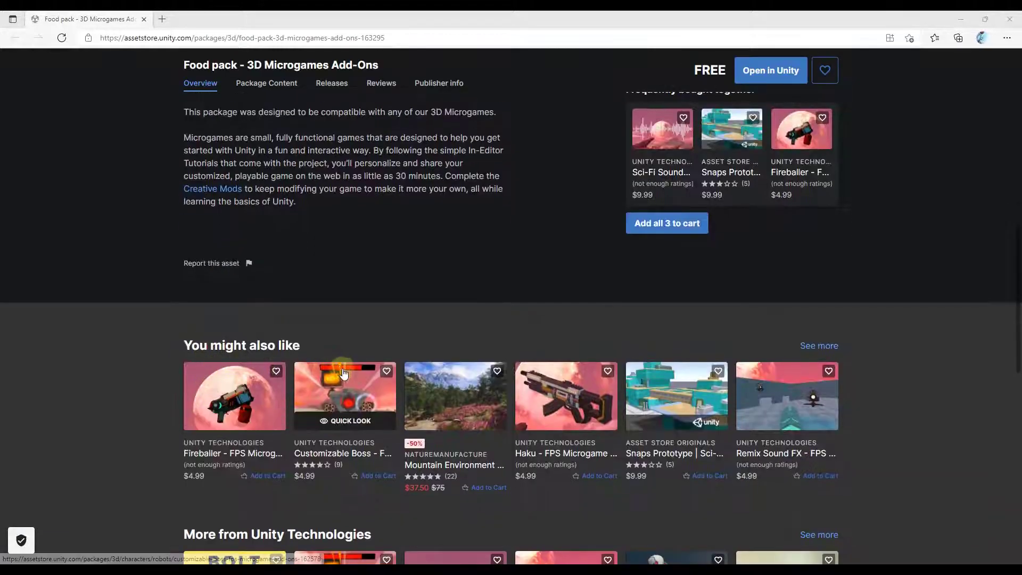
scroll(388, 242, "up", 3)
scroll(434, 274, "down", 4)
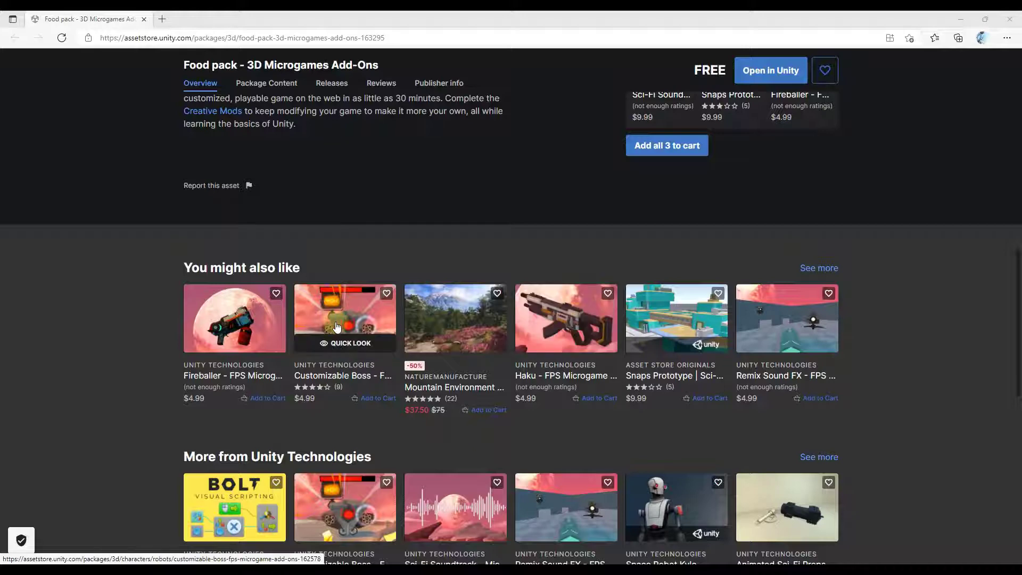
Look over the Food pack page's related add-ons and product preview, and return to the Unity editor.
scroll(336, 327, "down", 1)
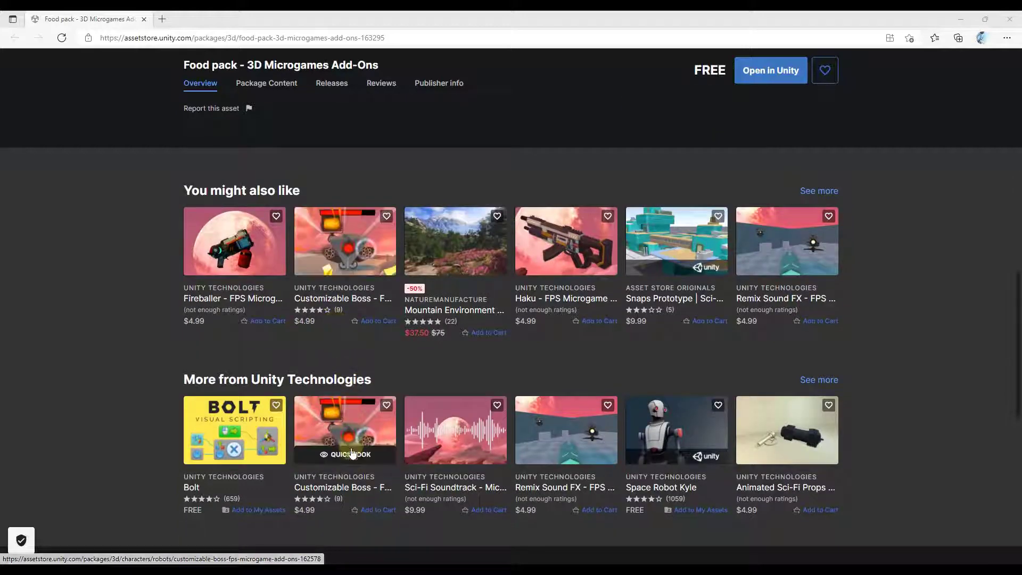
scroll(380, 382, "up", 15)
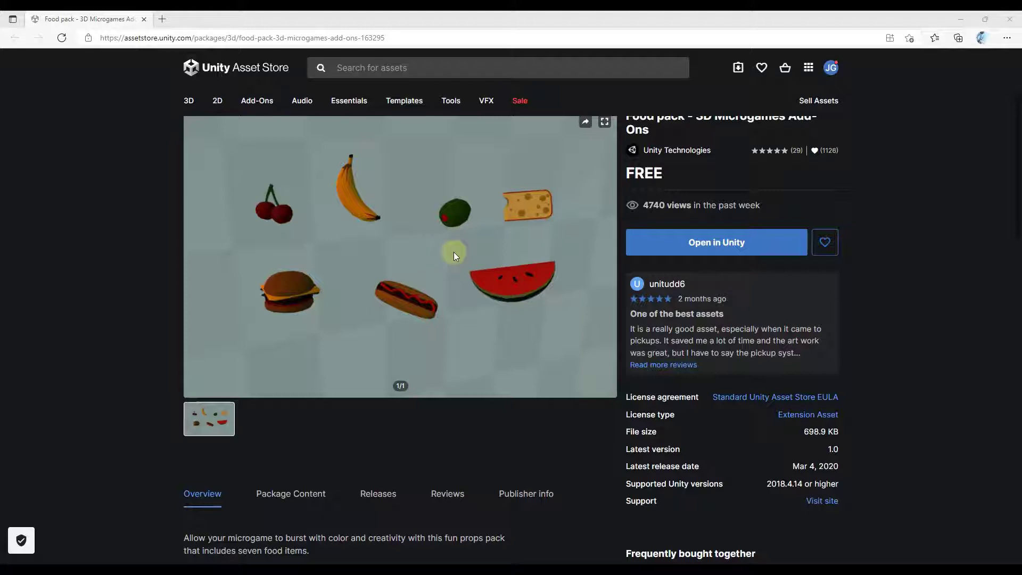
scroll(462, 260, "up", 4)
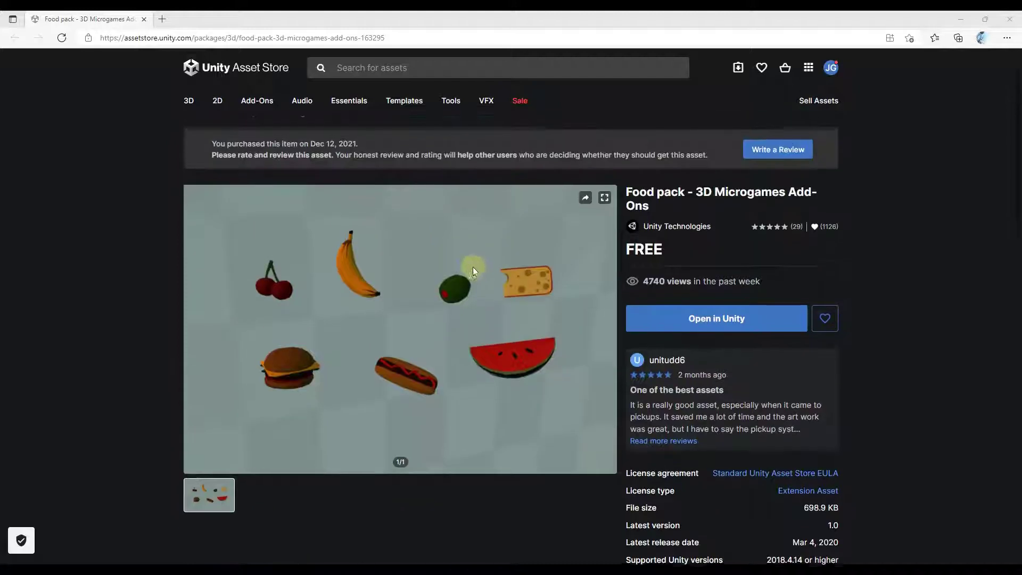
scroll(477, 270, "down", 2)
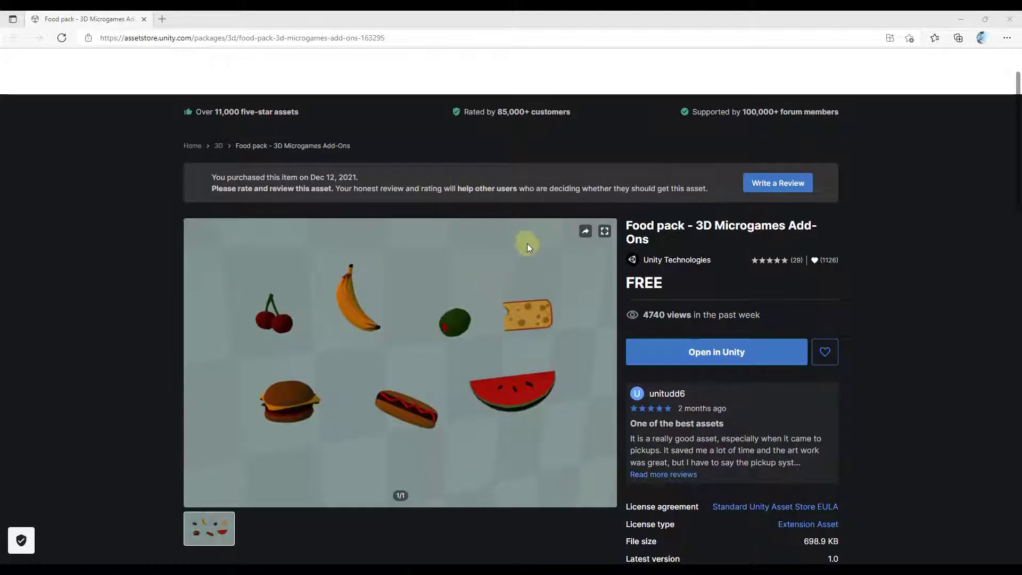
left_click(960, 19)
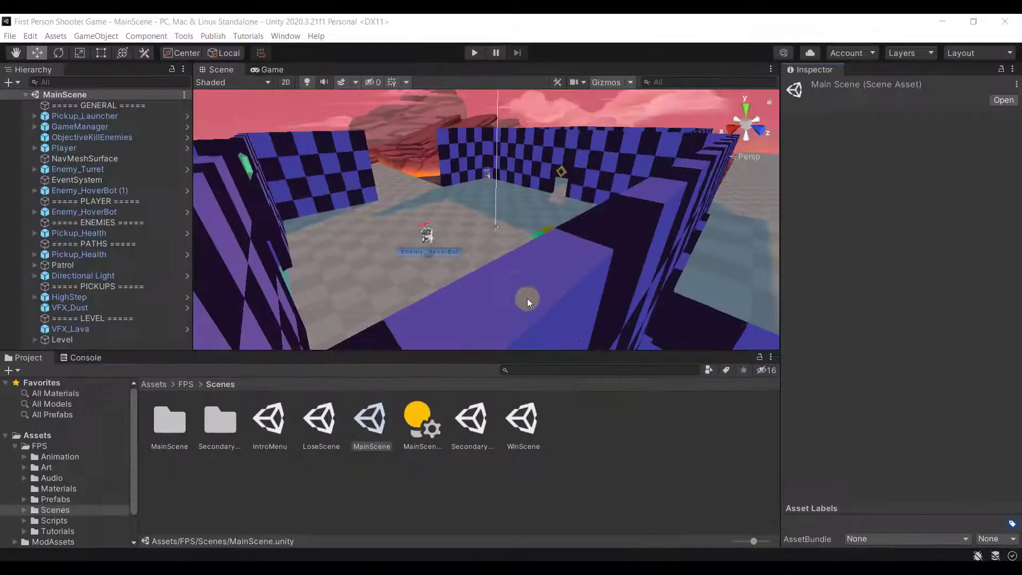
Open the WebGL Publisher for the FPS project and start the publishing process.
middle_click_drag(526, 277, 545, 283)
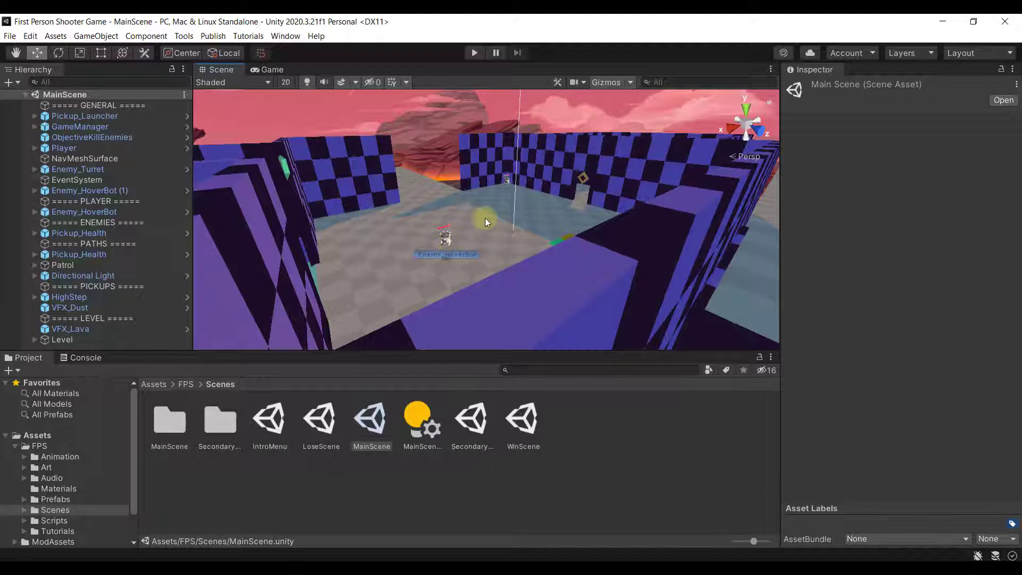
right_click_drag(499, 225, 517, 222)
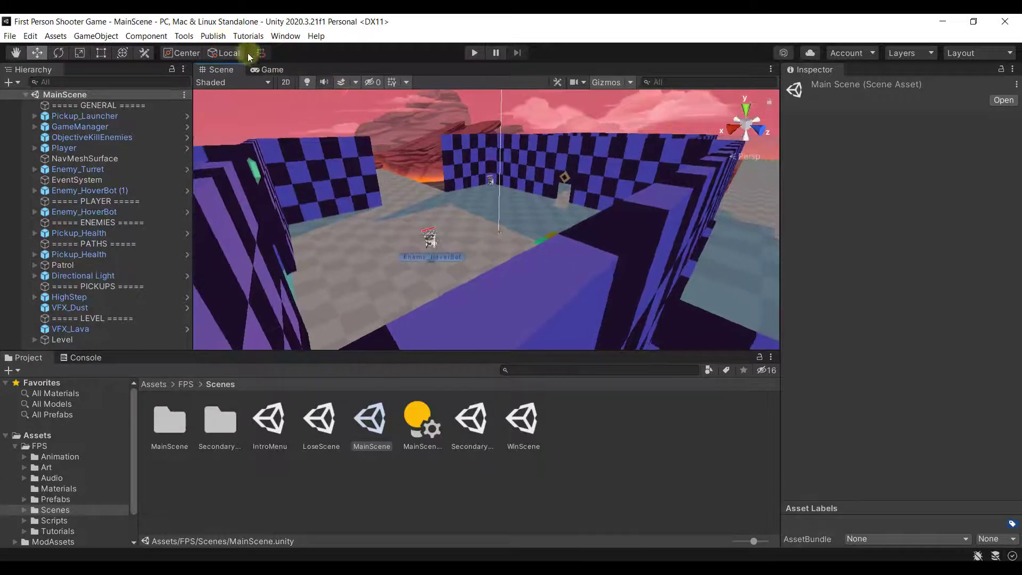
left_click(216, 38)
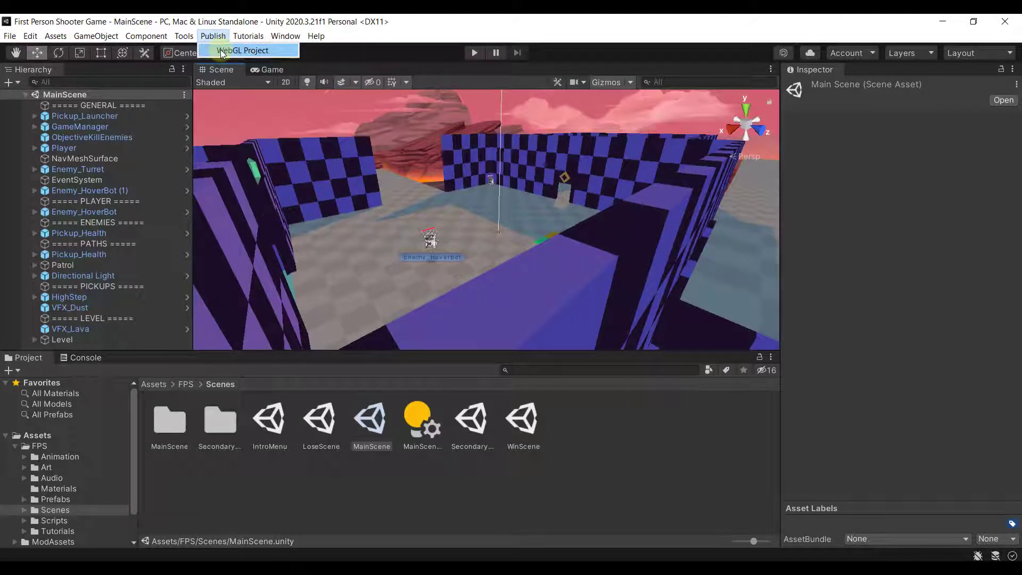
left_click(222, 51)
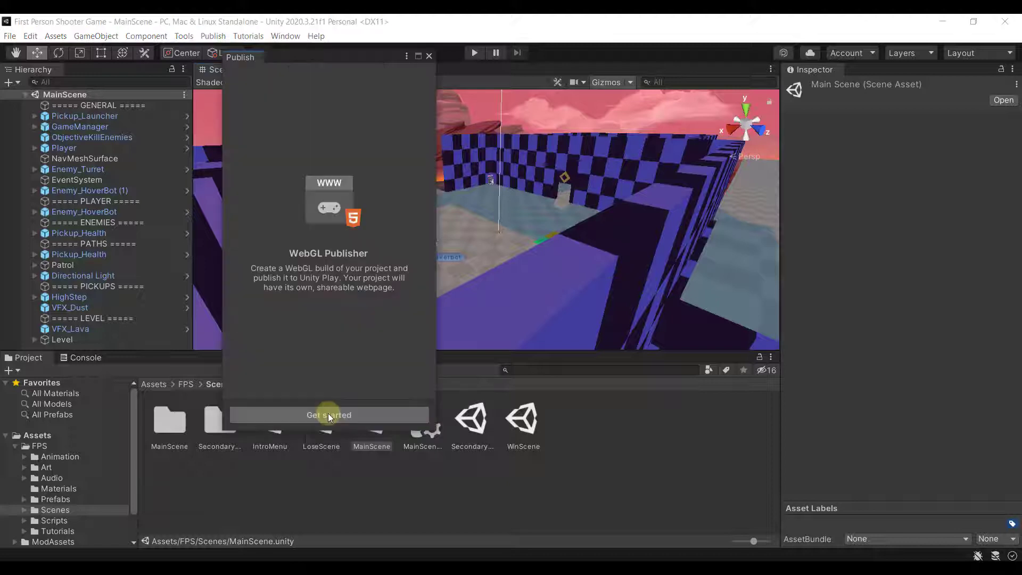
left_click(331, 411)
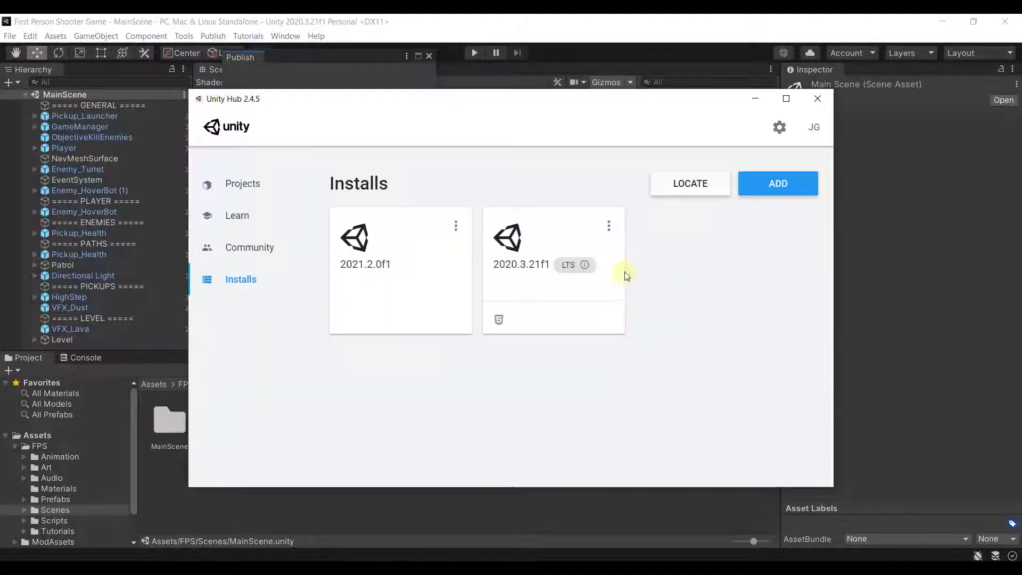
In Unity Hub, look up WebGL Build Support among the modules for a new Unity 2020.3.24f1 install, and close without installing.
left_click(776, 183)
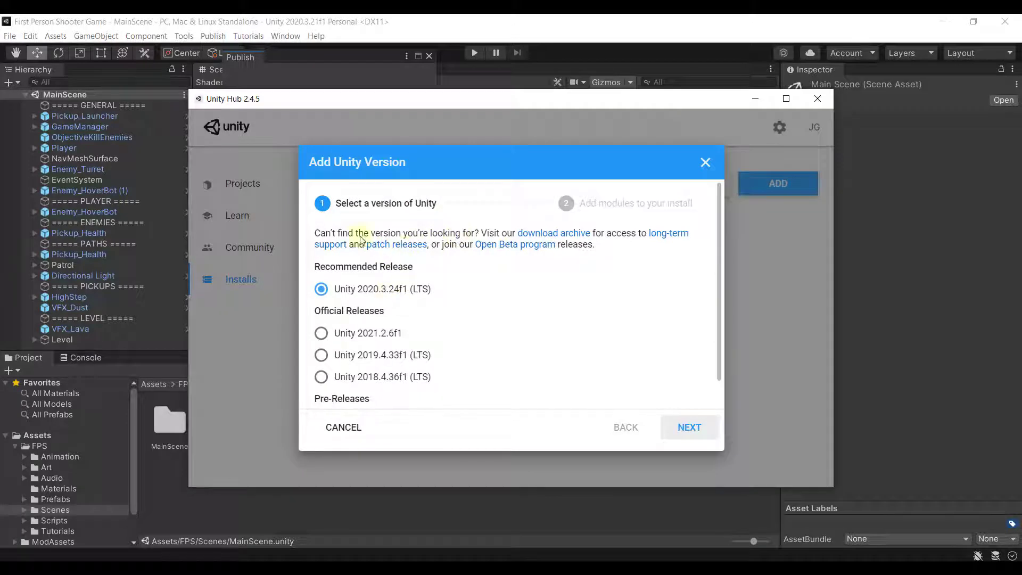
left_click(676, 427)
scroll(479, 287, "down", 3)
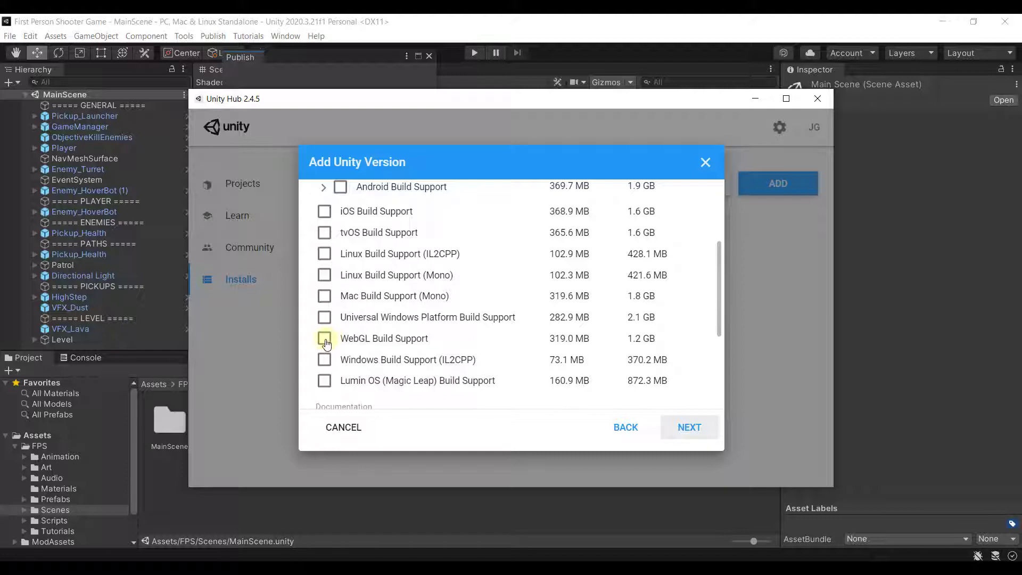
left_click(706, 163)
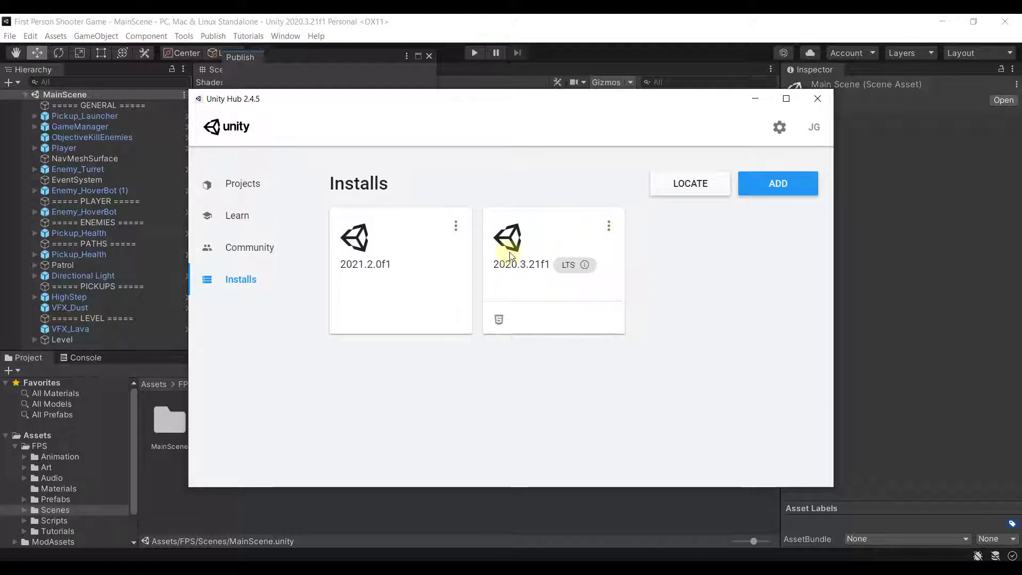
Check WebGL Build Support in the modules of the existing Unity 2020.3.21f1 install, and return to the editor.
left_click(609, 226)
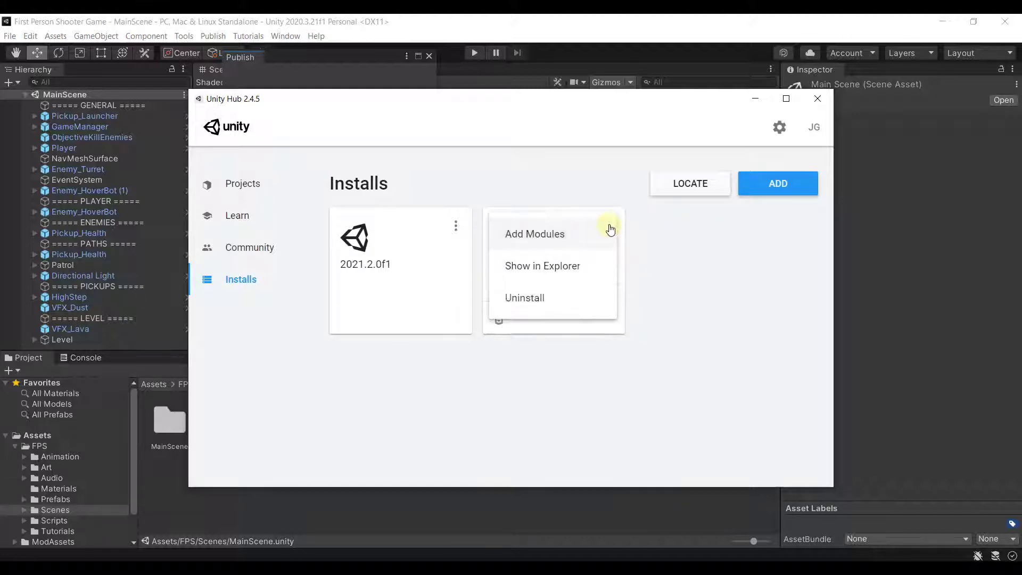
left_click(559, 229)
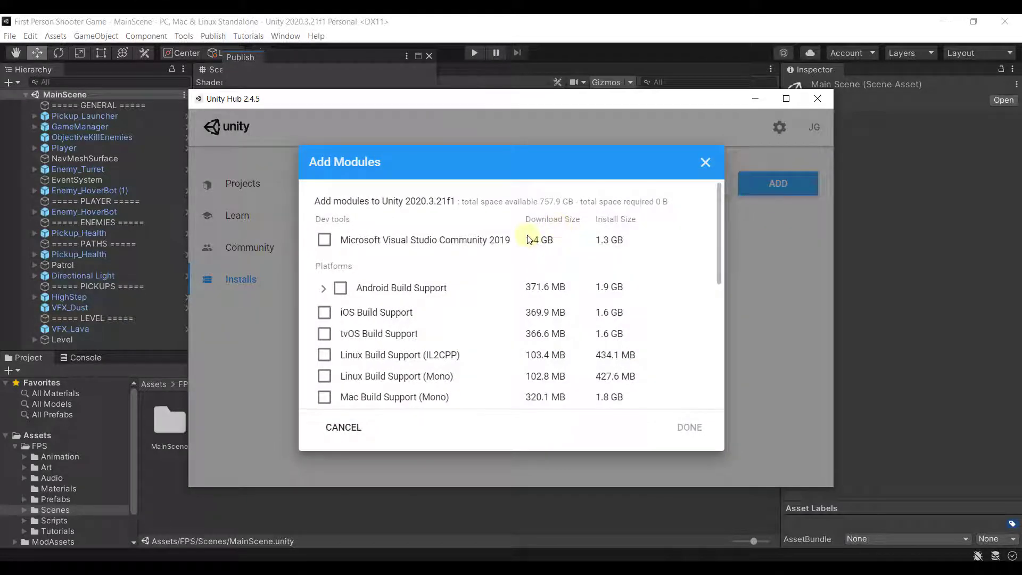
scroll(424, 269, "down", 5)
scroll(411, 269, "up", 2)
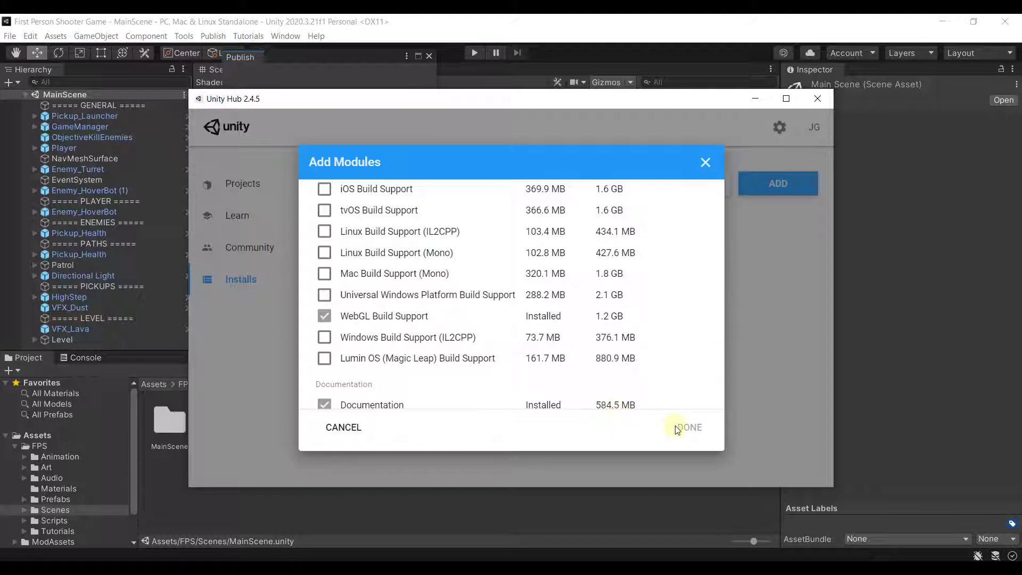
left_click(705, 162)
left_click(751, 104)
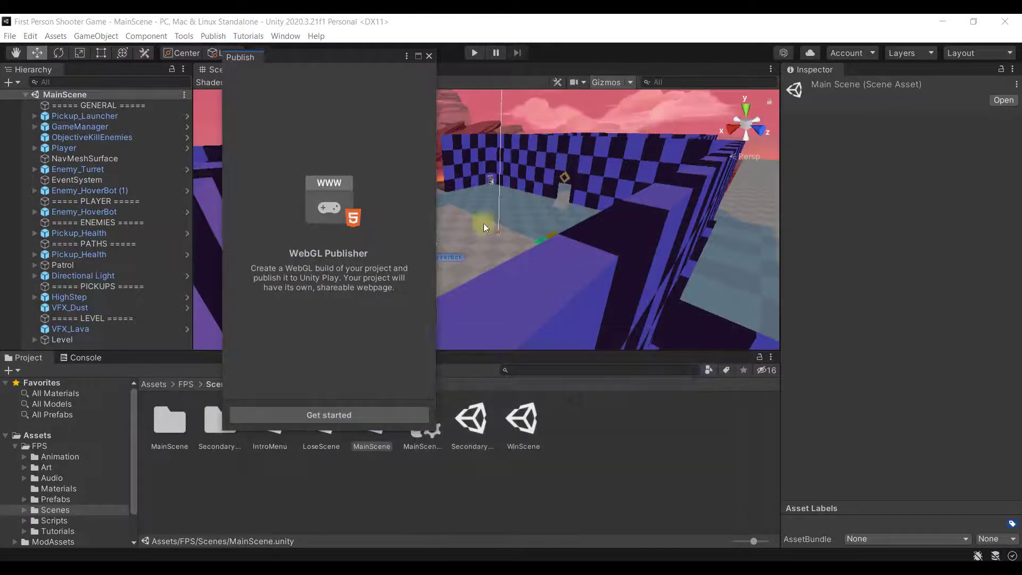
Build and publish the project as WebGL, switching the platform to WebGL and using the WebGL Builds folder.
left_click(337, 410)
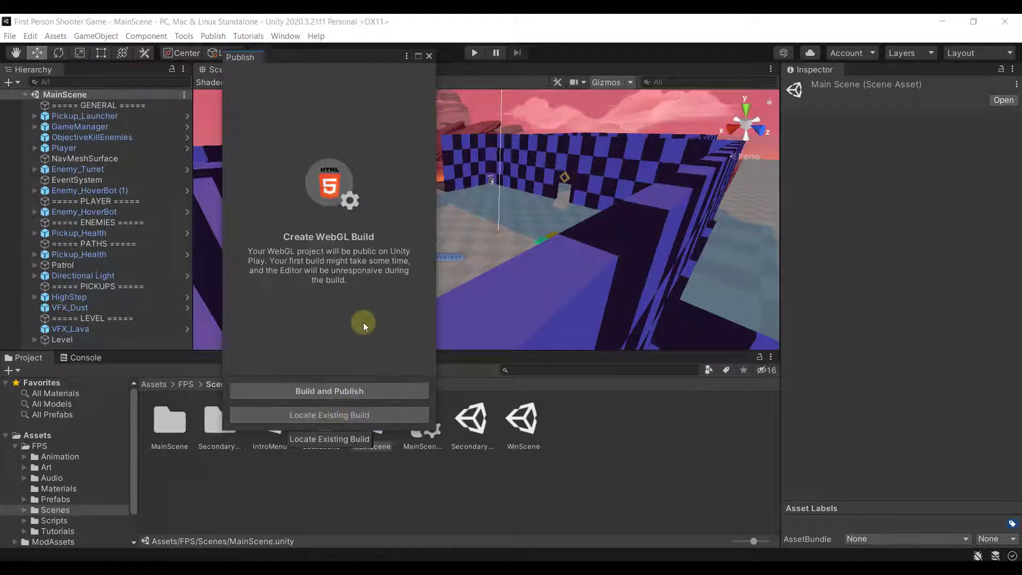
left_click(328, 393)
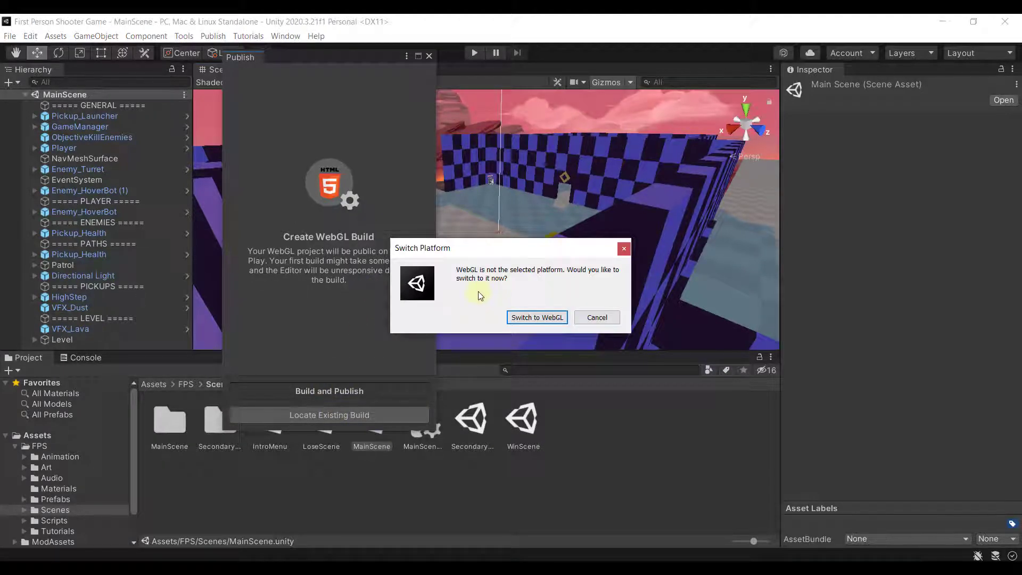
left_click(541, 318)
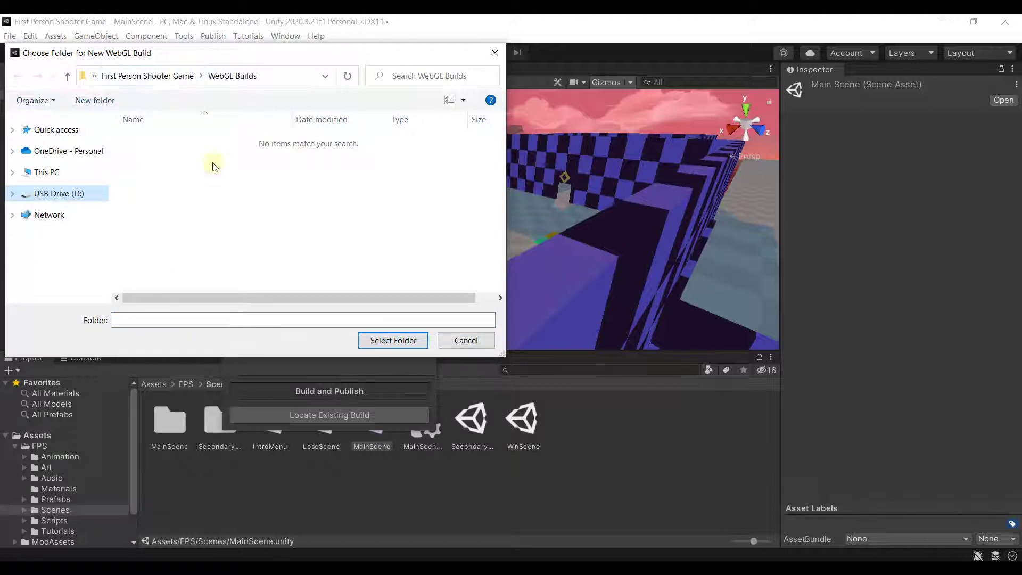
left_click(387, 340)
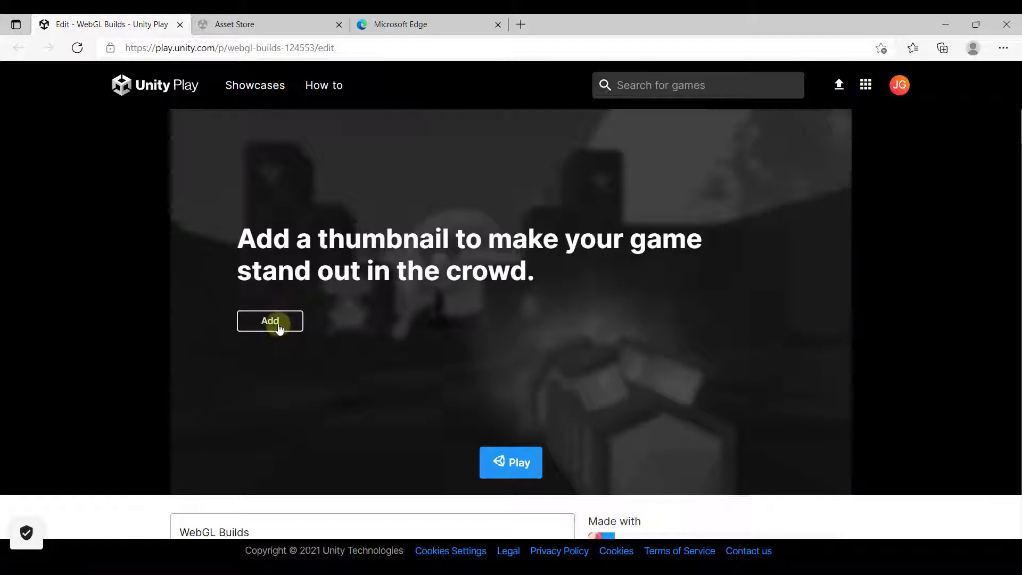
Title the published game "FPS Shooter - My First Game" on its Unity Play edit page.
scroll(287, 314, "down", 3)
scroll(313, 292, "up", 3)
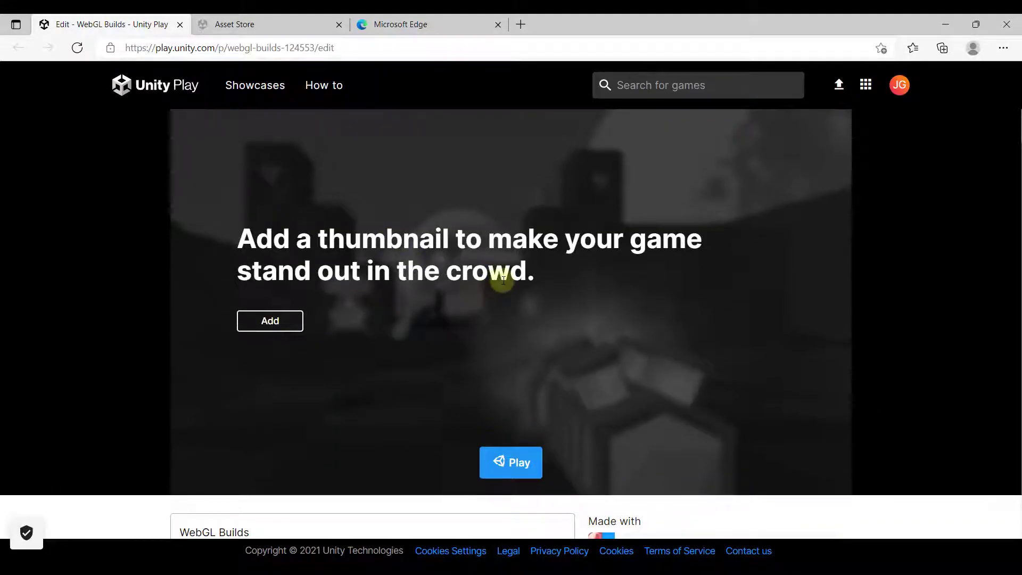
scroll(503, 274, "down", 4)
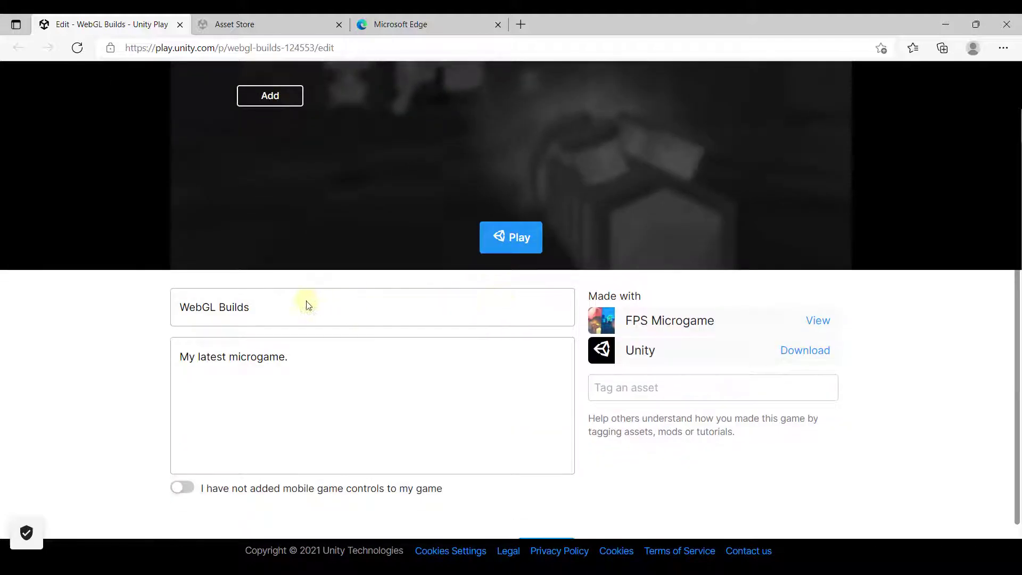
left_click_drag(265, 305, 160, 304)
type("FPS Shooter - My First Game")
Extend the game's description to "My latest microgame - uses the FPS Microgame template!" and save the page.
left_click(289, 356)
key("BackSpace")
type("- uses the FPS Microgame template!")
scroll(181, 280, "up", 3)
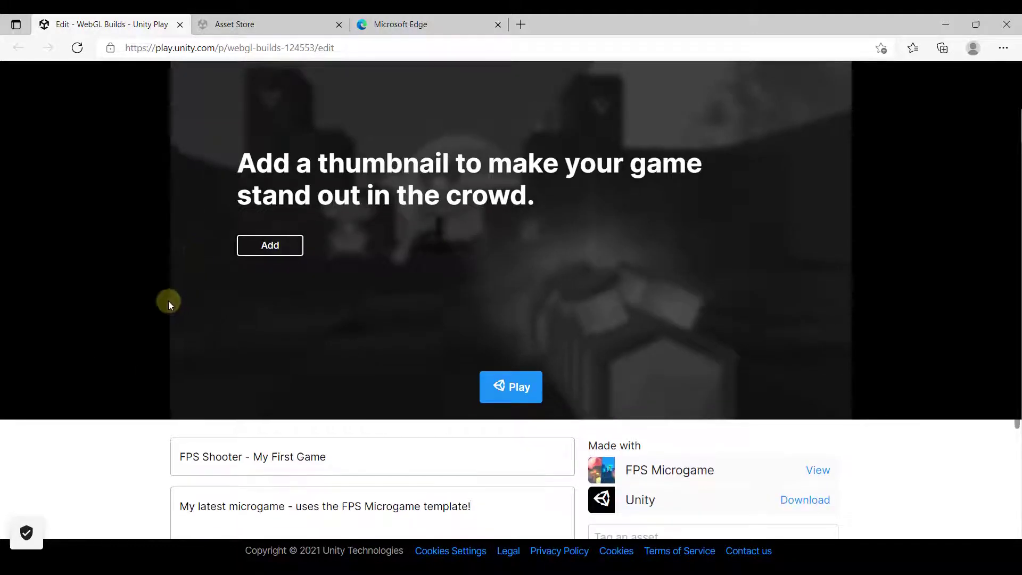
scroll(172, 301, "down", 3)
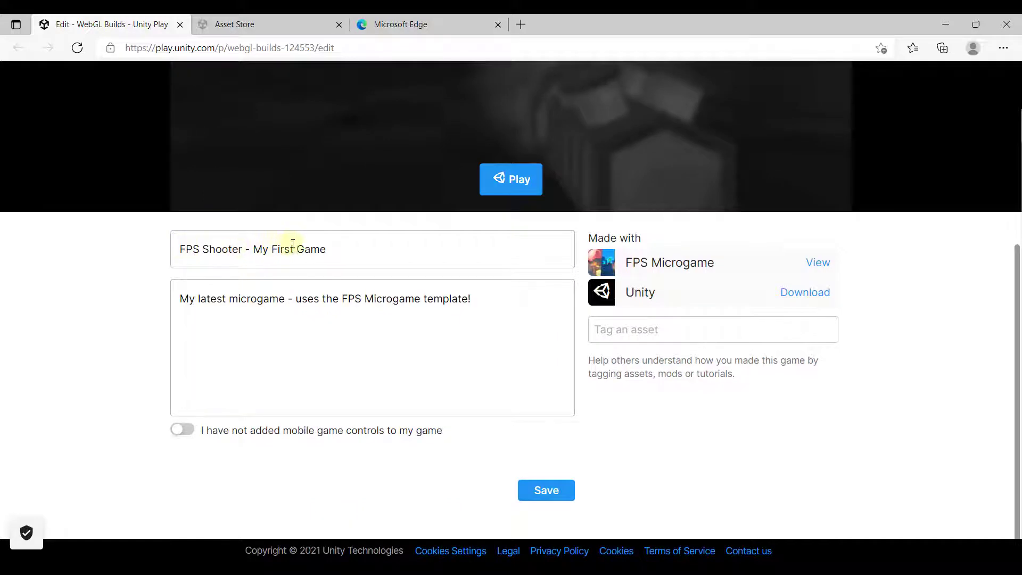
left_click(544, 488)
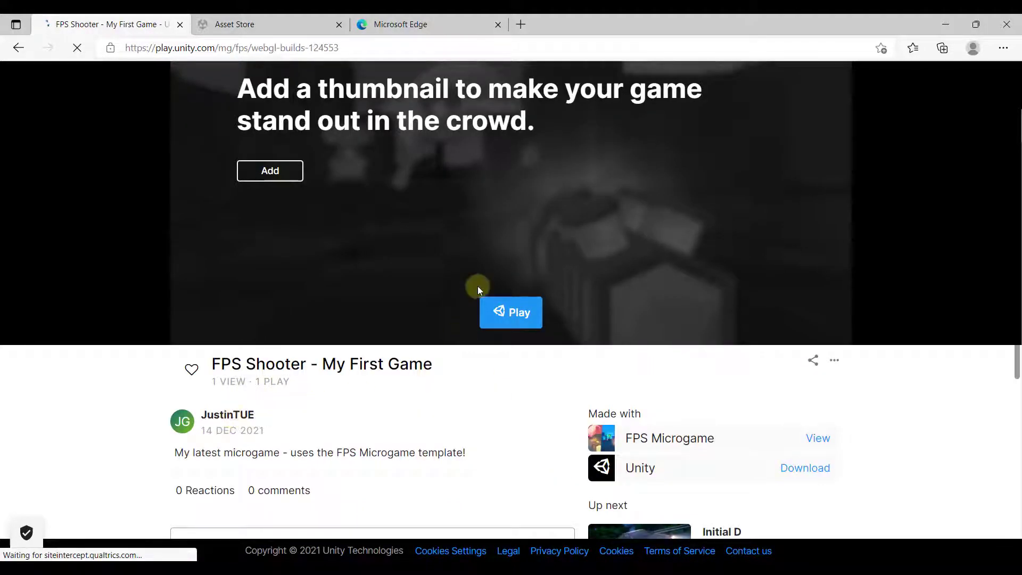
Launch the published game on its Unity Play page and start playing from the intro menu.
scroll(463, 319, "up", 3)
left_click(515, 463)
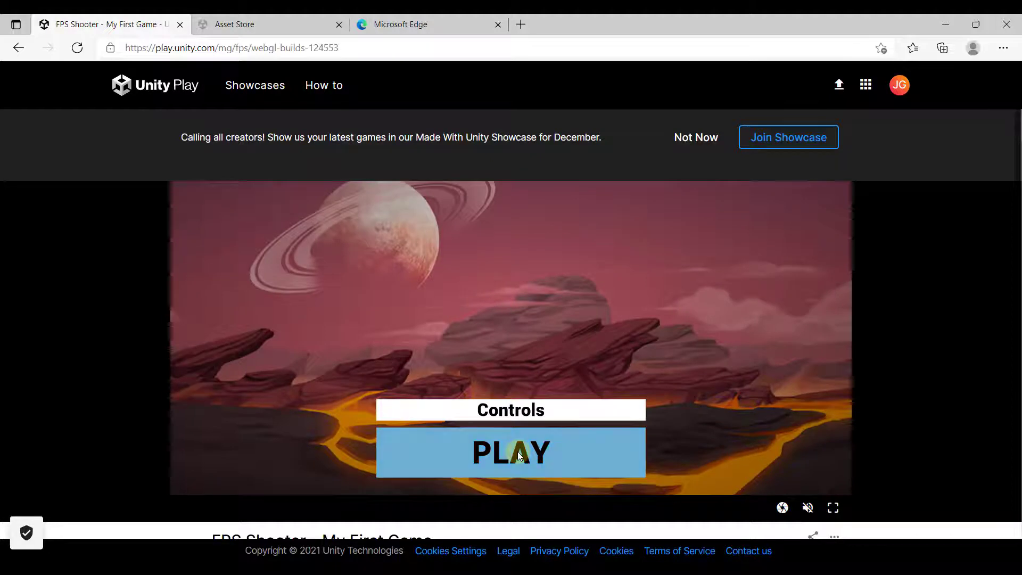
left_click(519, 454)
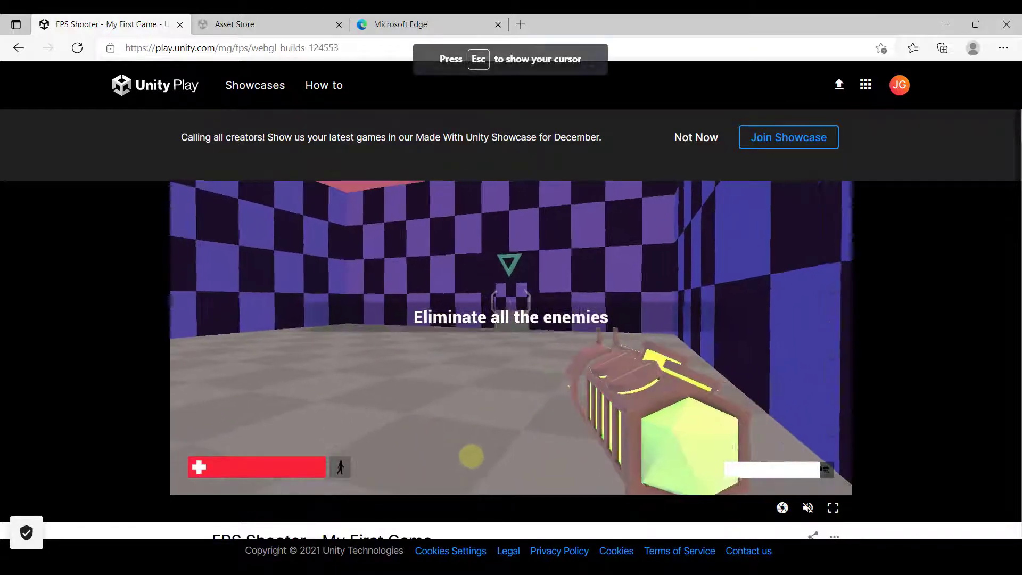
Playtest the web build by walking through the rooms, switching to the second weapon and firing it, and pause the game.
key("w")
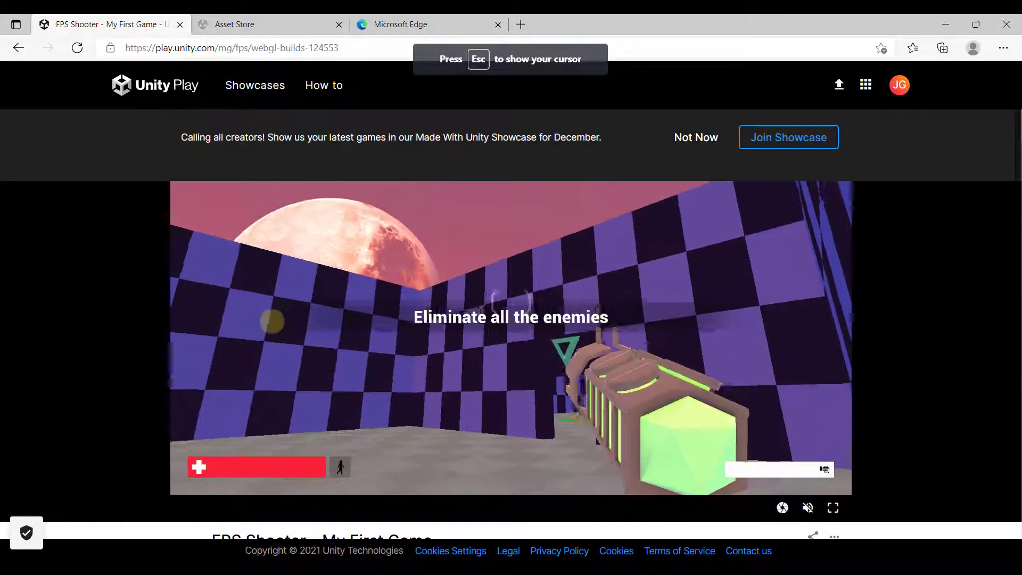
key("w")
key("w")
key("w")
key("w")
key("2")
left_click(522, 306)
key("w")
key("Escape")
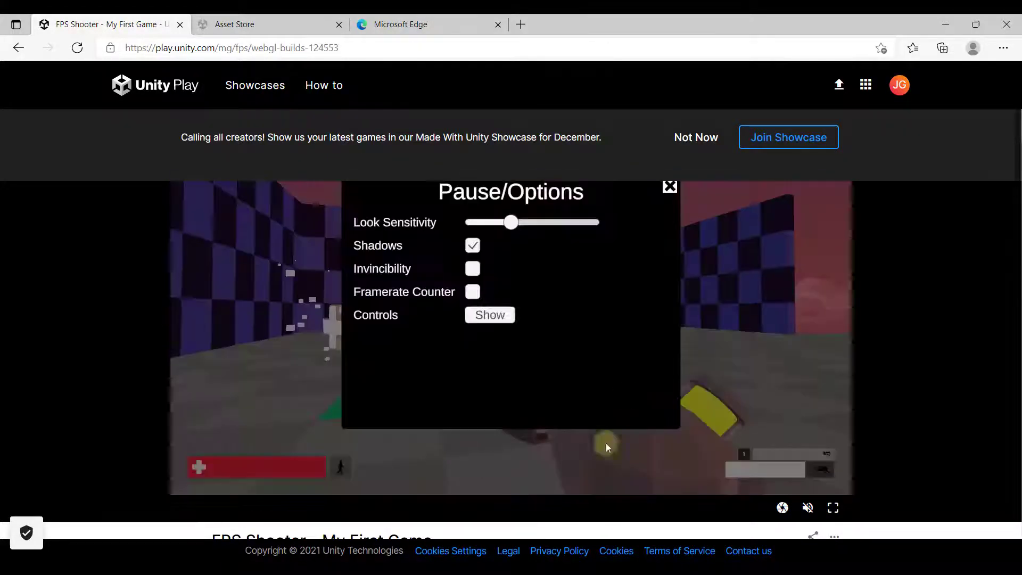
View the share options and link for the published game, and close them.
scroll(627, 399, "down", 3)
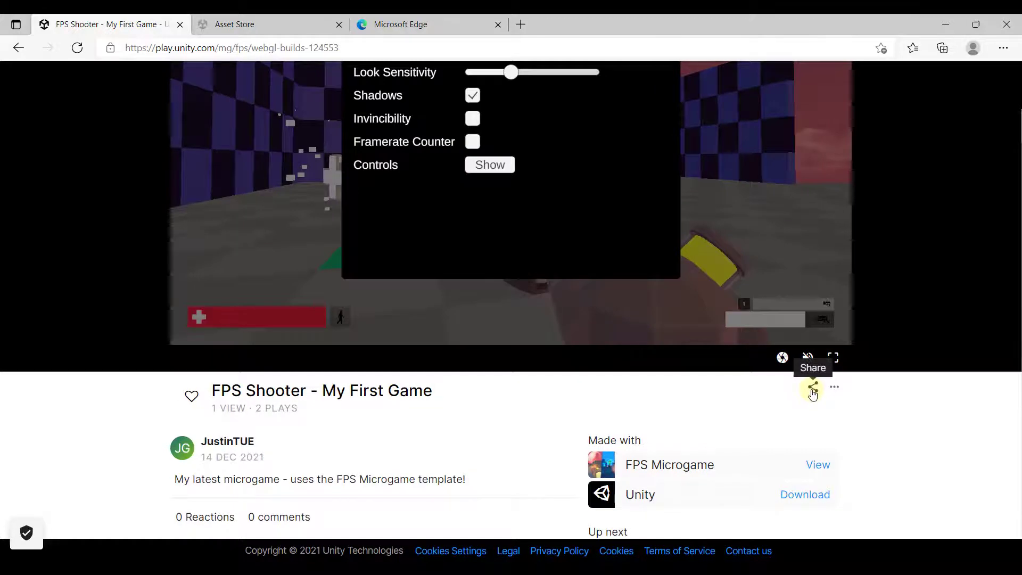
left_click(813, 388)
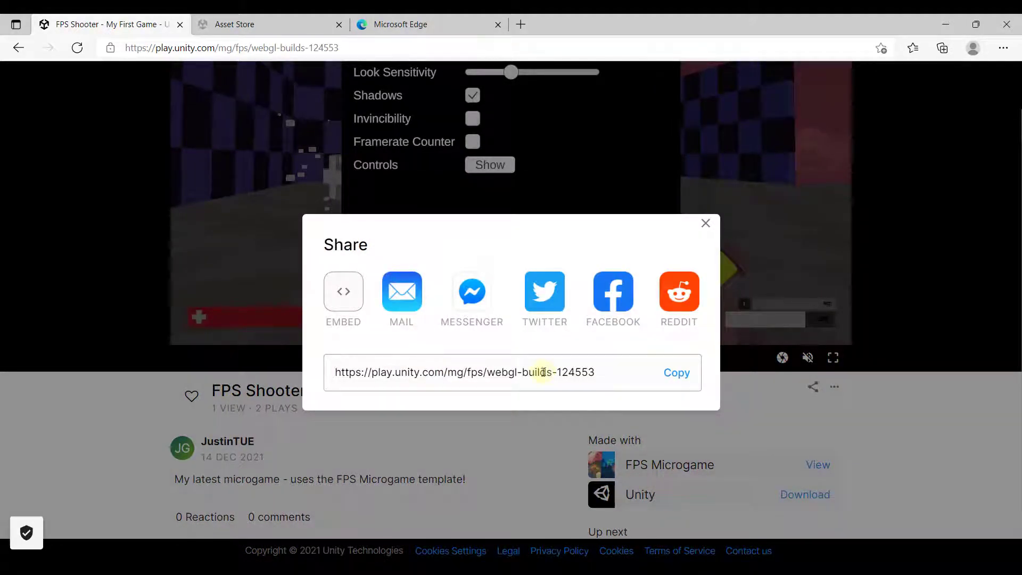
left_click(131, 436)
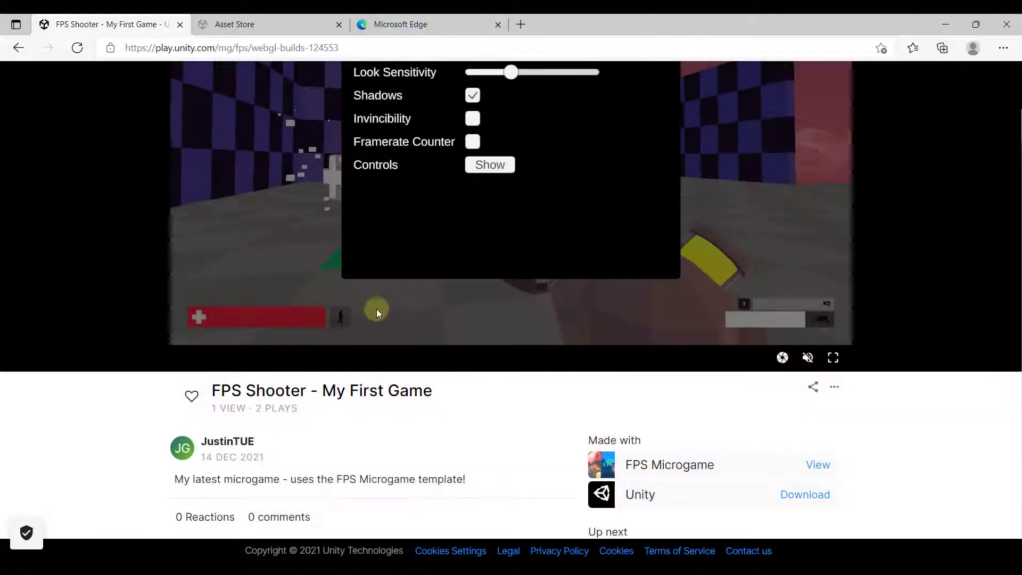